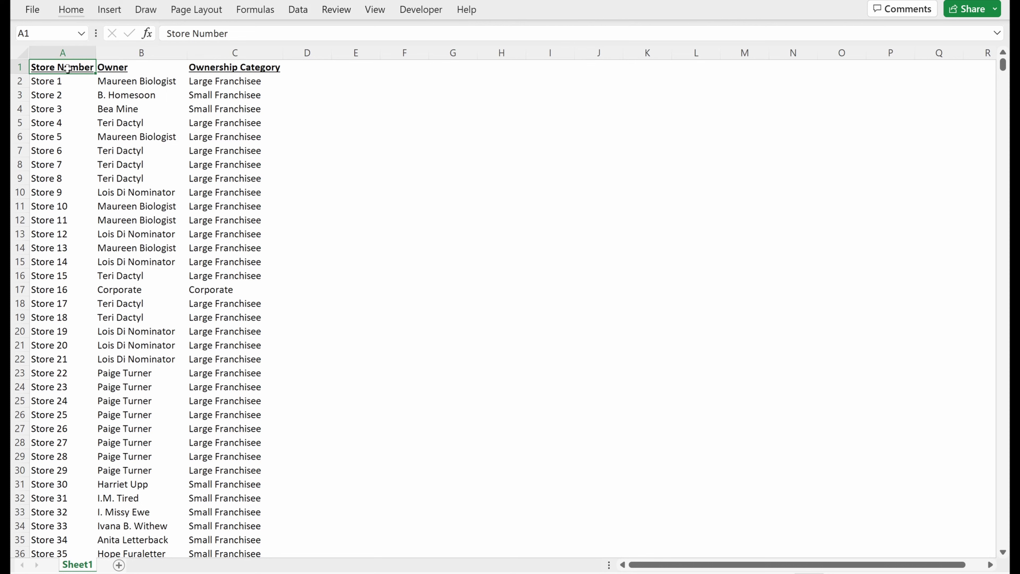
- Review the store number and owner columns of the store list, including the end of the list
key("Down")
key("Down")
key("ctrl+Down")
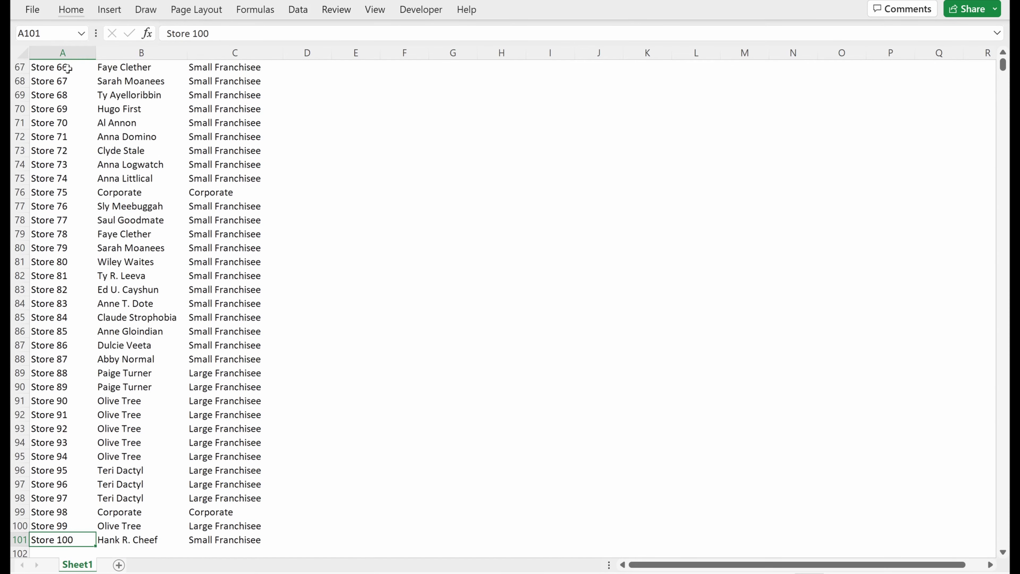
key("ctrl+Up")
key("Right")
key("Down")
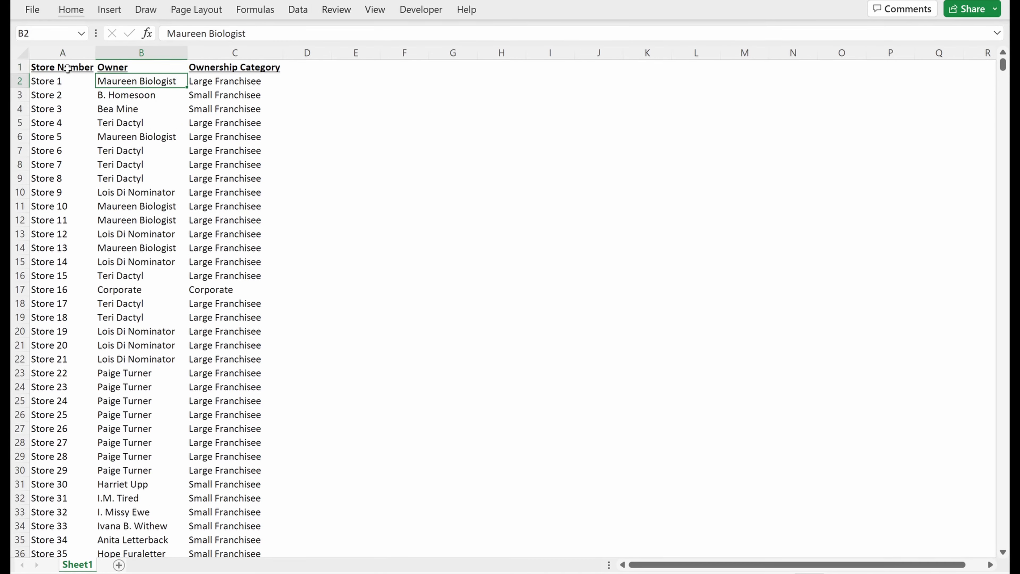
key("Down")
key("Down")
key("Down")
key("Down")
key("ctrl+Up")
- Examine the ownership categories in column C and compare them with the owners and store numbers
key("Right")
key("Down")
key("Down")
key("Up")
key("shift+Down")
key("shift+Down")
key("Down")
key("Down")
key("Down")
key("Down")
key("Down")
key("Down")
key("Down")
key("Down")
key("Down")
key("Down")
key("Down")
key("Down")
key("Down")
key("Down")
key("Down")
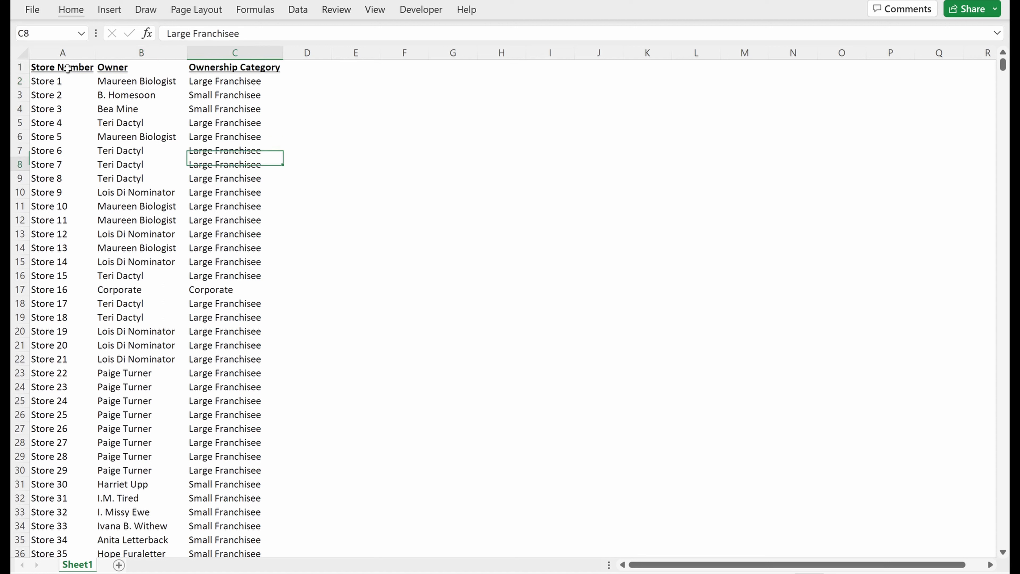
key("shift+Left")
key("shift+Left")
key("Down")
key("Up")
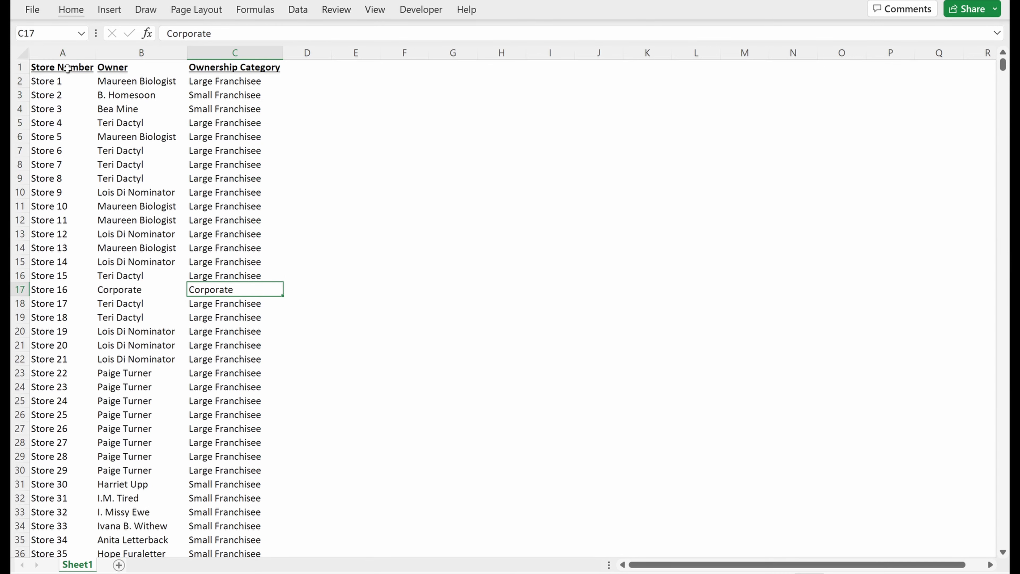
key("Left")
key("Up")
key("Left")
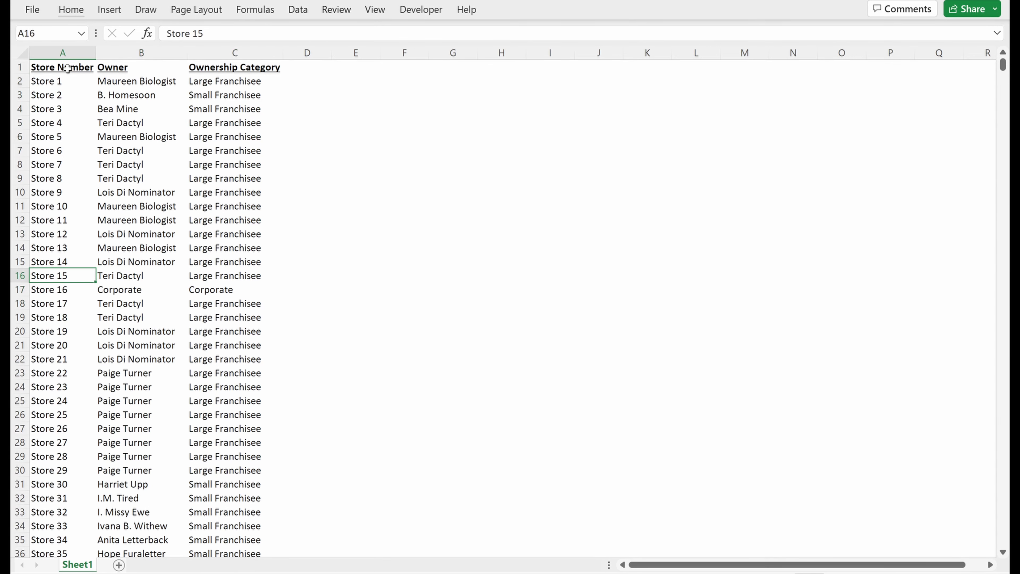
- Copy the entire store ownership table and switch to the Lees Paint Company raw data workbook
key("ctrl+a")
key("ctrl+c")
key("alt+Tab")
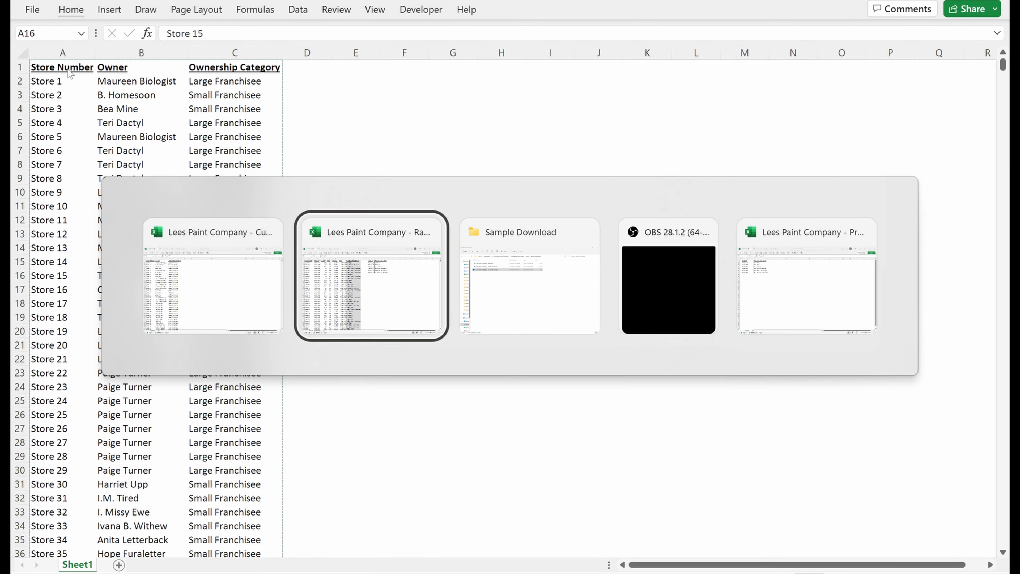
key("Right")
key("Right")
key("Right")
key("Right")
key("Right")
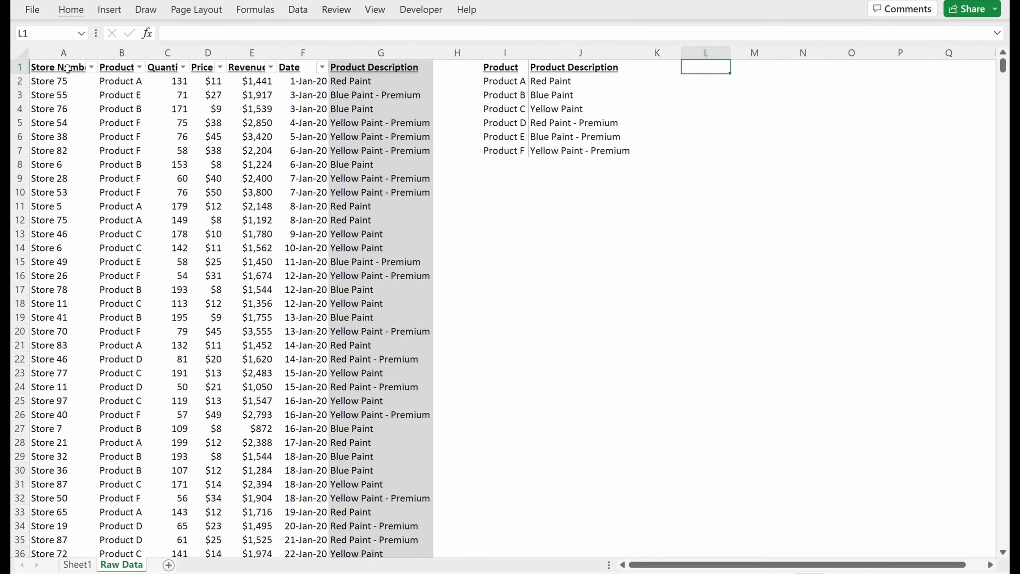
- Paste the store ownership table at L1 of the Raw Data sheet and autofit its column widths
key("ctrl+v")
key("alt+h")
key("o")
key("i")
- Insert two new columns at H, directly after the Product Description column
key("Left")
key("Left")
key("Left")
key("Left")
key("shift+Right")
key("ctrl+space")
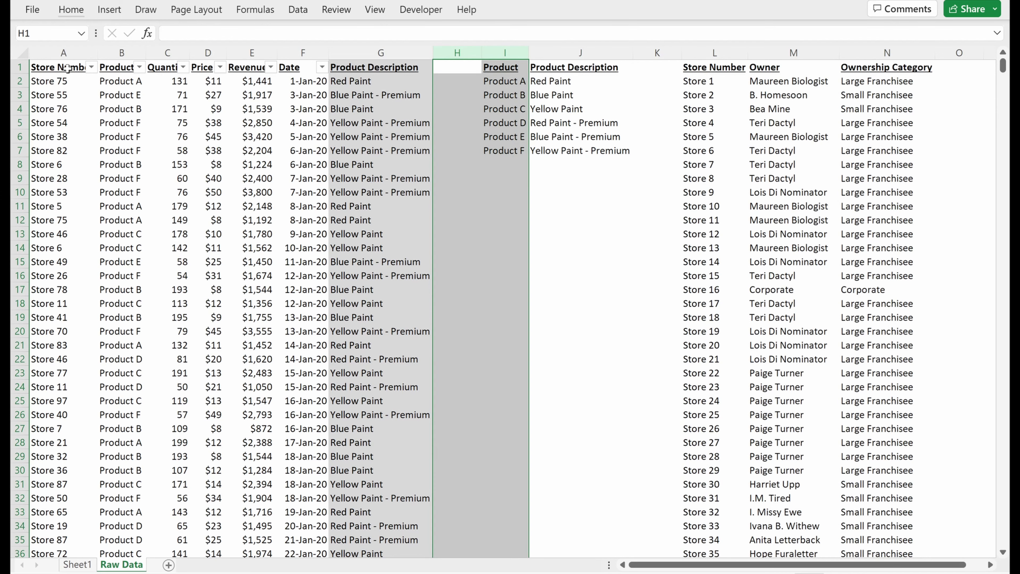
key("ctrl+shift+plus")
- Group columns J through L, which hold the product lookup table, and collapse the group
key("Right")
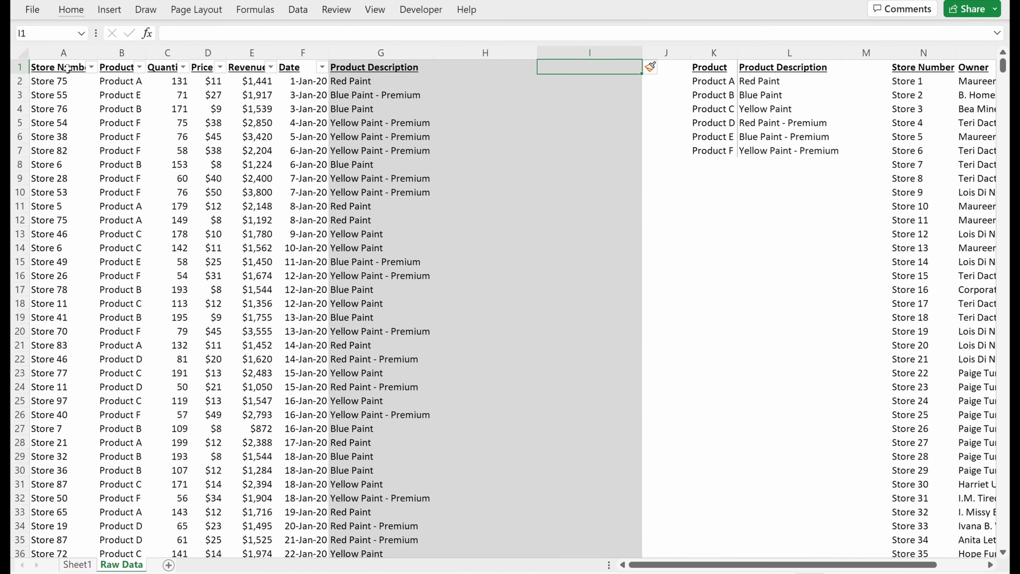
key("Right")
key("Right")
key("Left")
key("shift+Right")
key("shift+Right")
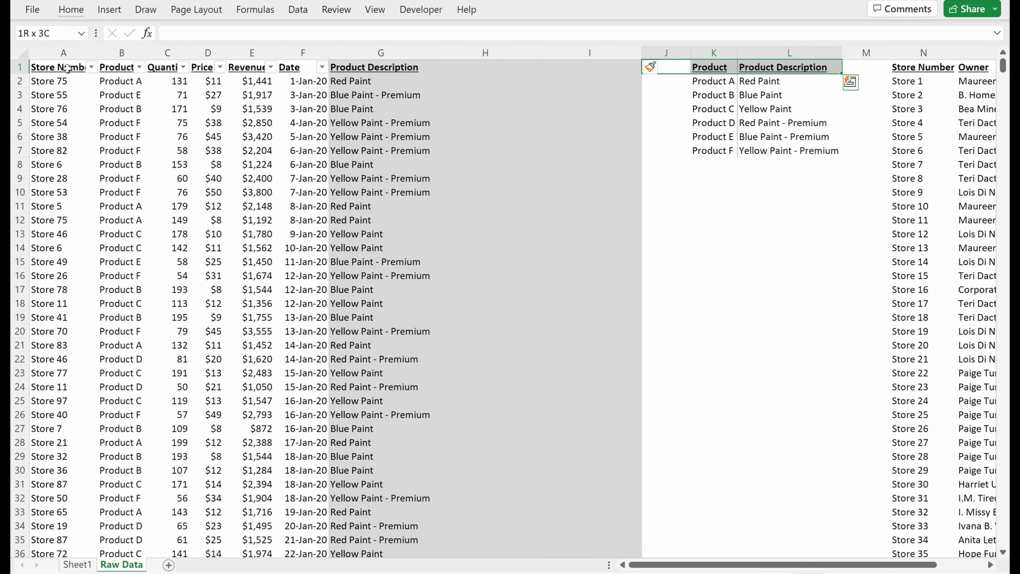
key("ctrl+space")
key("shift+alt+Right")
key("alt+a")
key("h")
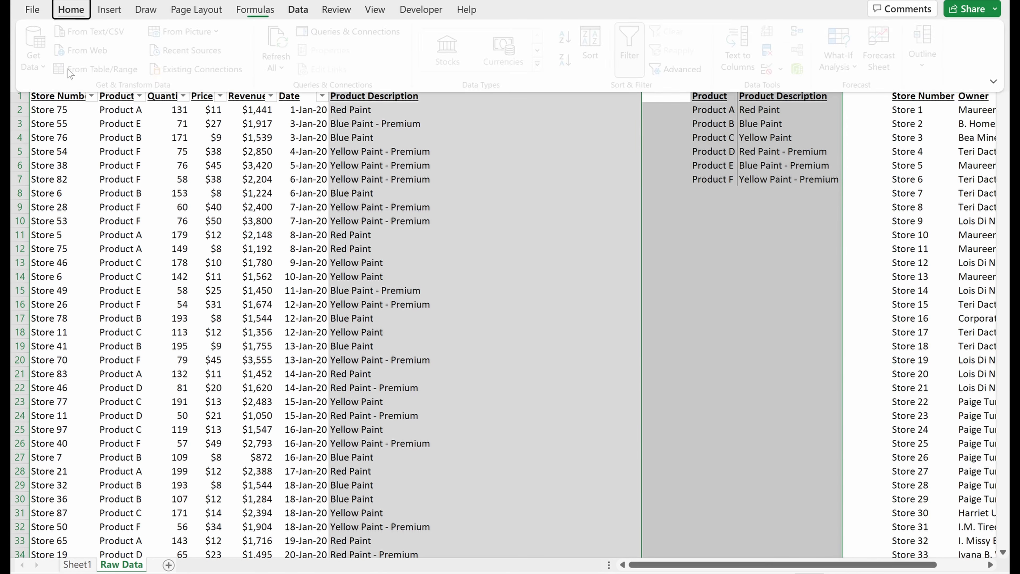
- Link the header in H1 to the lookup table with =O1 and fill it right into I1
key("Left")
key("Left")
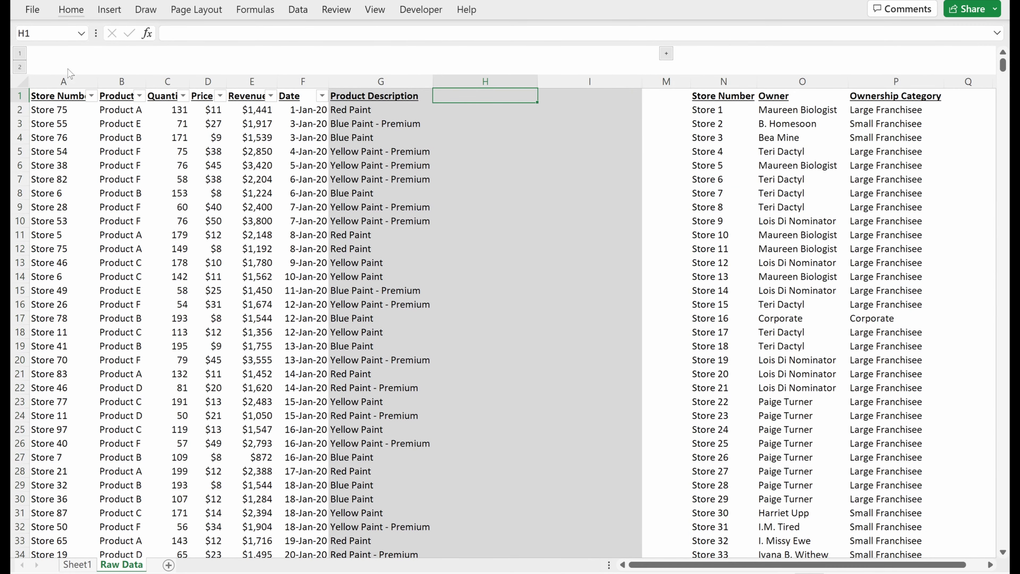
type("=O1")
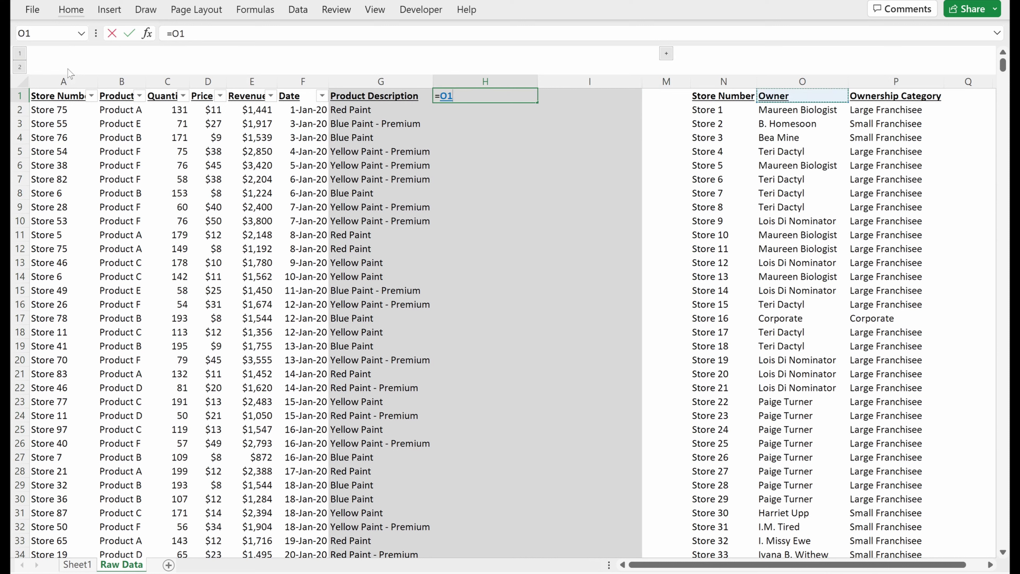
key("Return")
key("Up")
key("shift+Right")
key("ctrl+r")
key("Down")
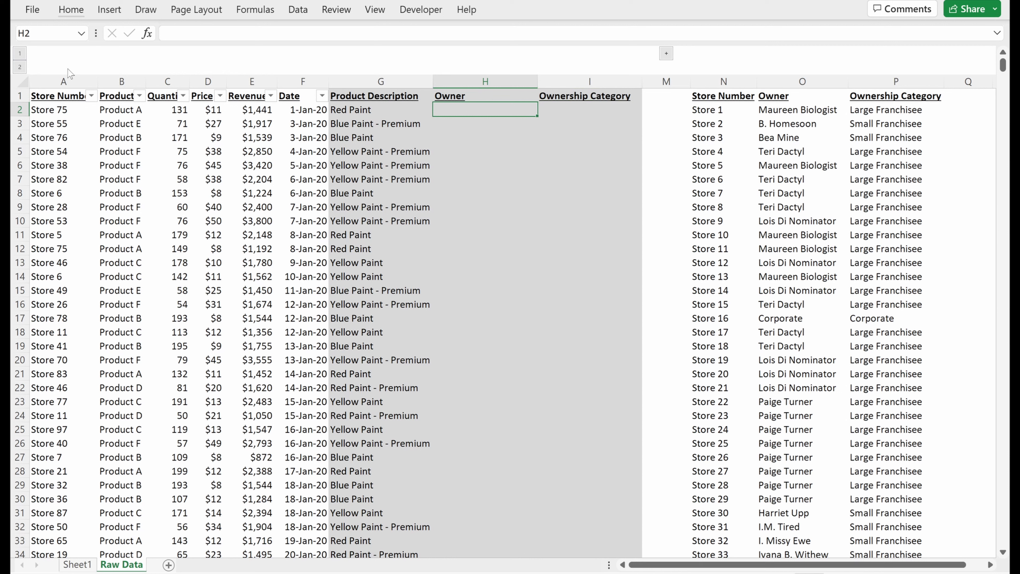
- Start an INDEX formula in H2 with the absolute owner range $O$2:$O$101 as its array
type("=ind")
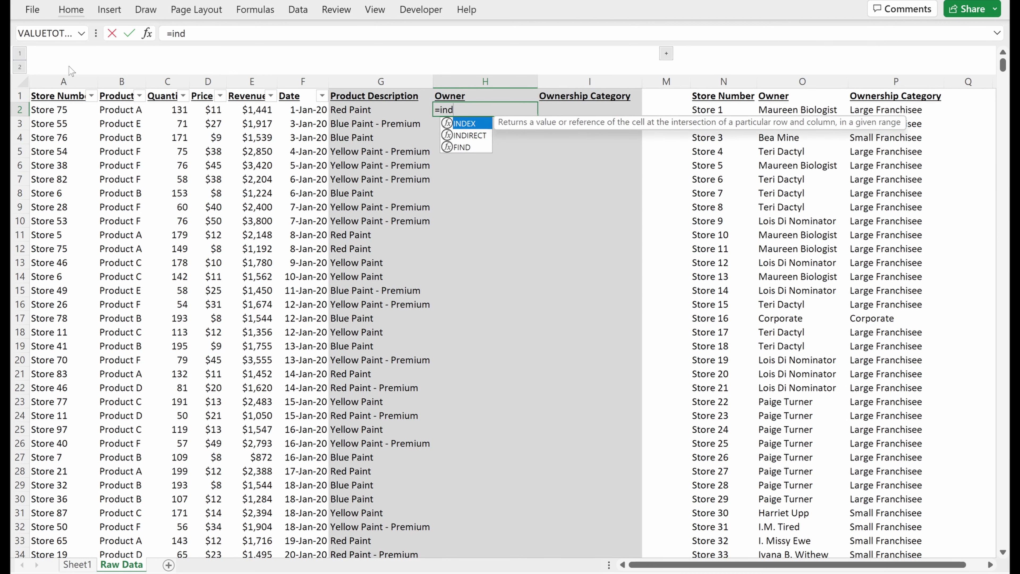
key("Tab")
key("Right")
key("Right")
key("Right")
key("Right")
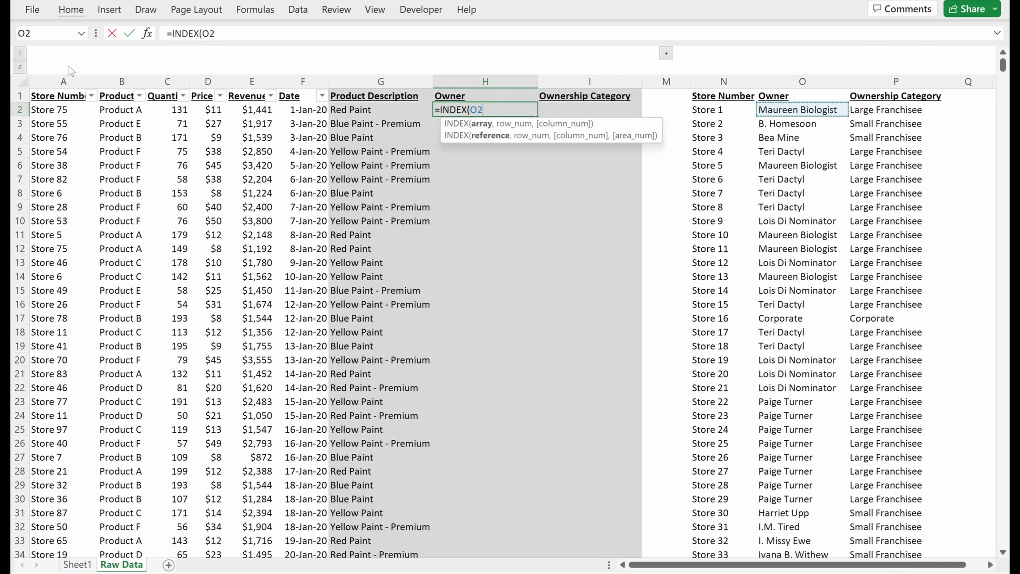
key("ctrl+shift+Down")
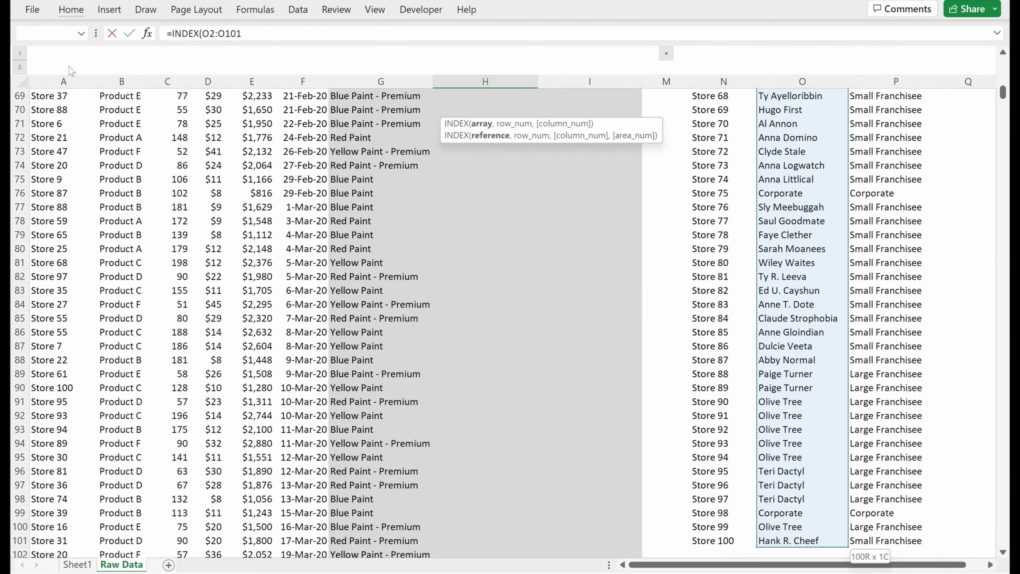
key("F4")
- Nest a MATCH function as the INDEX row number, with store number cell A2 as the lookup value
type(",mat")
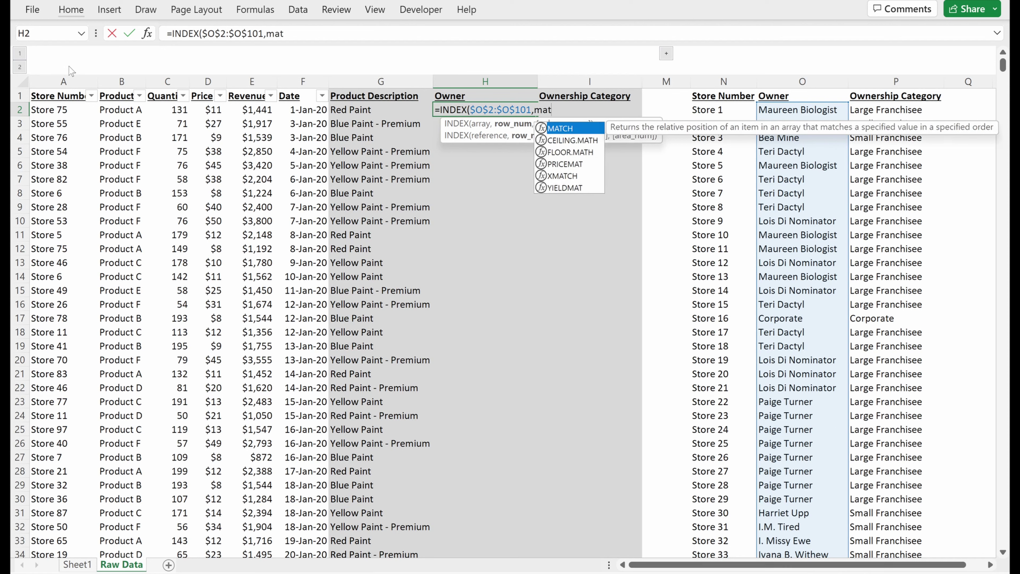
key("Tab")
key("Left")
key("Left")
key("Left")
key("Left")
key("Left")
key("Left")
key("Left")
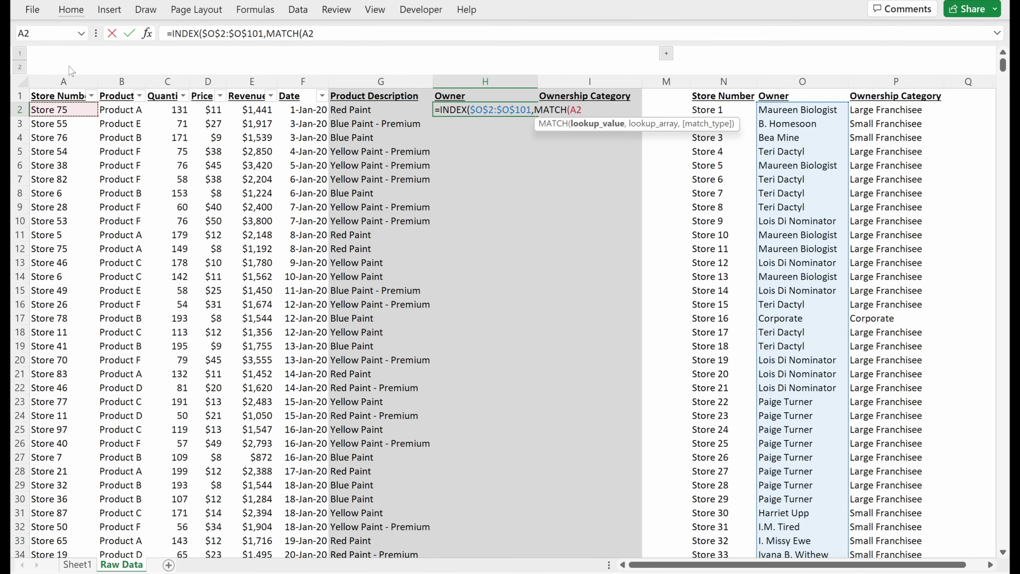
- Finish the owner formula with lookup array $N$2:$N$101 and match type 0, and fill it down column H
type(",")
key("Right")
key("Right")
key("Right")
key("ctrl+shift+Down")
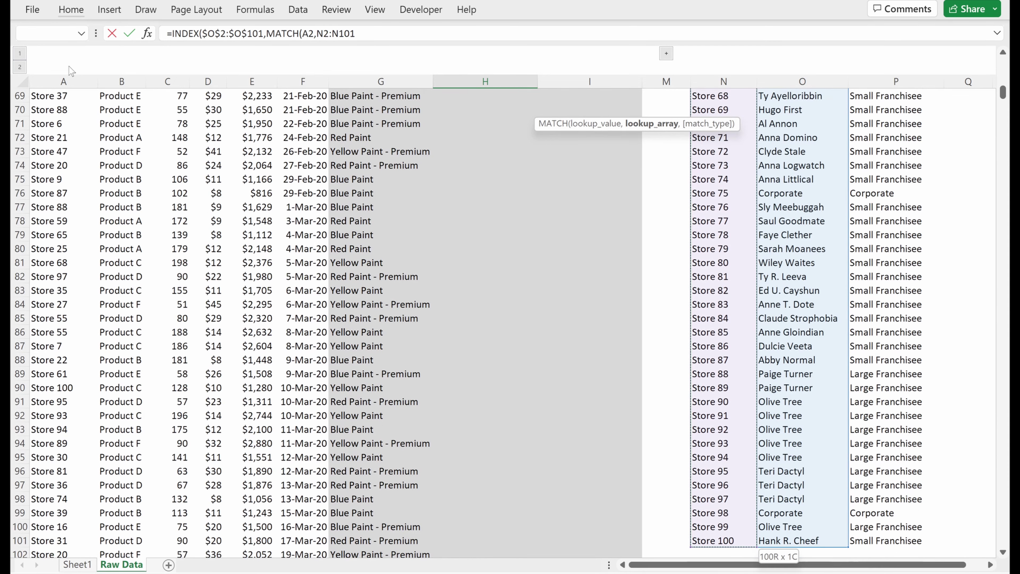
key("F4")
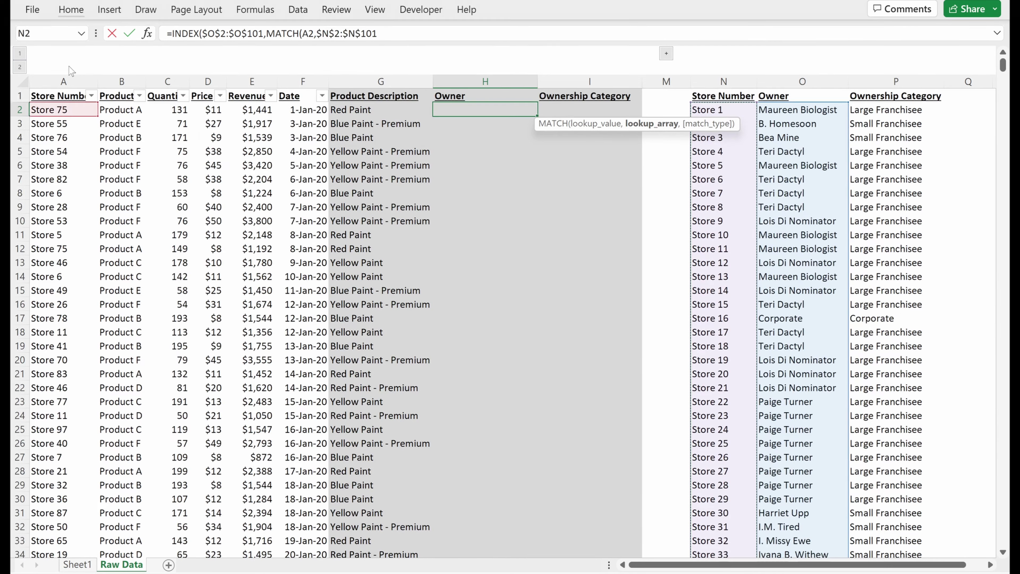
type(",0))")
key("Return")
key("Up")
- Check the looked-up owners in column H against the store numbers in several rows
key("Down")
key("Down")
key("ctrl+shift+Left")
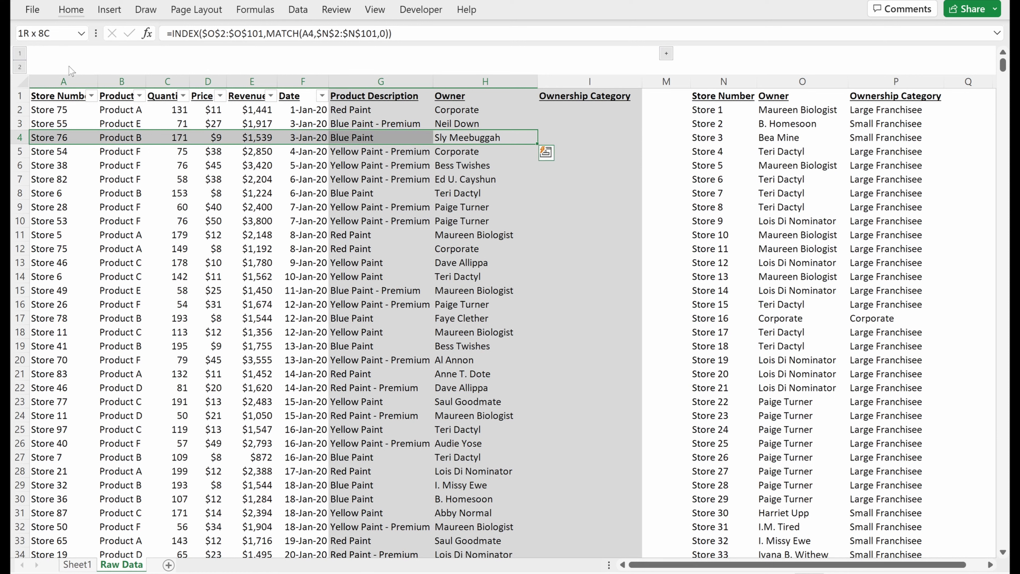
key("Down")
key("Down")
key("Down")
key("Down")
key("ctrl+shift+Left")
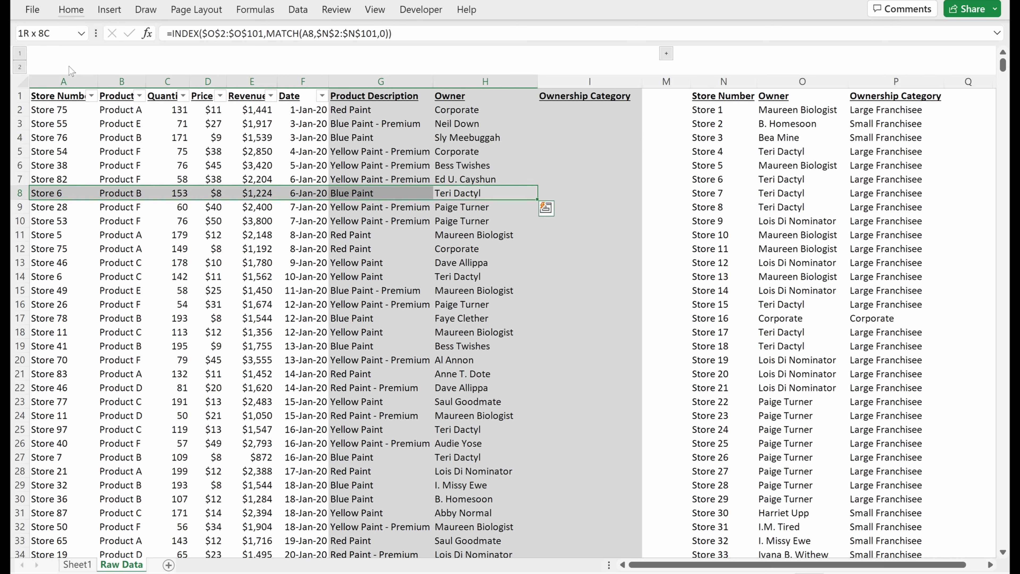
key("Down")
key("Down")
key("Down")
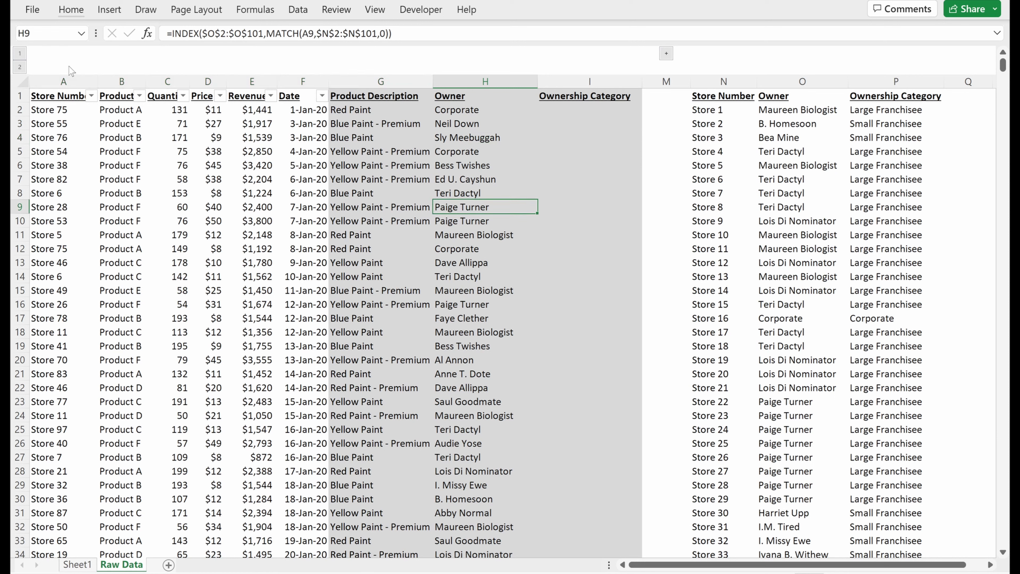
key("ctrl+shift+Left")
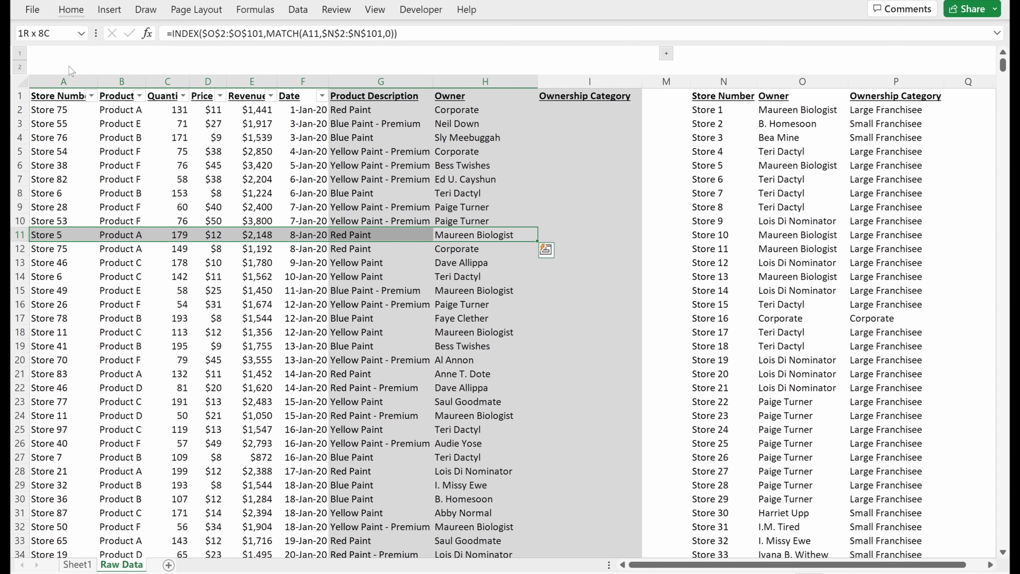
key("Down")
key("Down")
key("Down")
key("Down")
key("Down")
key("Down")
key("Down")
key("Down")
key("Down")
key("Down")
key("Down")
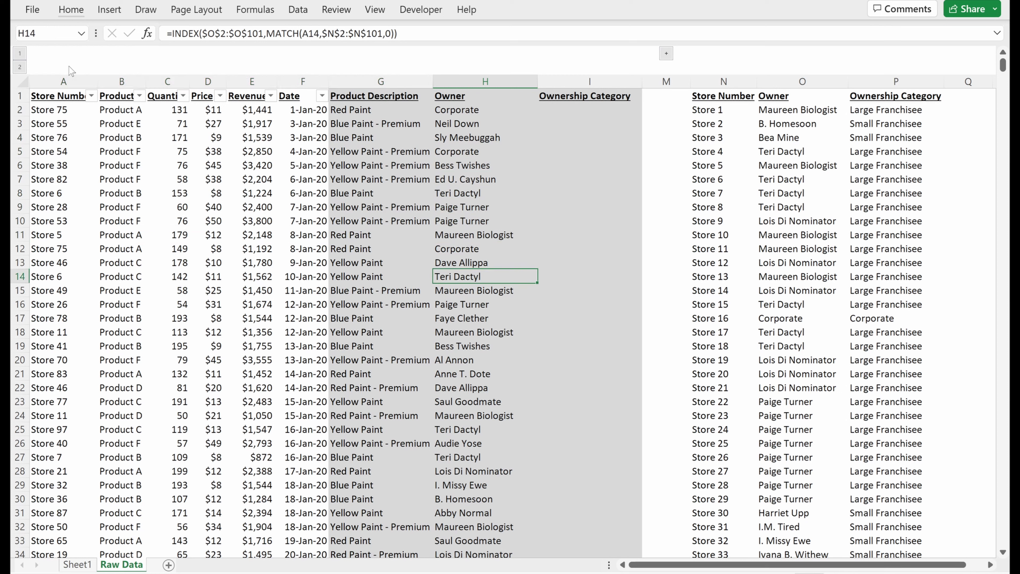
key("Up")
key("Up")
key("Up")
key("Up")
key("ctrl+shift+Left")
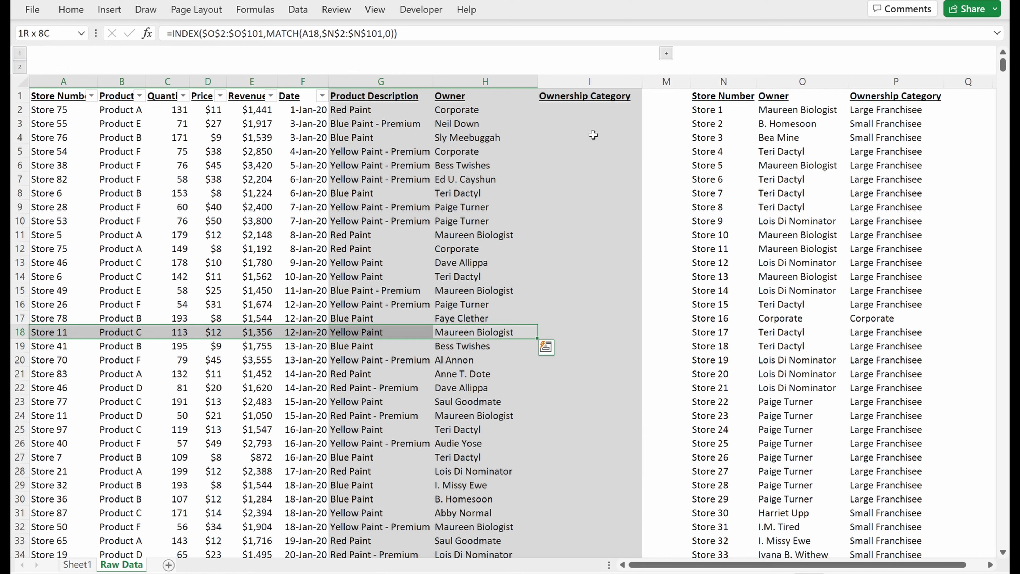
- Start an INDEX formula in I2 with the absolute ownership category range $P$2:$P$101 as its array
left_click(590, 109)
type("=")
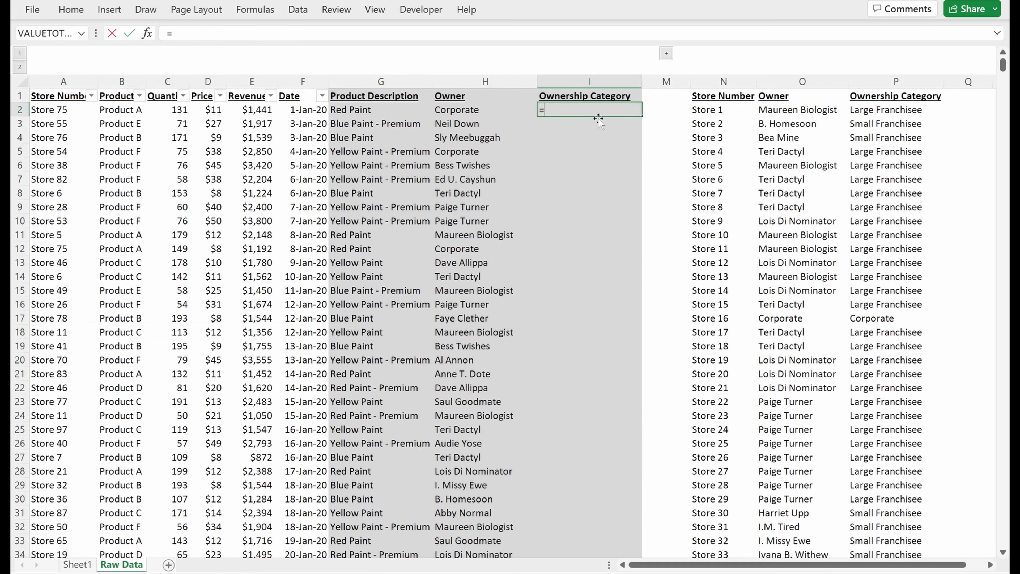
type("ind")
key("Tab")
key("Right")
key("Right")
key("Right")
key("Right")
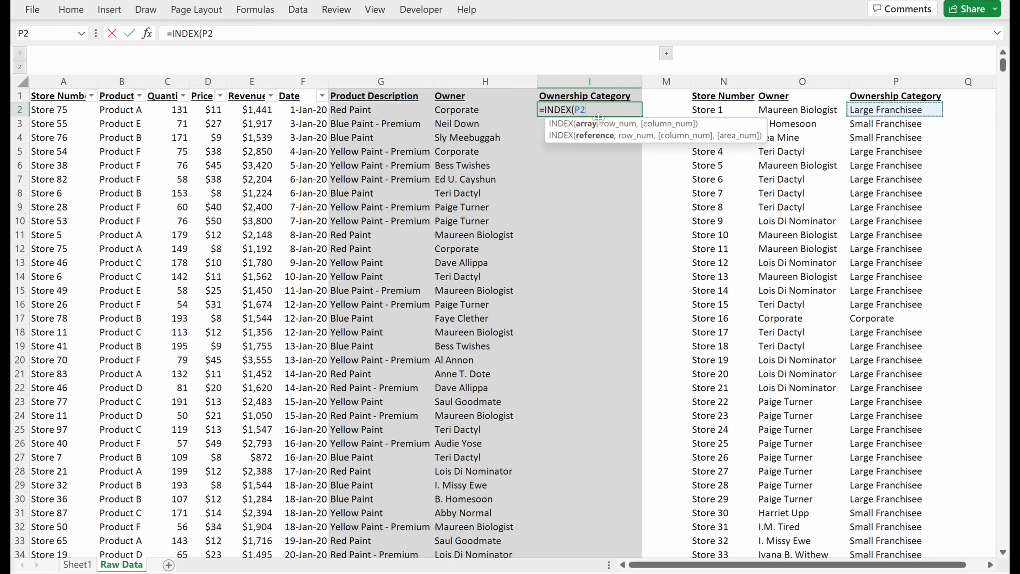
key("ctrl+shift+Down")
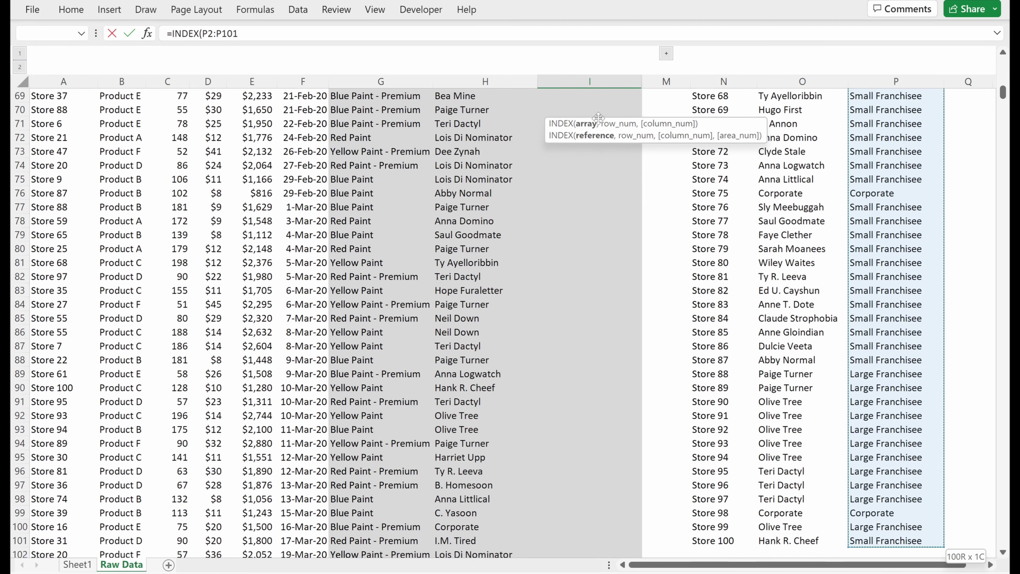
key("F4")
- Nest a MATCH function in the ownership category formula, using A2 as the lookup value
type(",m")
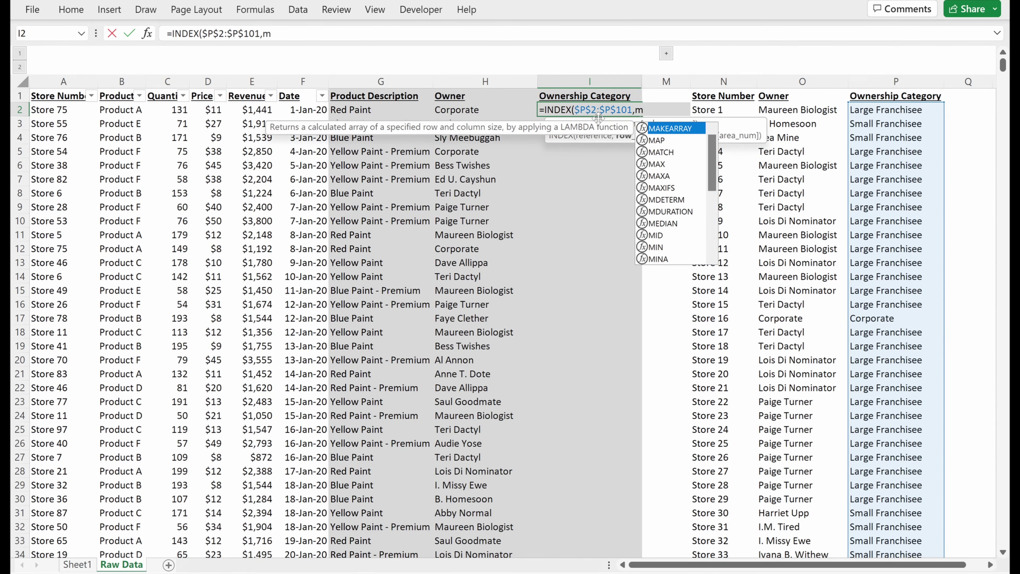
type("at")
key("Tab")
key("ctrl+Left")
key("ctrl+Left")
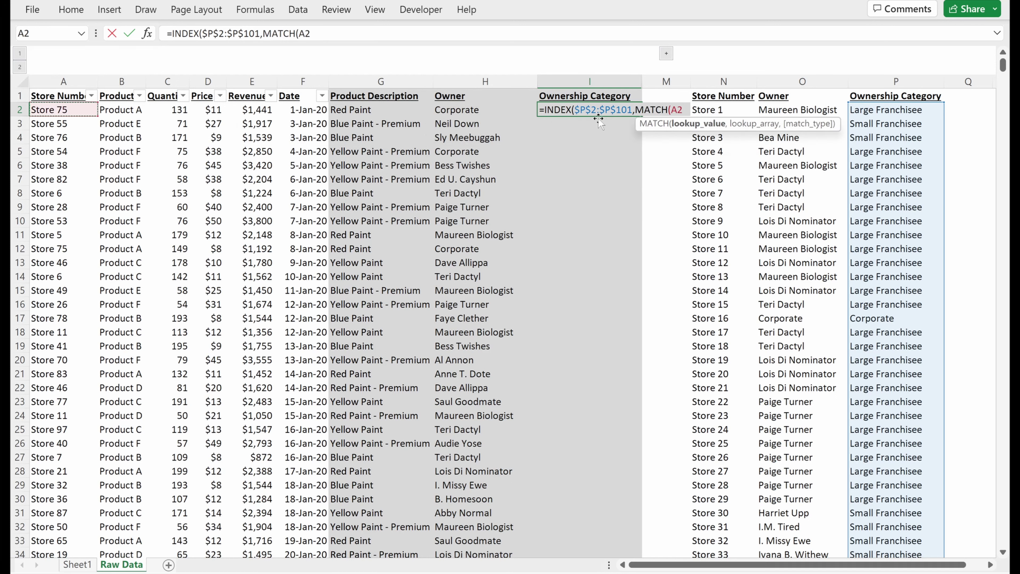
- Finish the ownership category formula in I2 with lookup array $N$2:$N$101 and match type 0, and fill it down column I
type(",")
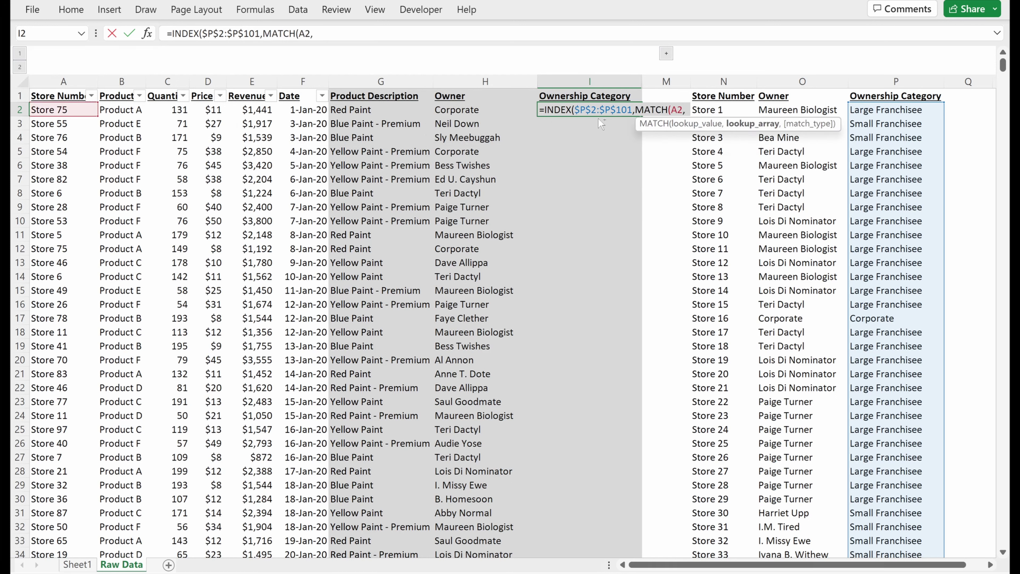
key("Right")
key("Right")
key("ctrl+shift+Down")
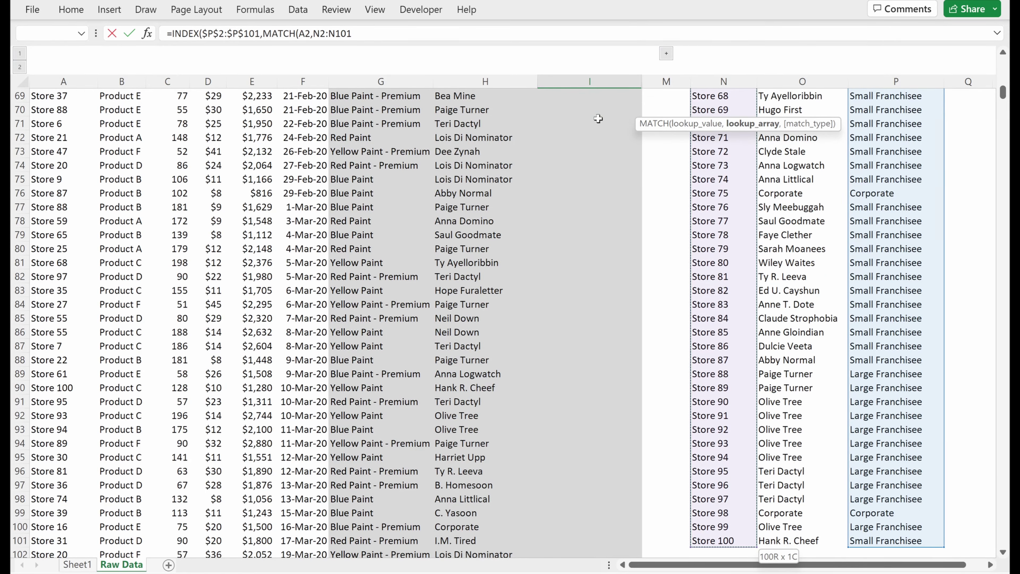
key("F4")
type(",0))")
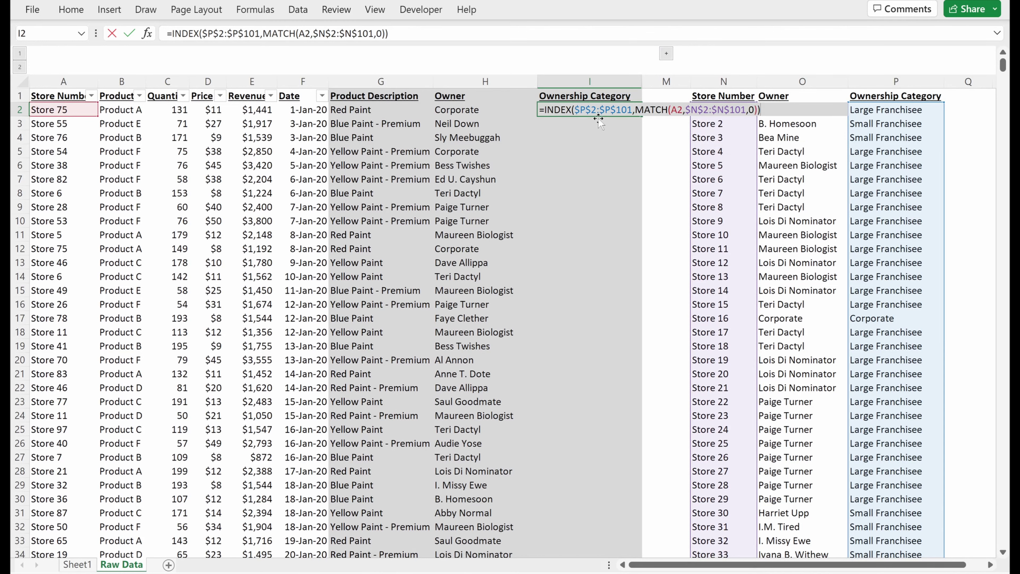
key("Return")
key("Up")
- Check the owner and ownership category of the Store 7 sale in row 27 against its entry in the store lookup table
key("Down")
key("Down")
key("Down")
key("Down")
key("Down")
key("Down")
key("Down")
key("Down")
key("Down")
key("Down")
key("Down")
key("Down")
key("Down")
key("Down")
key("Down")
key("Down")
key("Down")
key("Down")
key("Down")
key("Down")
key("Down")
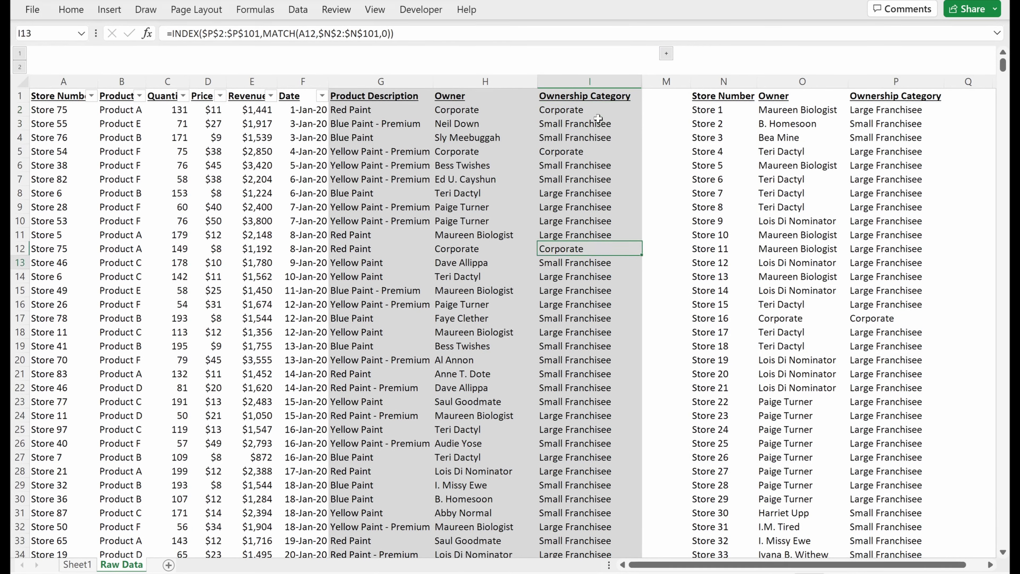
key("ctrl+shift+Left")
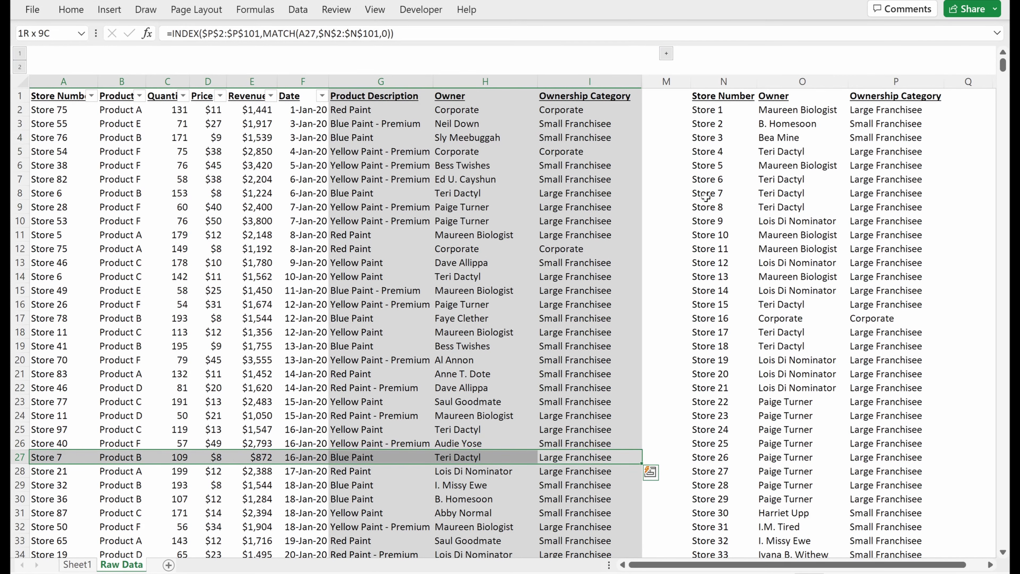
left_click_drag(706, 195, 871, 185)
scroll(171, 520, "down", 1)
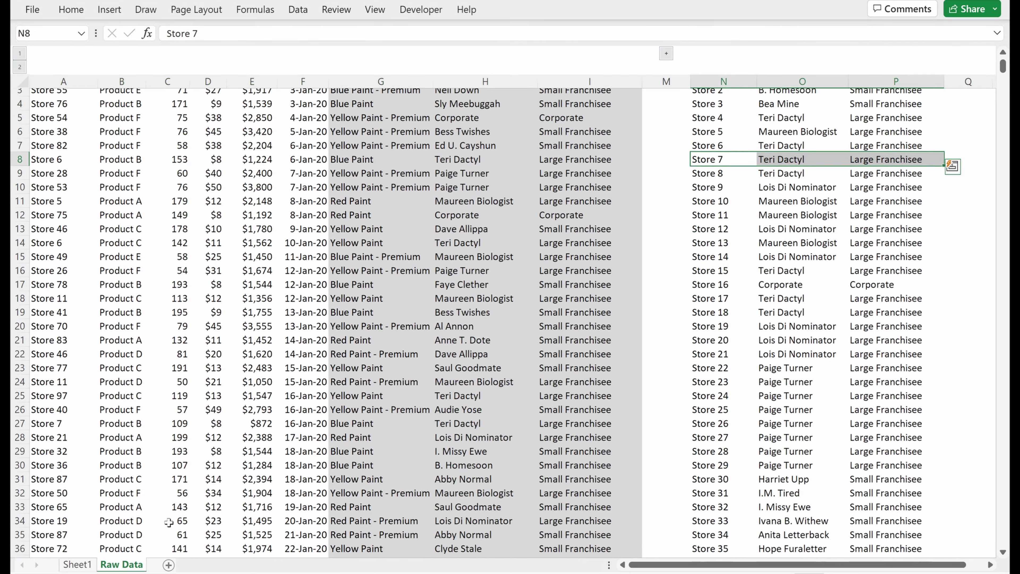
- Compare the owner and ownership category of the Store 19 sale in row 34 with the store lookup table
left_click_drag(60, 516, 586, 513)
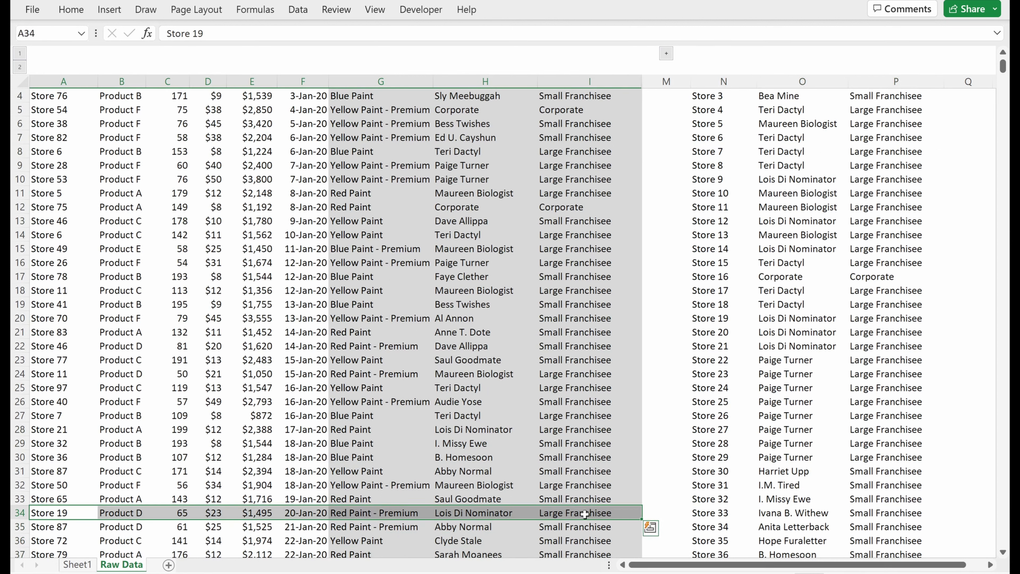
left_click(585, 514)
left_click_drag(773, 319, 890, 316)
scroll(538, 384, "up", 1)
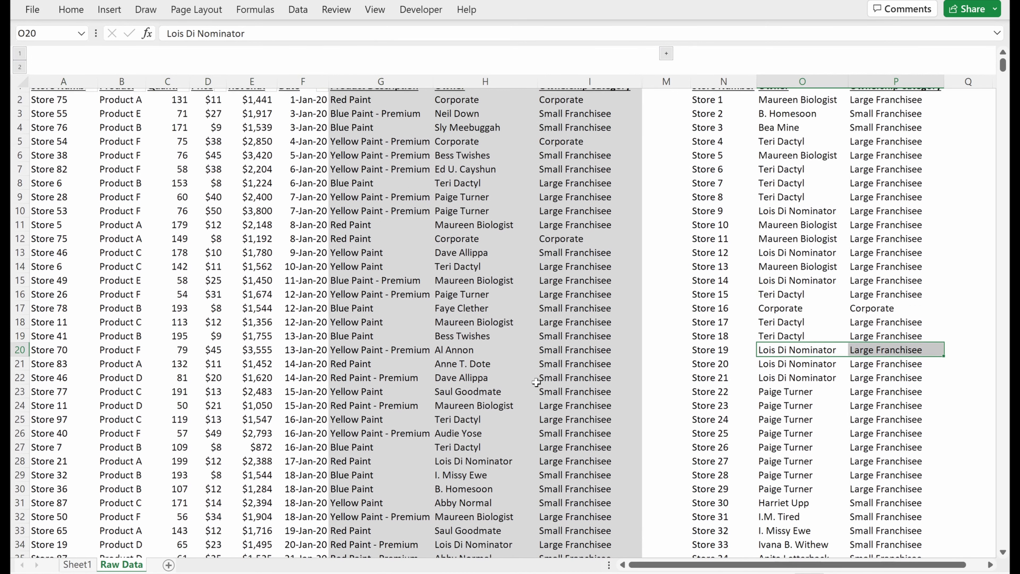
- Shade the Owner and Ownership Category columns light yellow from the headers to the last data row
left_click(488, 97)
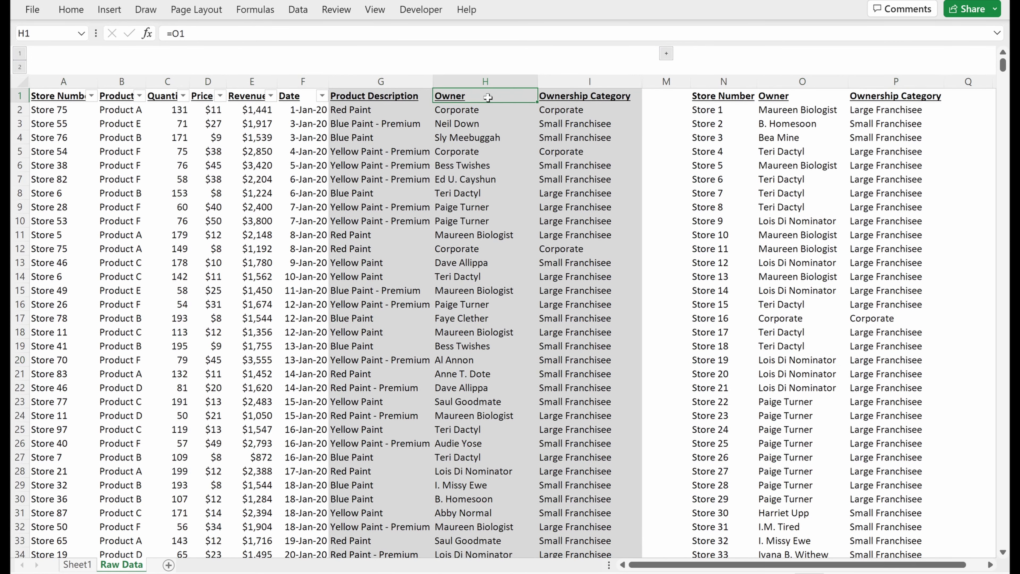
key("shift+Right")
key("ctrl+shift+Down")
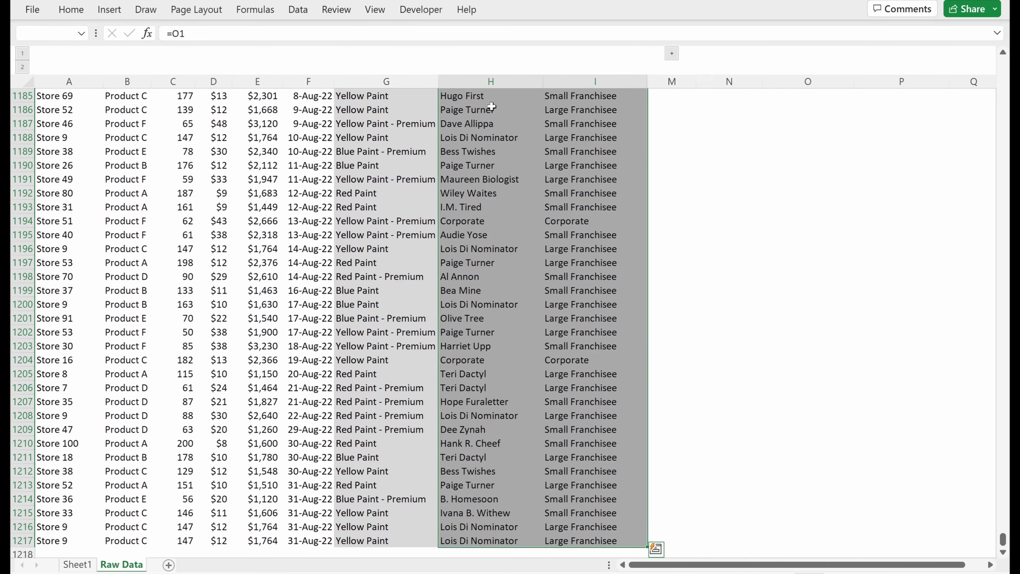
key("ctrl+Up")
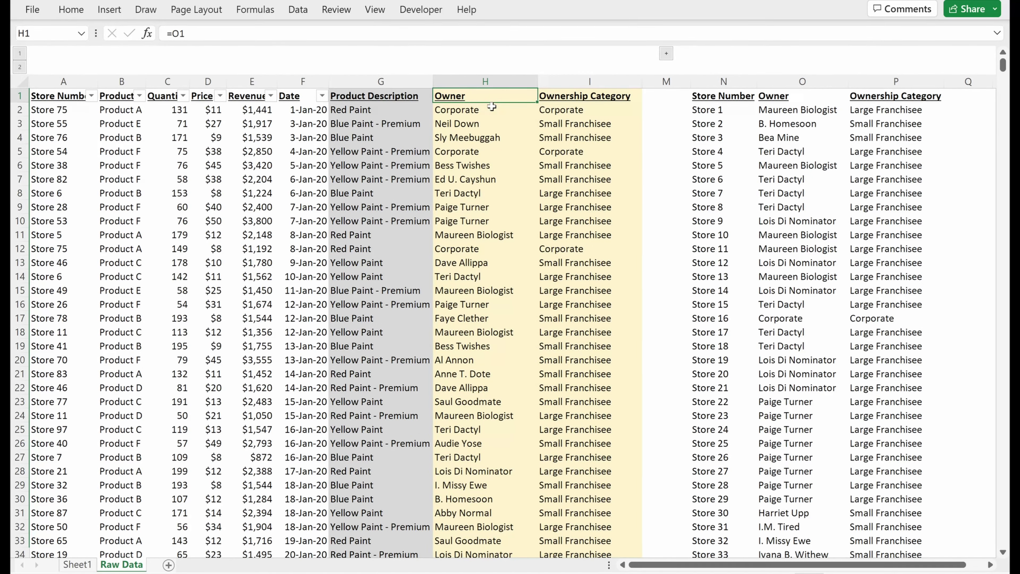
key("ctrl+shift+Down")
key("ctrl+Up")
- Inspect the INDEX/MATCH formulas and their referenced ranges in the first owner and ownership category rows, H2 to I3
key("Left")
key("ctrl+shift+Down")
key("ctrl+Up")
key("Right")
key("Down")
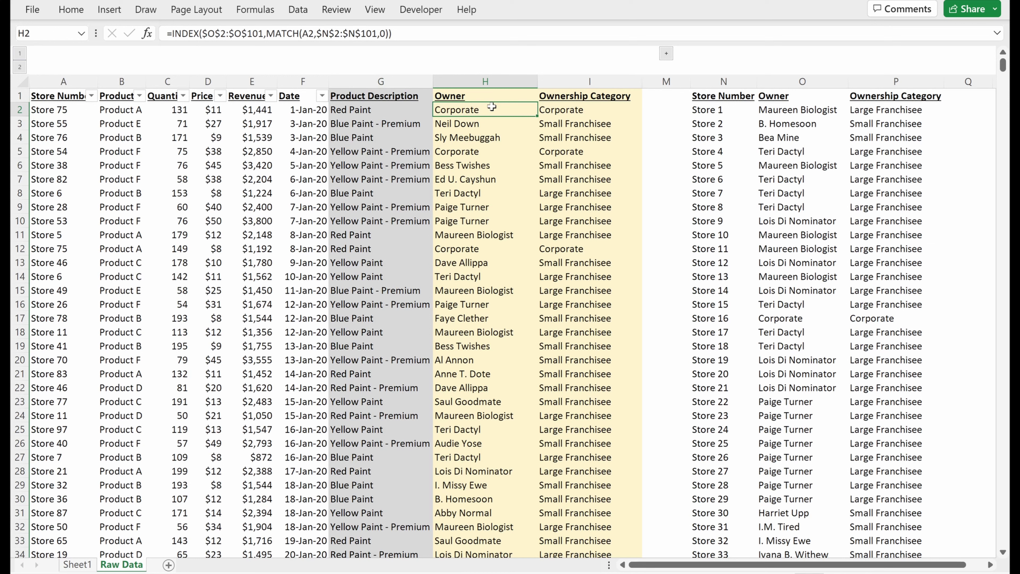
key("F2")
key("Escape")
key("Right")
key("F2")
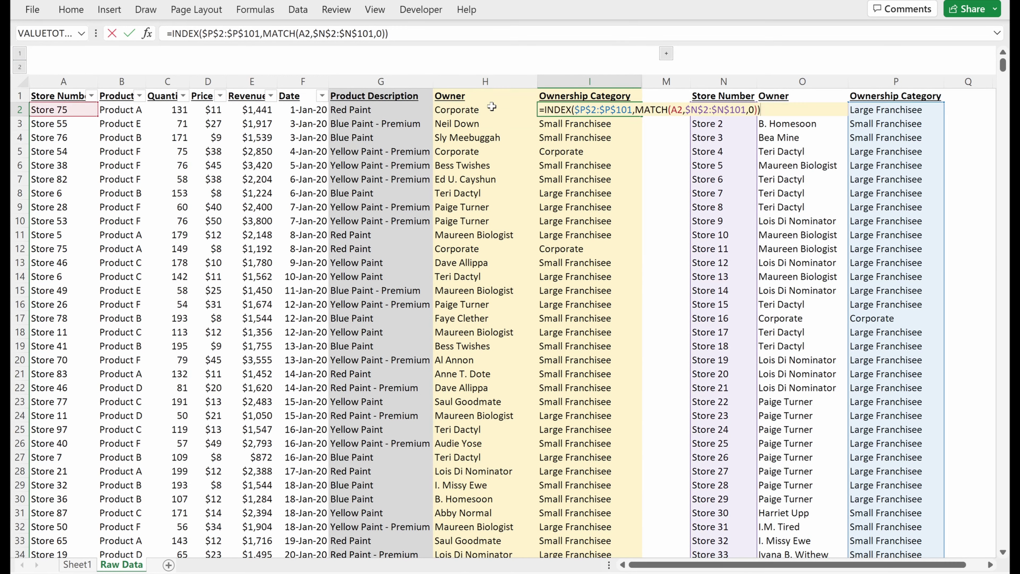
key("Escape")
key("Left")
key("F2")
key("Escape")
key("Down")
key("F2")
key("Escape")
key("Right")
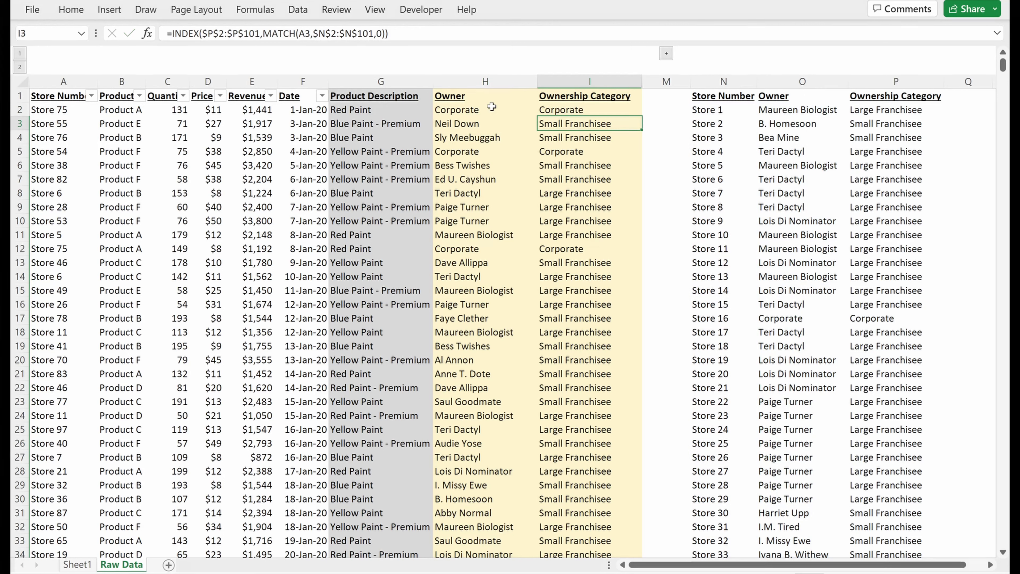
- Try filling the owner formula from H2 across into the ownership category cell I2
left_click(492, 106)
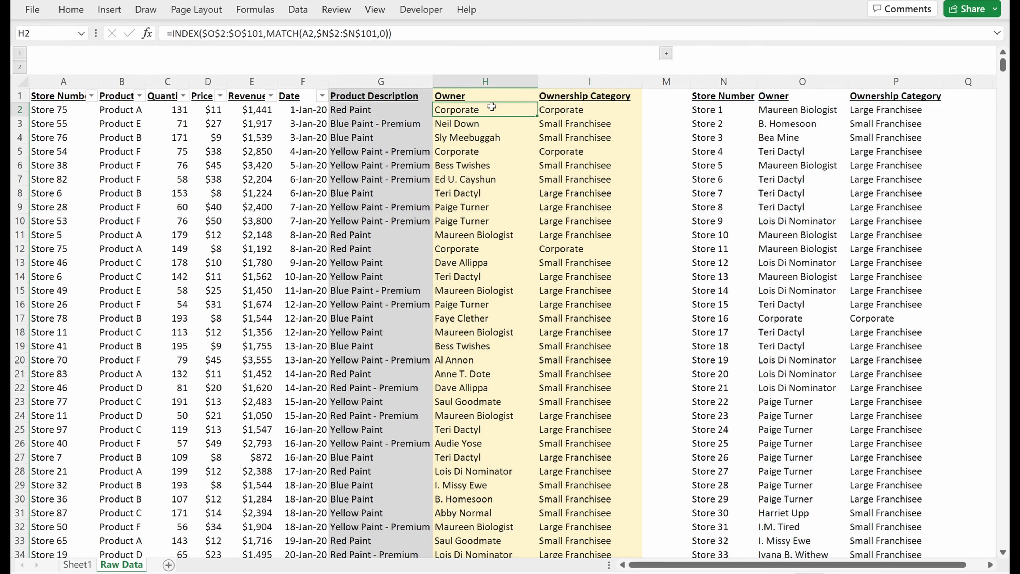
key("F2")
key("Return")
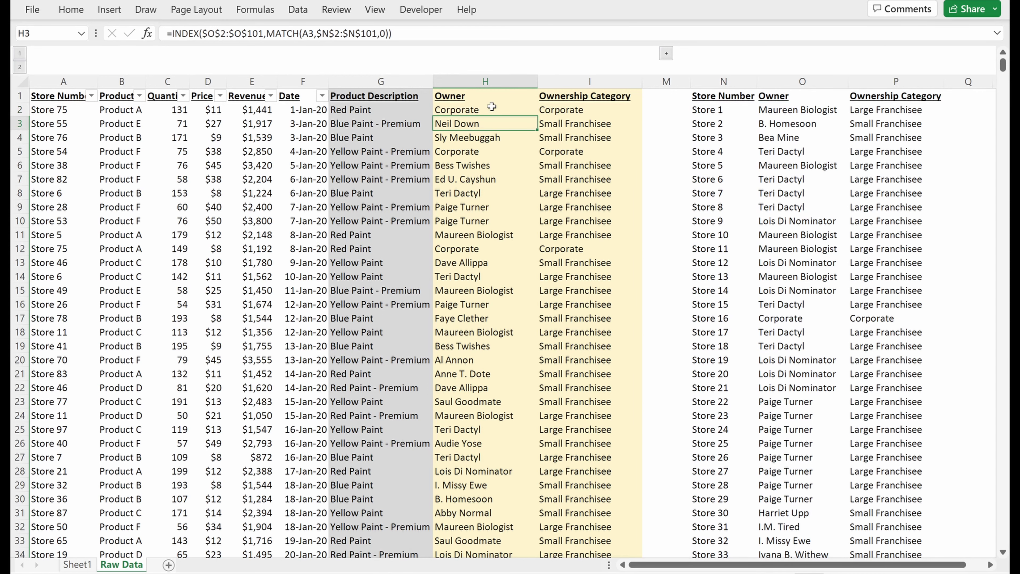
left_click(491, 106)
key("shift+Right")
key("ctrl+r")
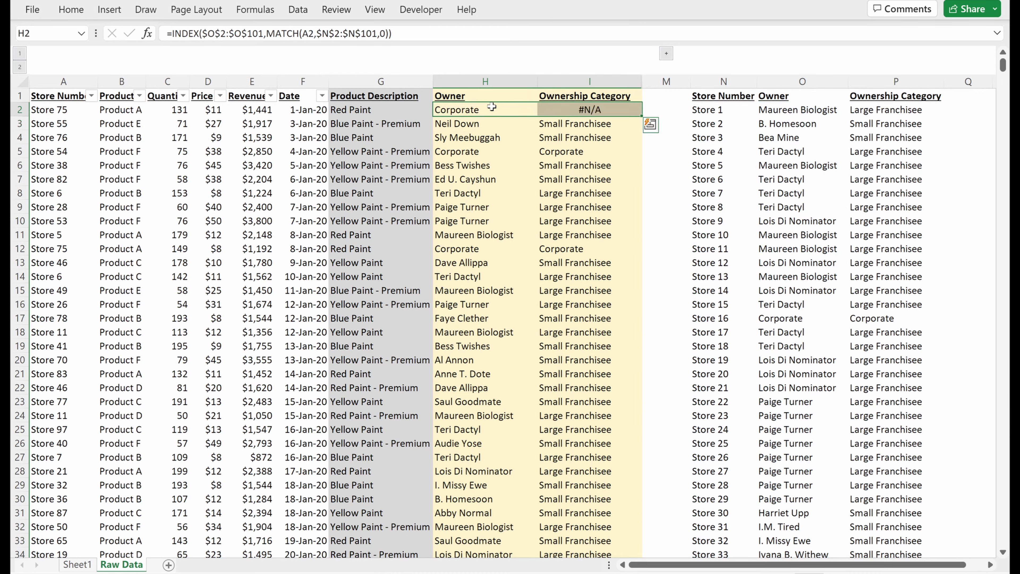
key("Right")
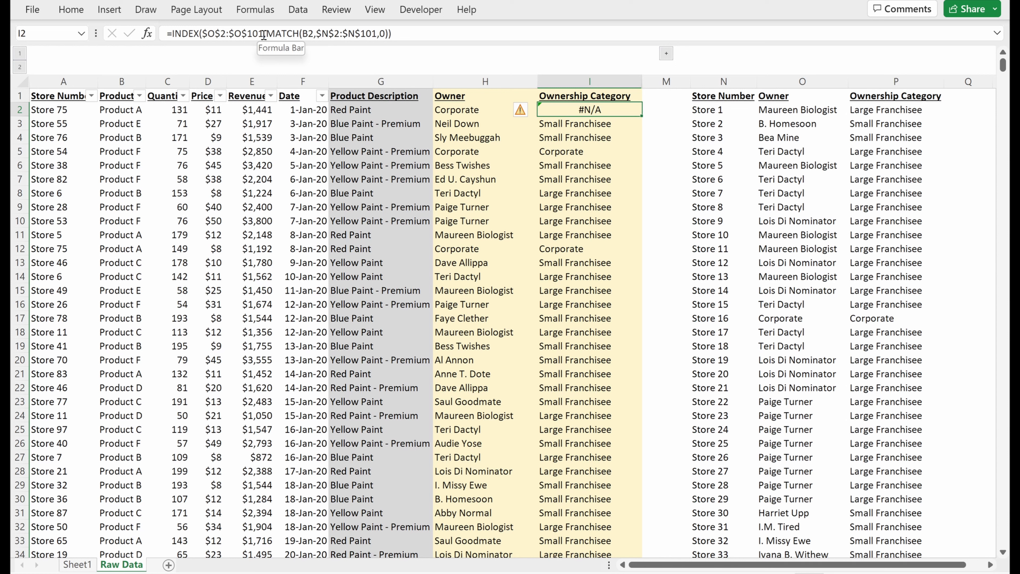
- Examine the absolute column and row references of the INDEX array $O$2:$O$101 in the H2 formula
left_click(463, 109)
left_click(215, 32)
key("shift+Left")
key("Left")
key("shift+Left")
key("shift+Left")
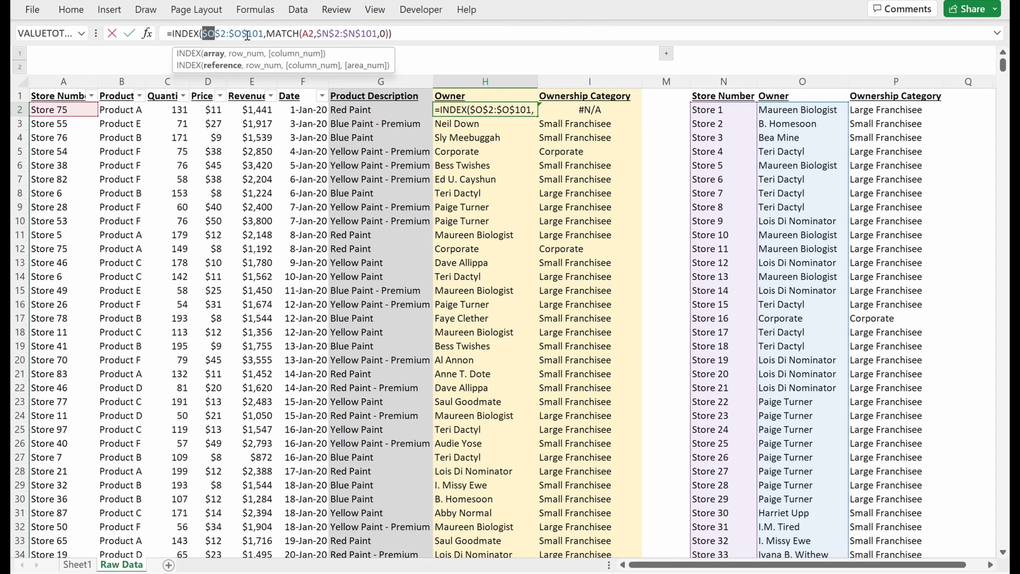
left_click_drag(227, 33, 215, 33)
left_click_drag(209, 34, 204, 34)
left_click(215, 34)
- Examine the INDEX array and the MATCH lookup value in the formula copied to I2
key("Tab")
key("F2")
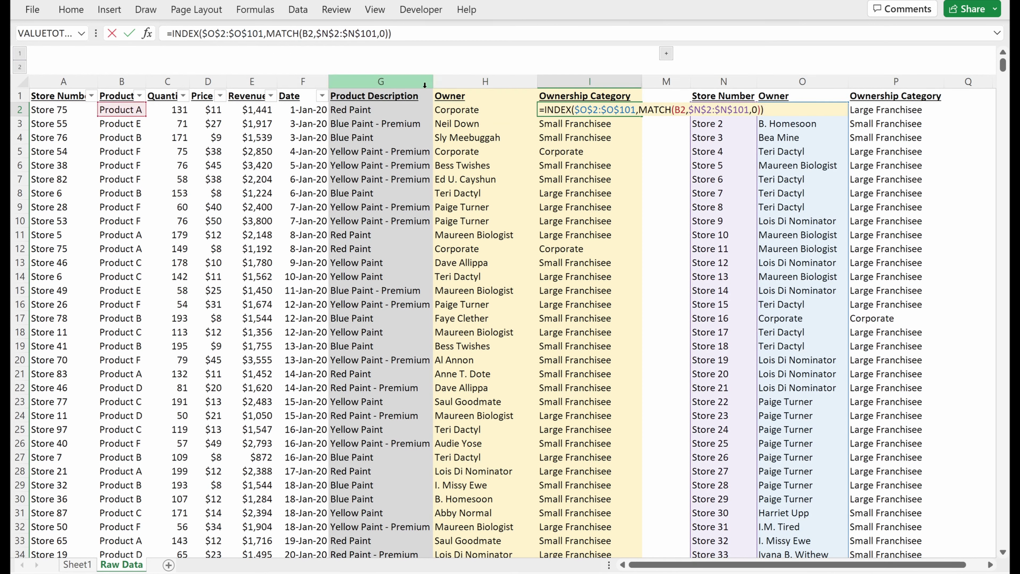
left_click_drag(638, 110, 575, 109)
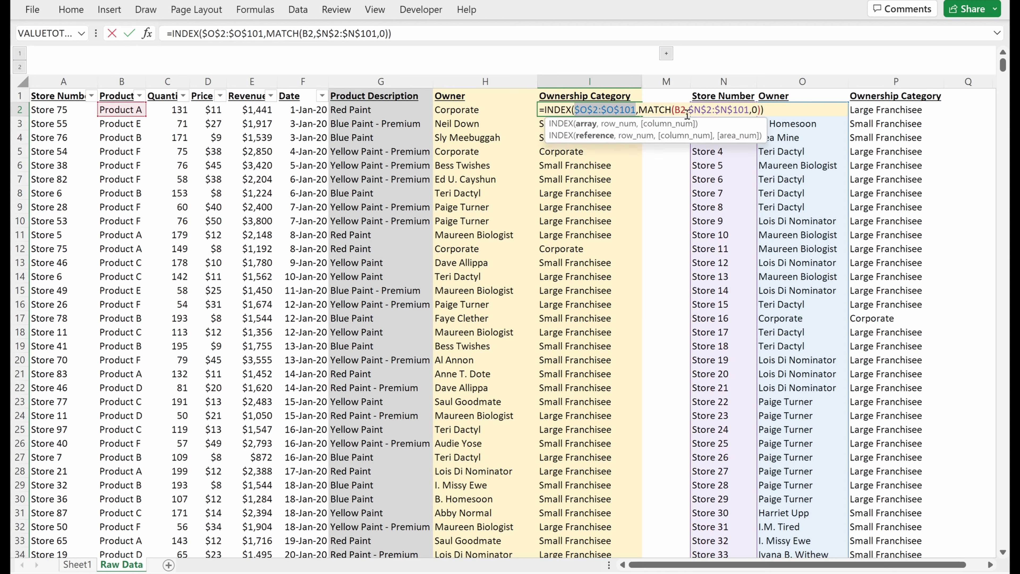
double_click(678, 110)
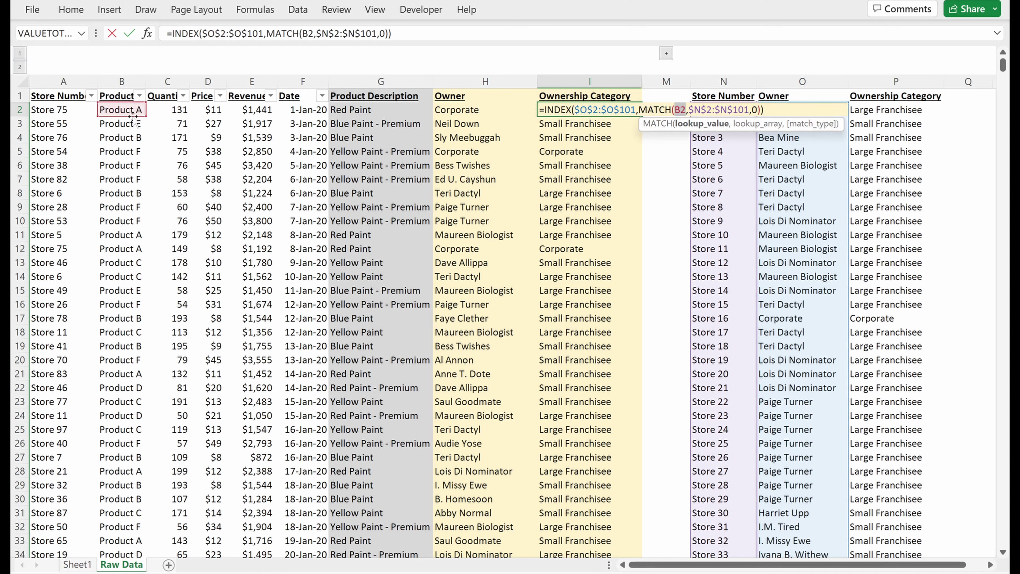
key("ctrl+Return")
double_click(619, 114)
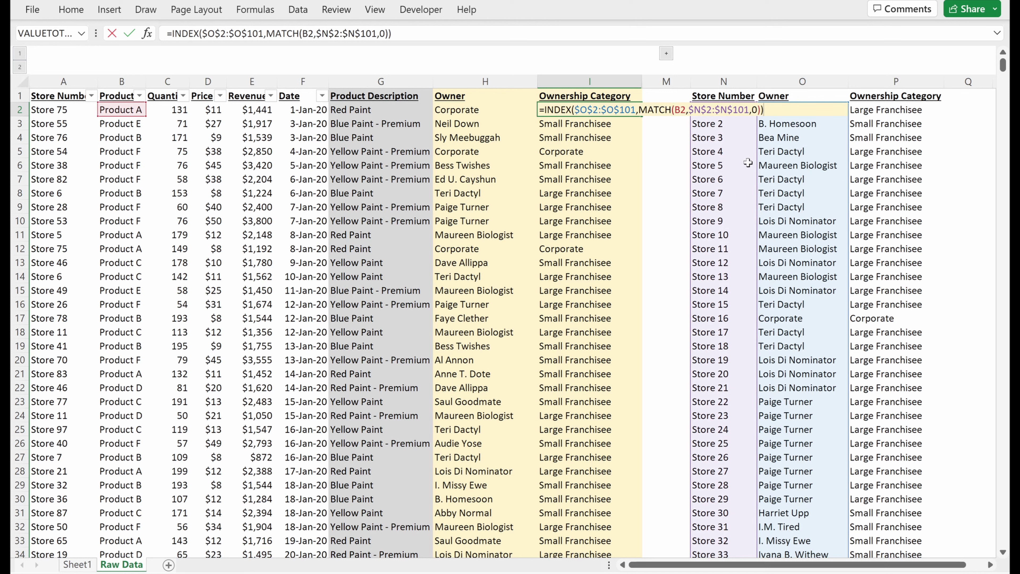
key("Escape")
- Change the INDEX array in the H2 owner formula to the row-locked range O$2:O$101
key("Left")
key("F2")
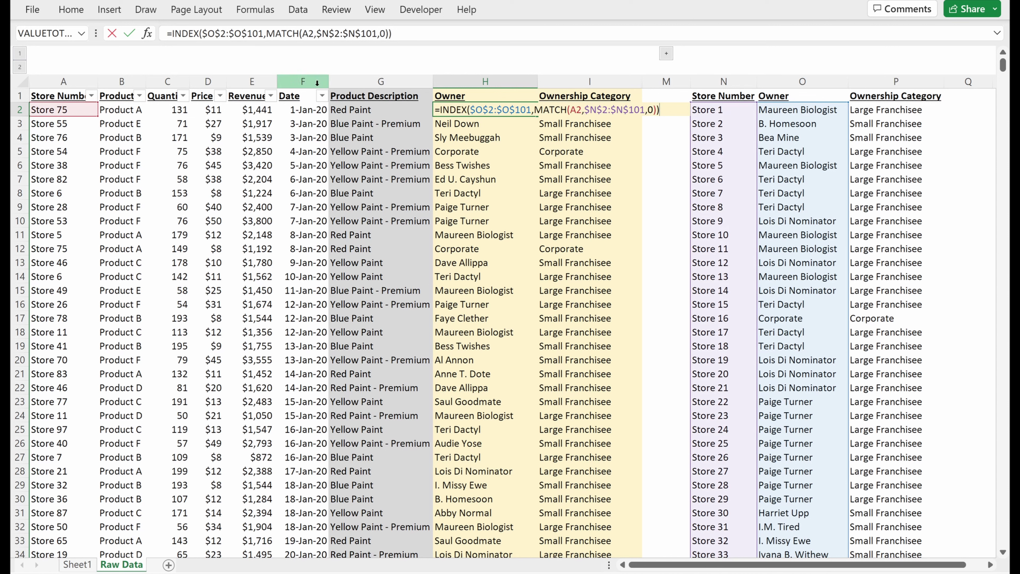
left_click(217, 35)
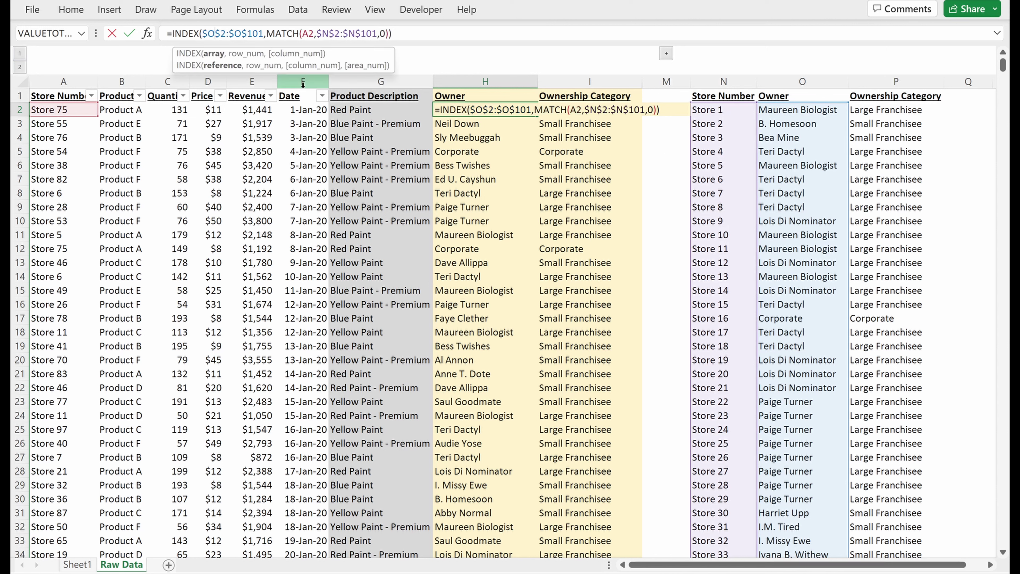
key("F4")
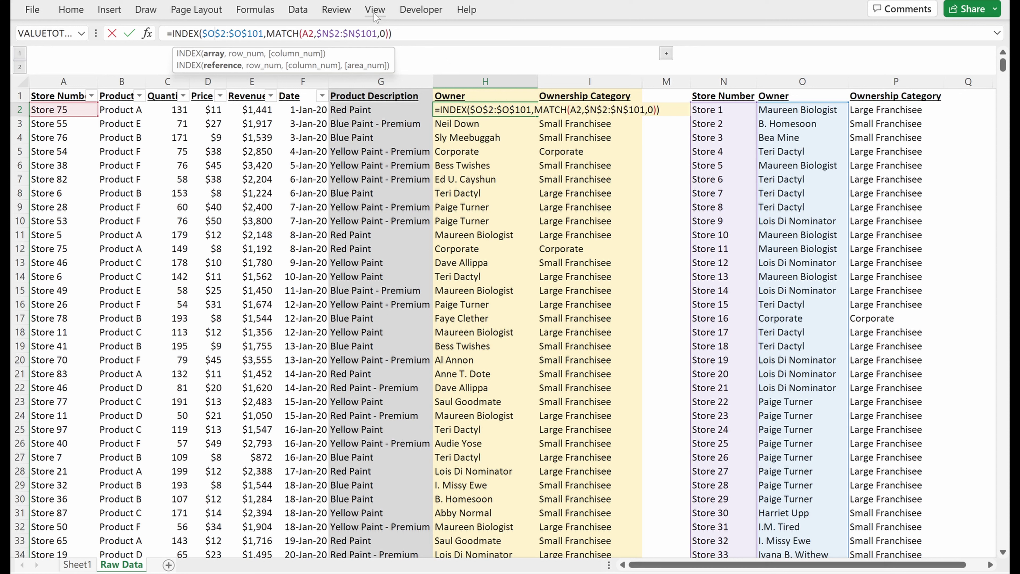
key("F4")
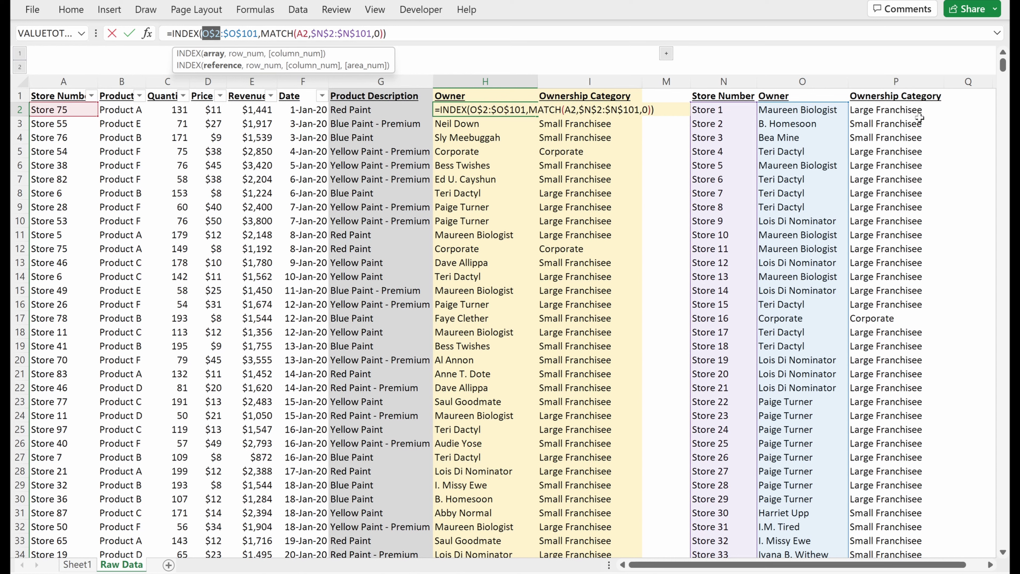
left_click(244, 35)
key("F4")
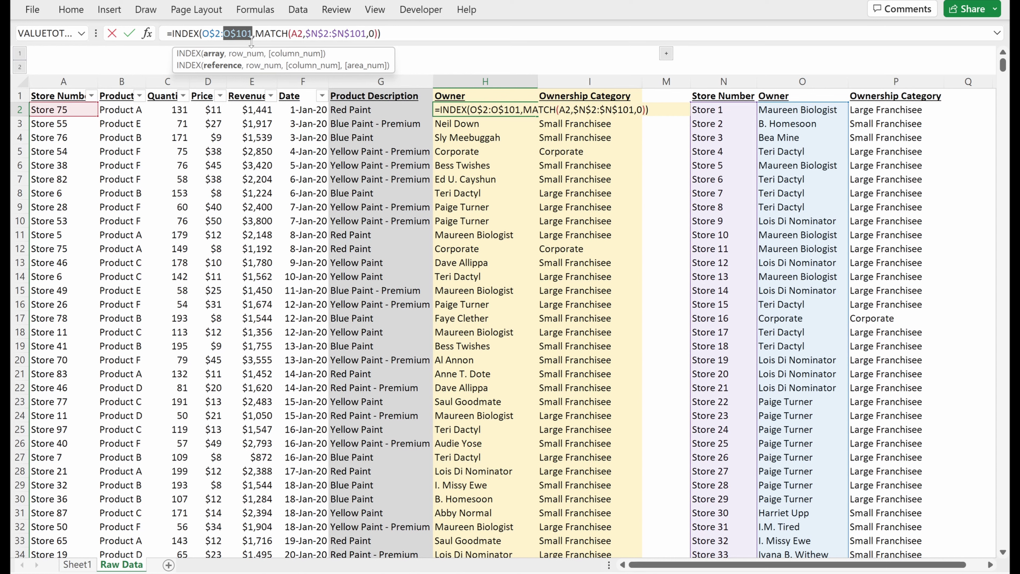
left_click_drag(209, 35, 212, 34)
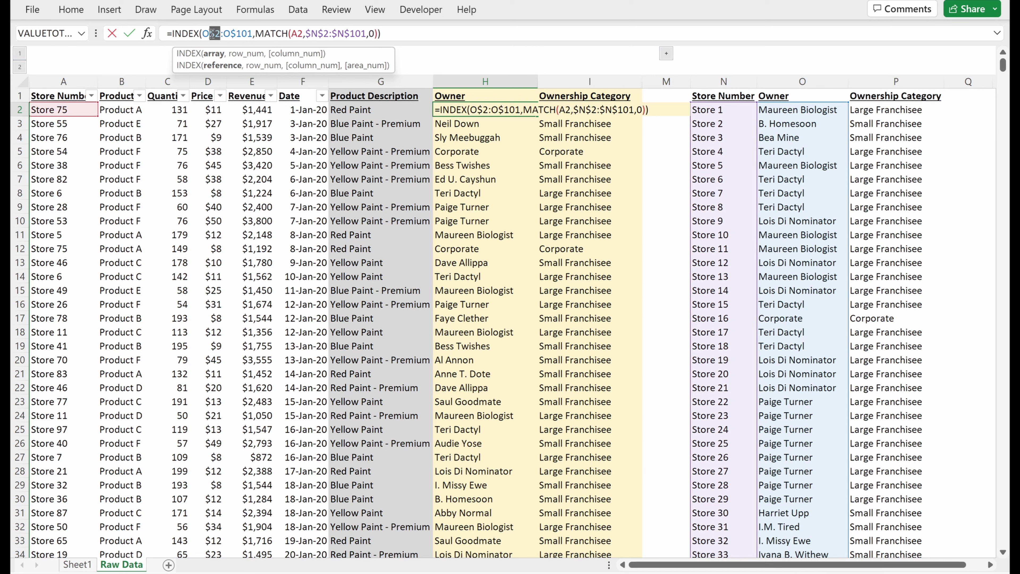
- Lock the column of the MATCH lookup value in the H2 formula as $A2 and enter the formula
left_click(296, 34)
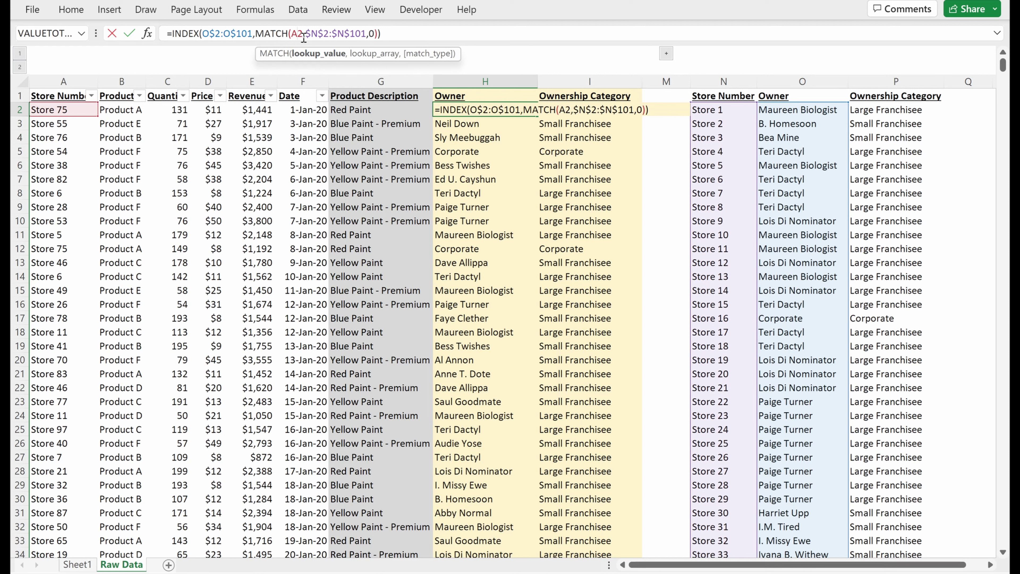
key("F4")
key("F4")
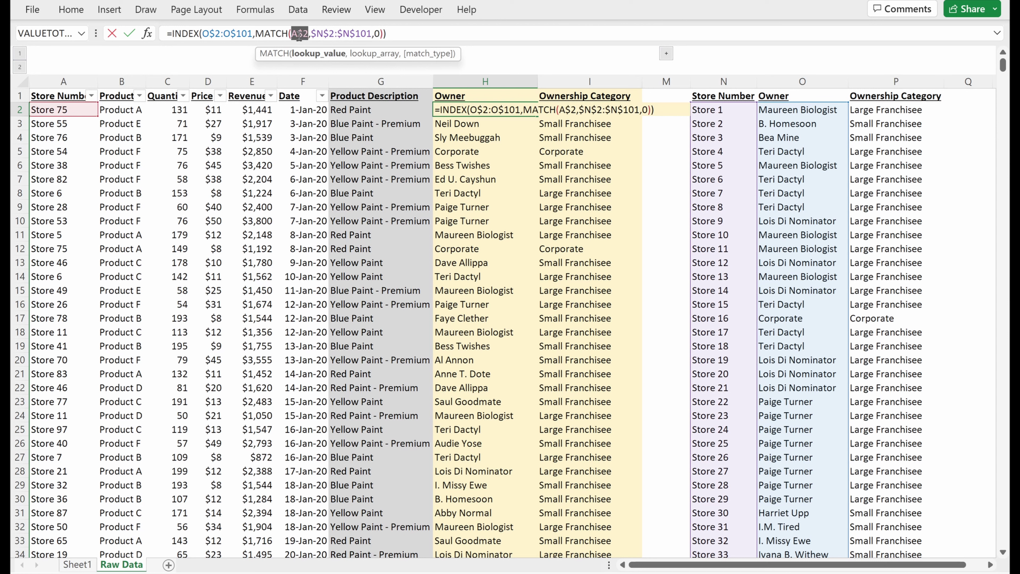
key("F4")
left_click(305, 33)
left_click(326, 33)
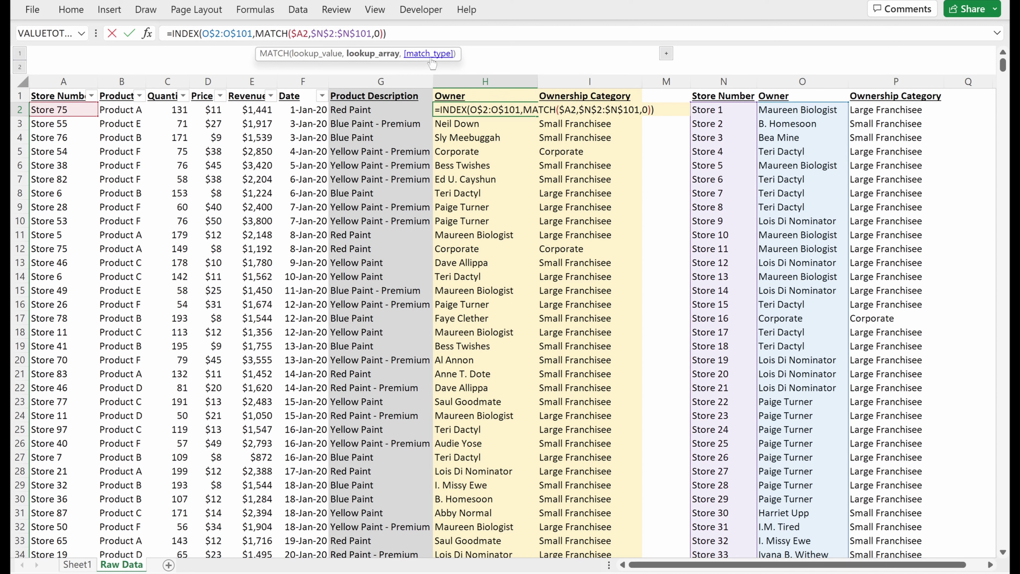
key("ctrl+Return")
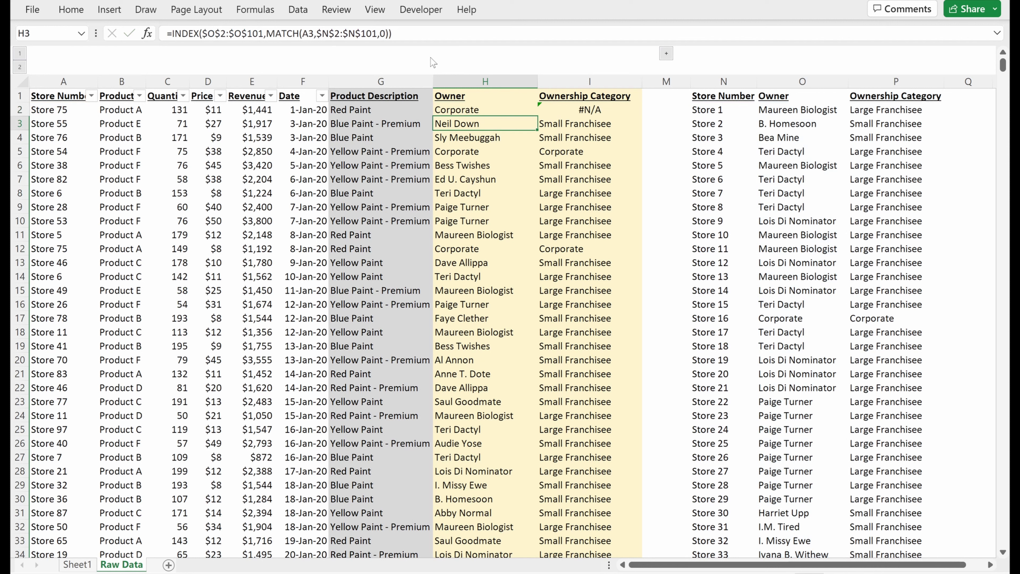
- Fill the mixed-reference formula from H2 across into I2 and open the I2 formula to check its ranges
key("shift+Right")
key("ctrl+r")
key("Right")
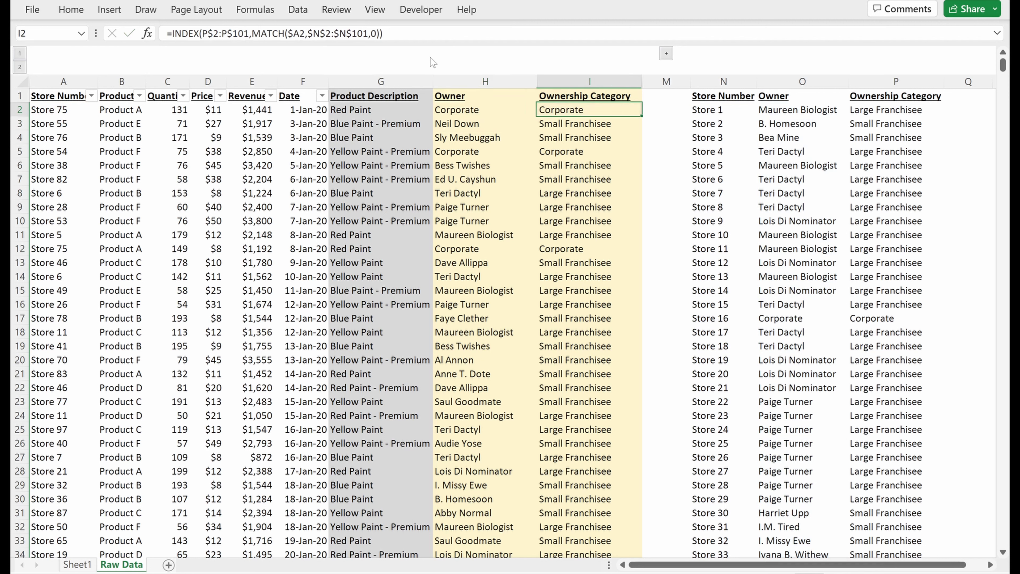
key("F2")
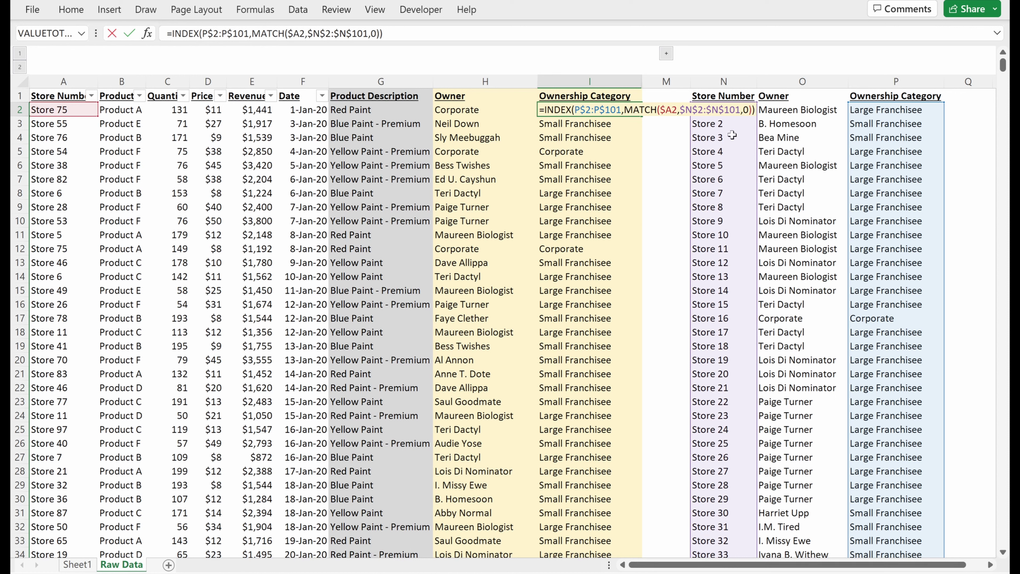
- Close the unchanged I2 formula and review the ownership category results in I2:I8
key("ctrl+Return")
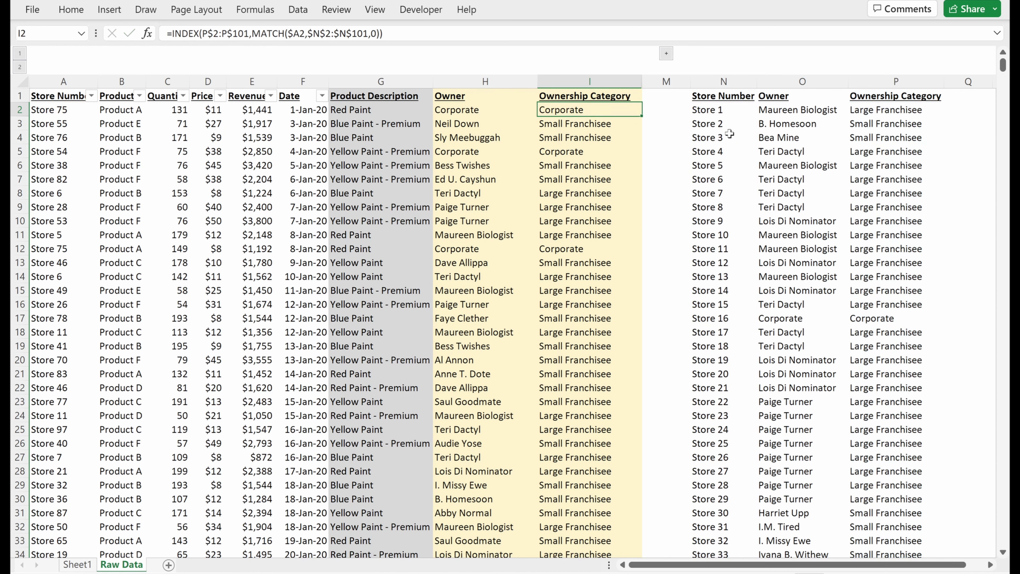
key("shift+Down")
key("shift+Down")
key("shift+Down")
key("shift+Down")
key("shift+Down")
key("shift+Down")
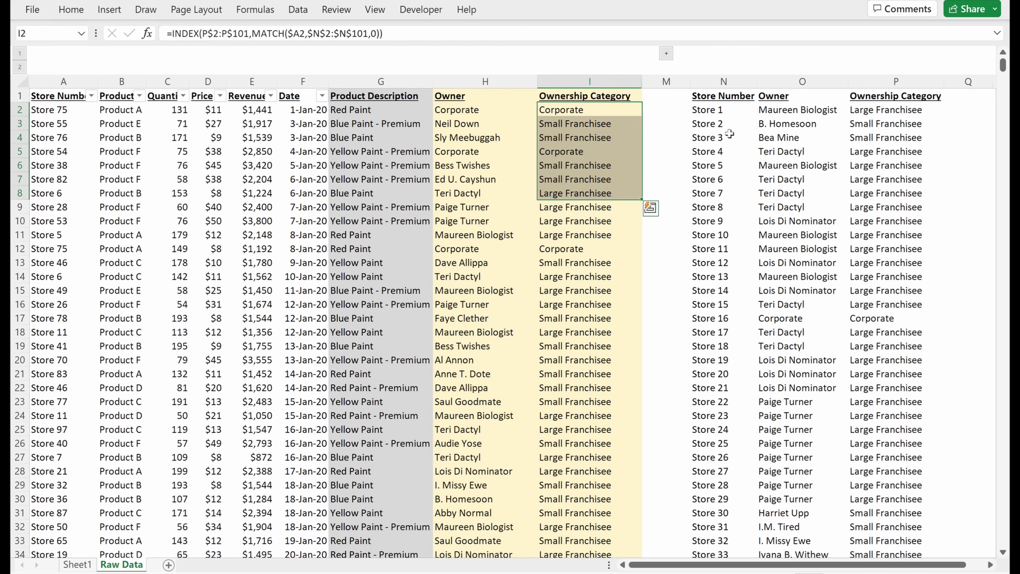
- Step through the ownership category formulas in I3 to I6, checking the row of the MATCH lookup value
key("Down")
key("F2")
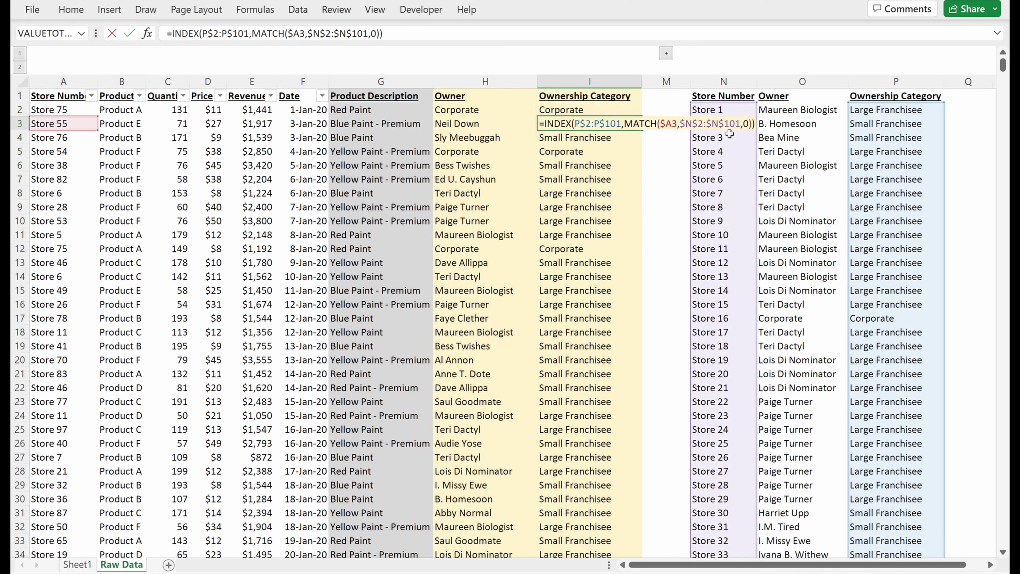
key("Return")
key("F2")
key("Return")
key("F2")
key("Return")
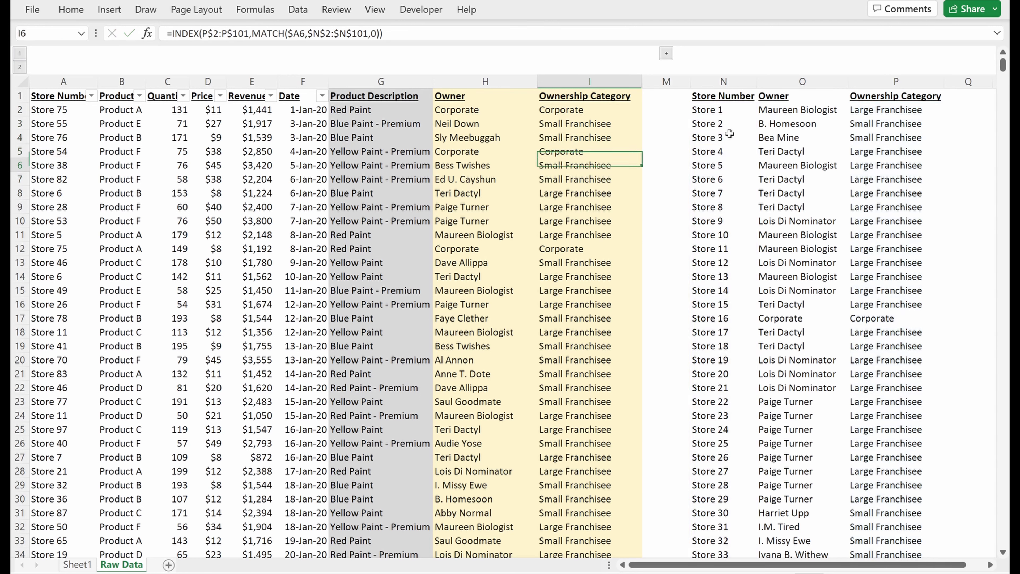
key("F2")
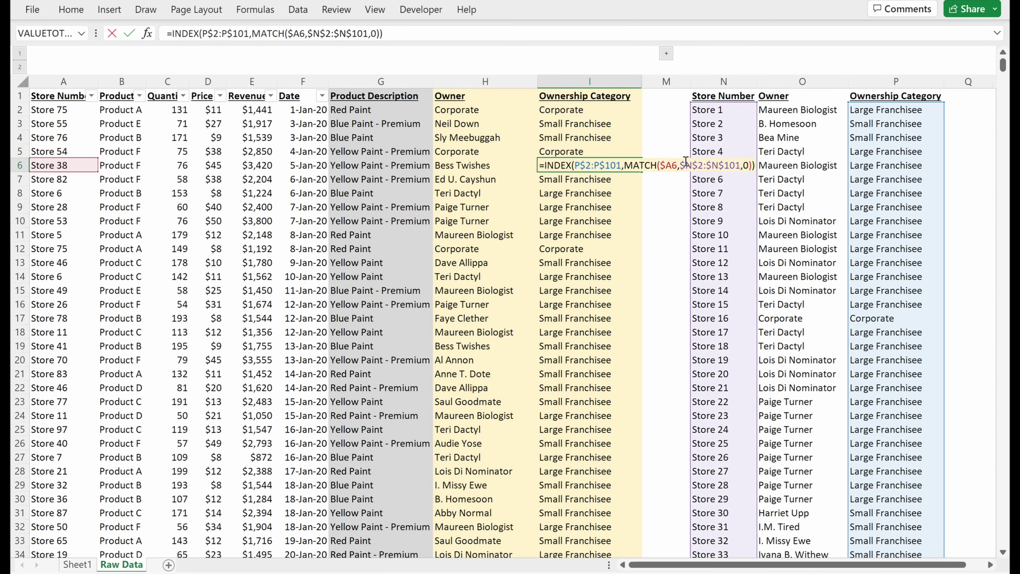
left_click_drag(677, 166, 666, 165)
left_click(676, 166)
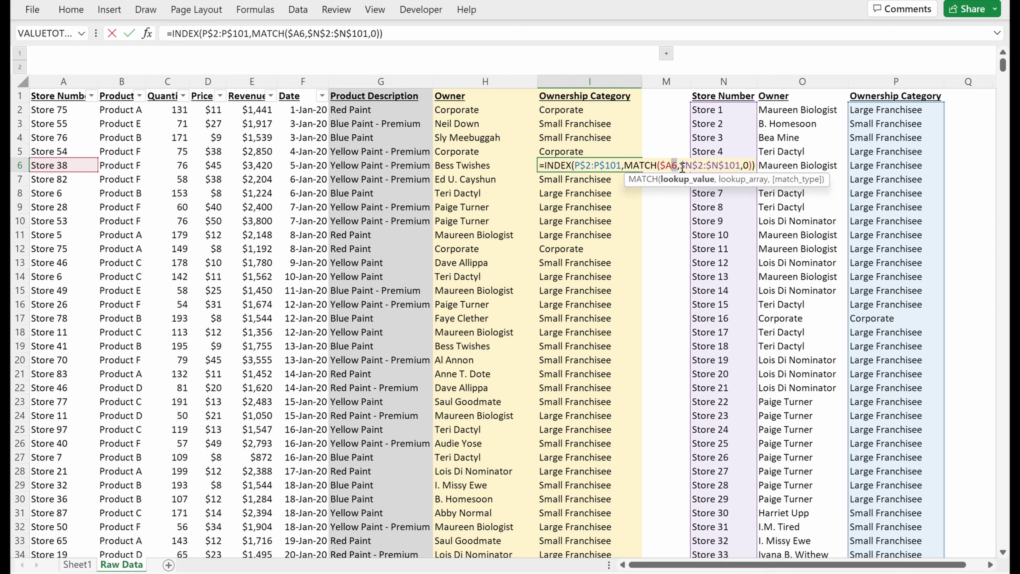
key("Escape")
key("ctrl+Left")
key("ctrl+Up")
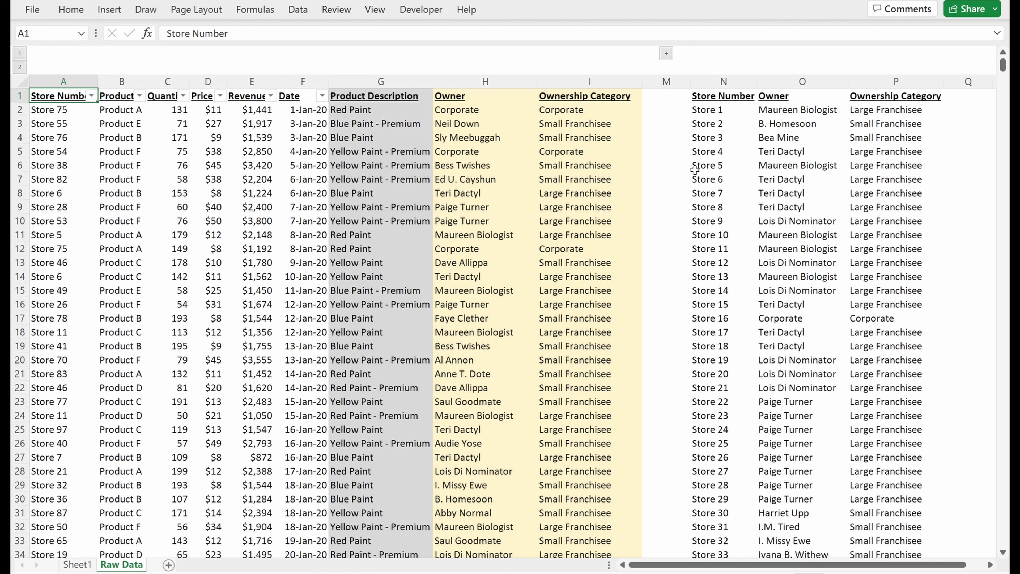
- Insert a PivotTable based on the sales data, including the owner columns, on a new worksheet
left_click(485, 109)
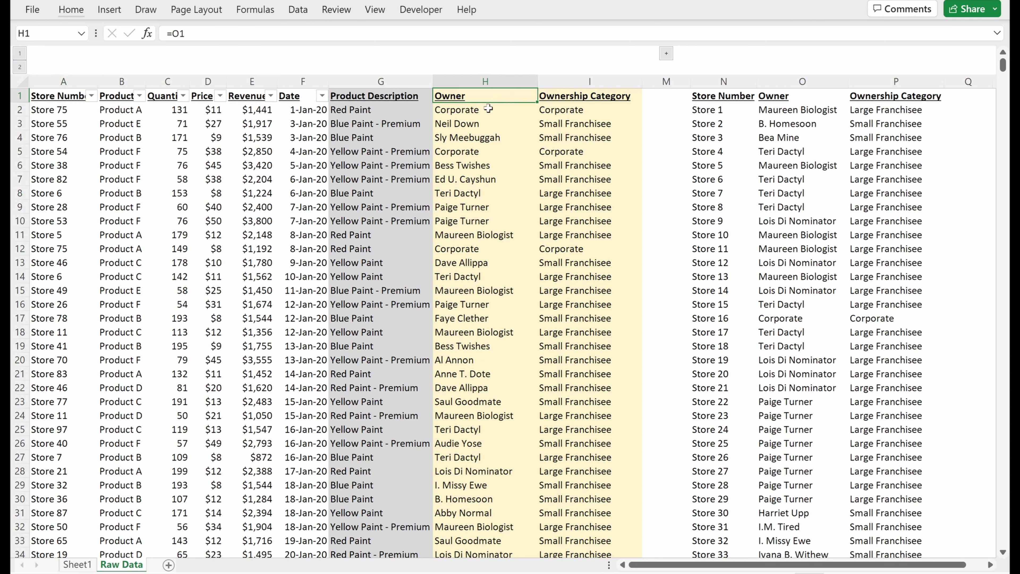
left_click_drag(485, 109, 570, 110)
left_click(510, 112)
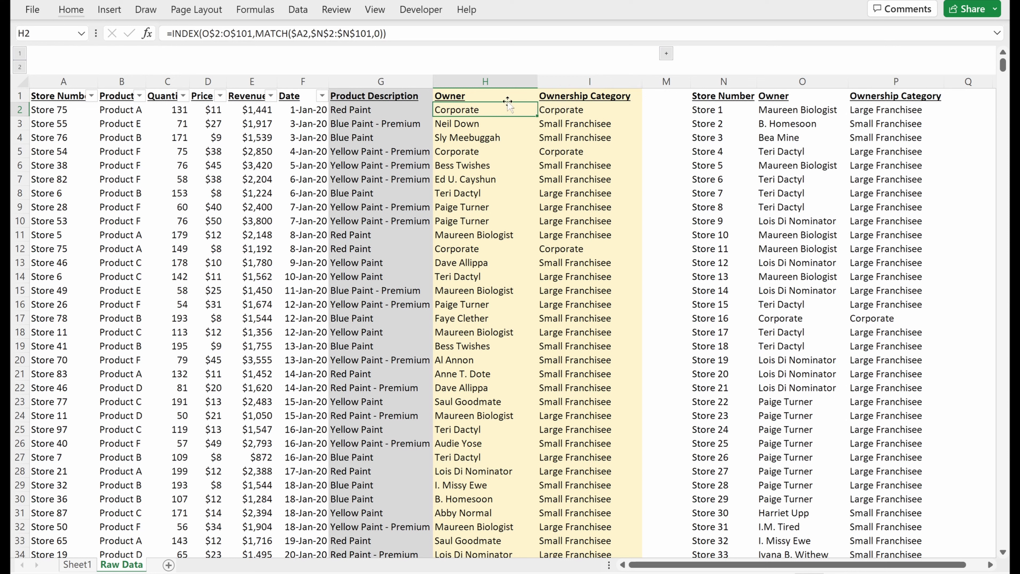
left_click(509, 96)
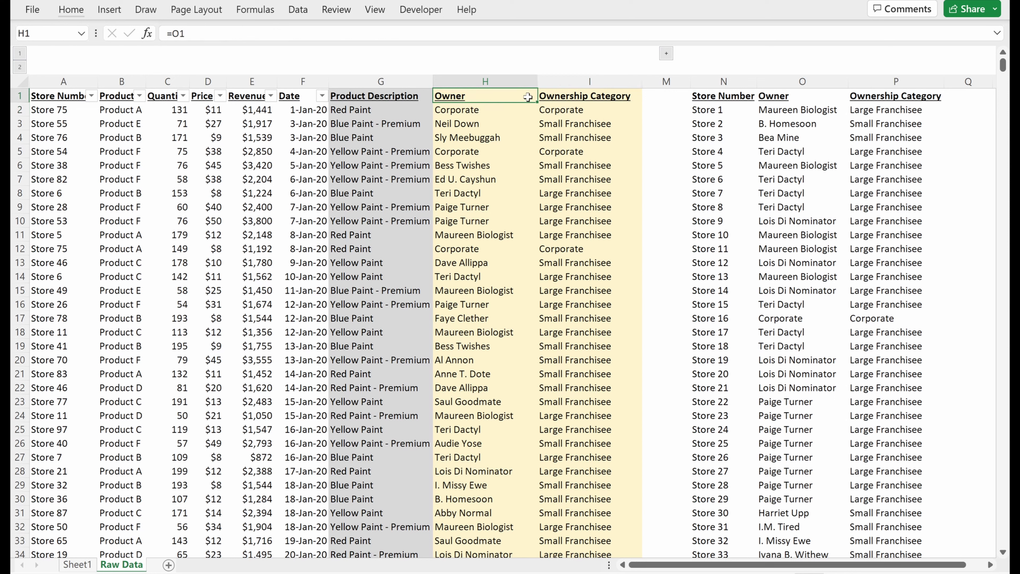
key("alt")
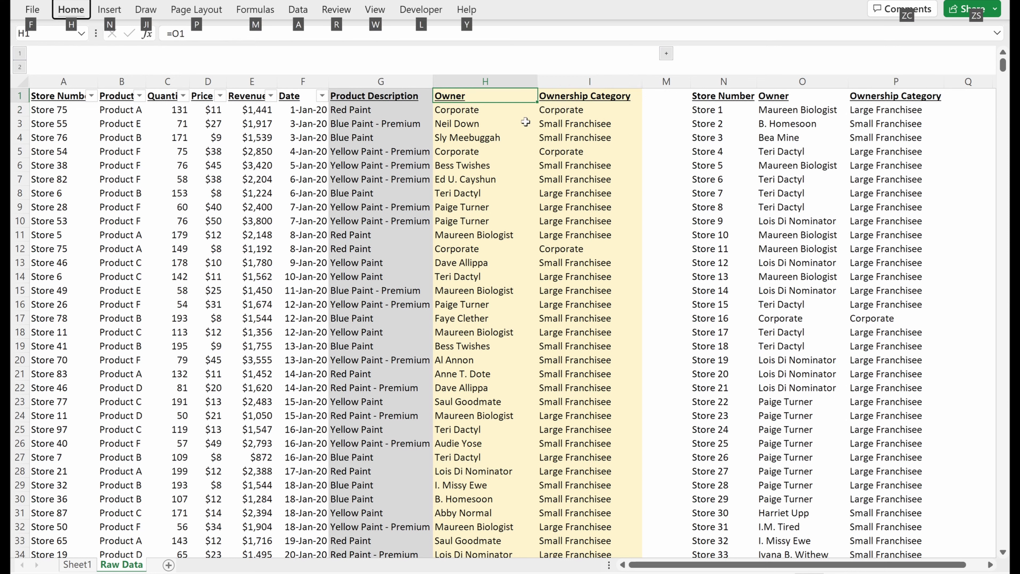
key("n")
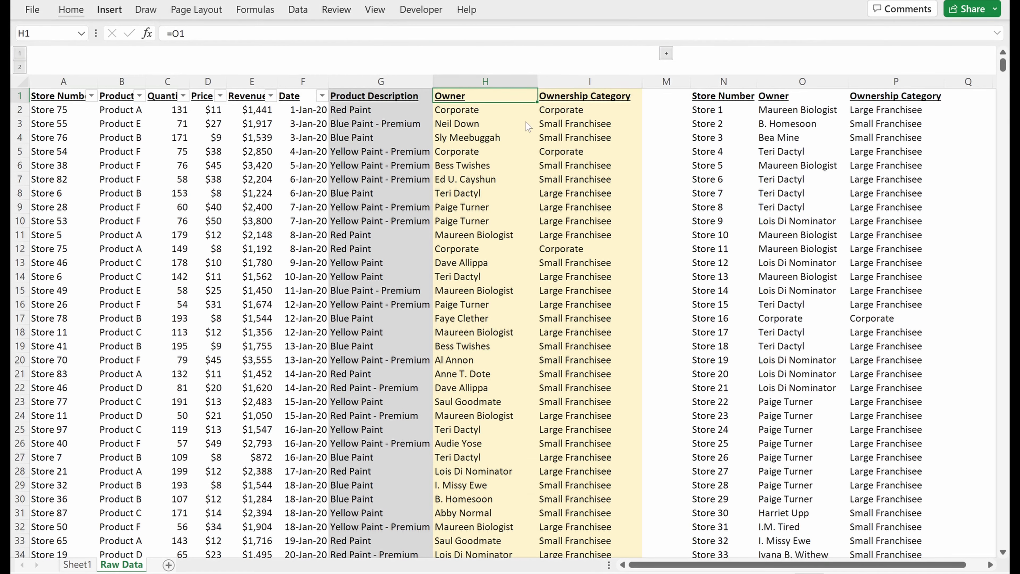
key("v")
key("t")
key("Return")
- Lay out the PivotTable with Product Description as rows, Date as columns and the sum of Revenue as values
mouse_move(809, 239)
left_mouse_down()
mouse_move(826, 458)
mouse_move(799, 527)
left_mouse_up()
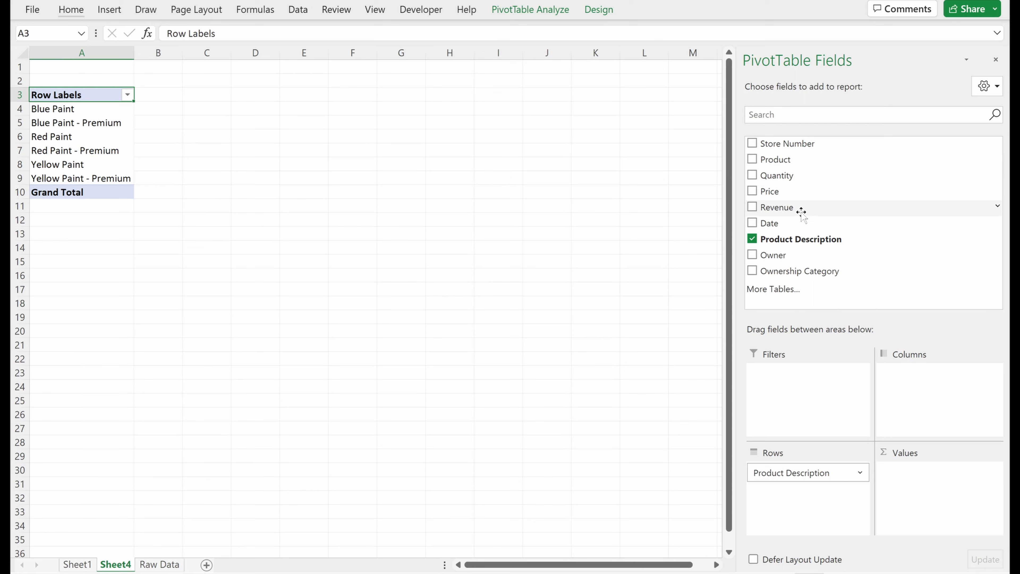
left_click_drag(787, 224, 898, 360)
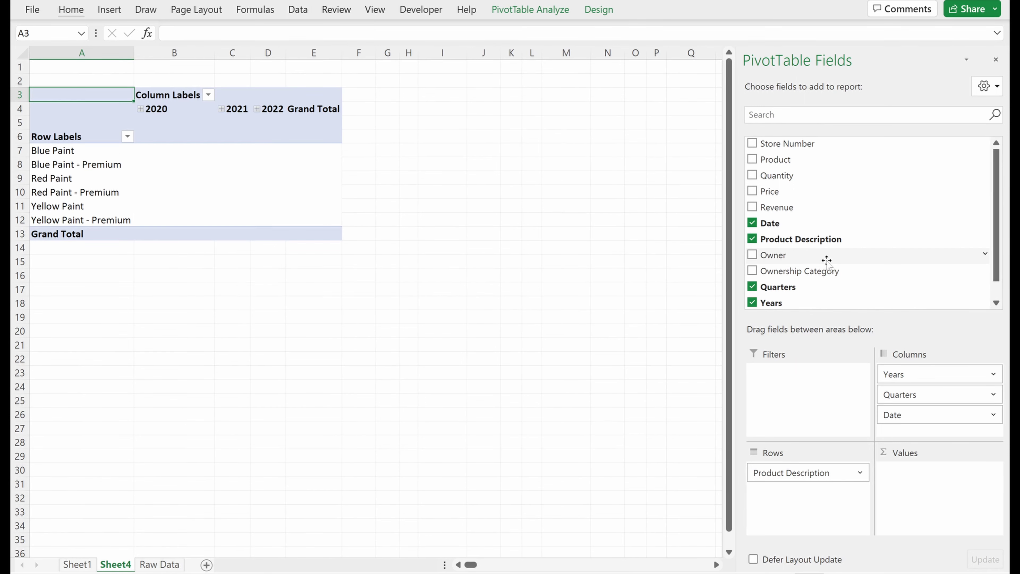
left_click_drag(808, 207, 920, 485)
- Format the PivotTable's revenue values in B7:E13 with thousands separators and no decimals
left_click_drag(195, 149, 329, 233)
key("ctrl+shift+1")
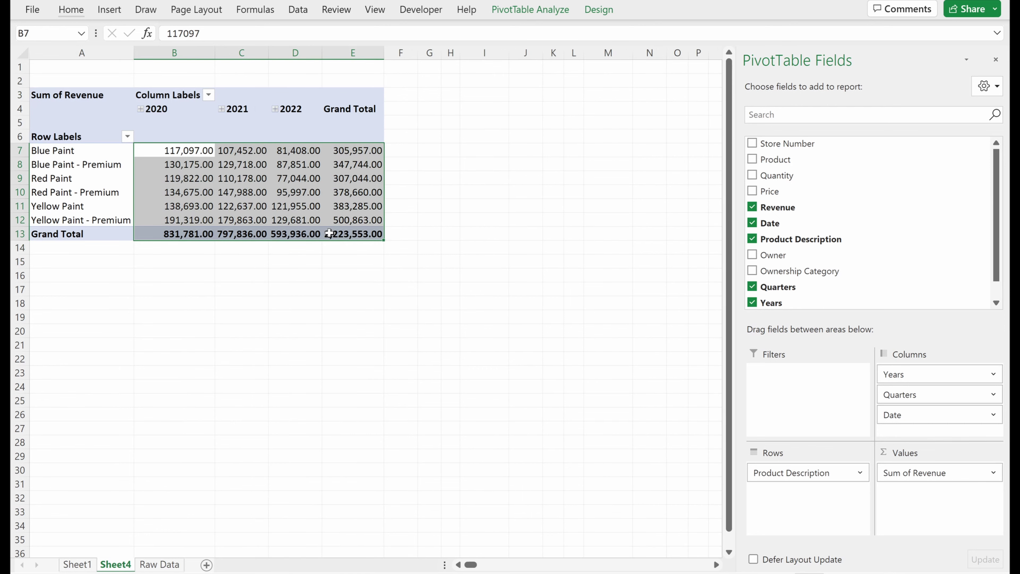
key("alt+h")
key("9")
key("alt+h")
key("9")
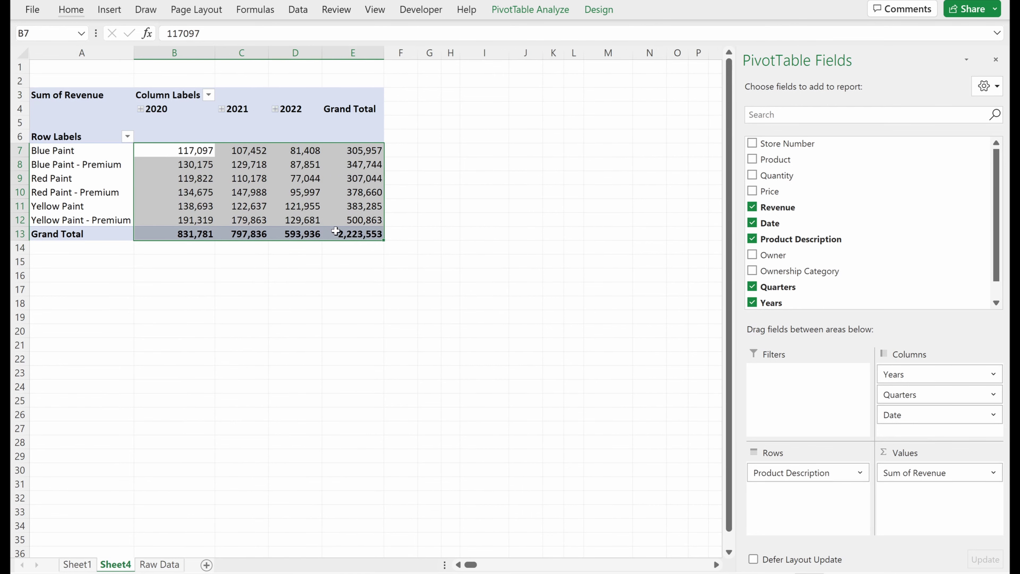
left_click(329, 233)
- Examine how the PivotTable splits the basic and premium paints into rows and their revenue by year
left_click(68, 153)
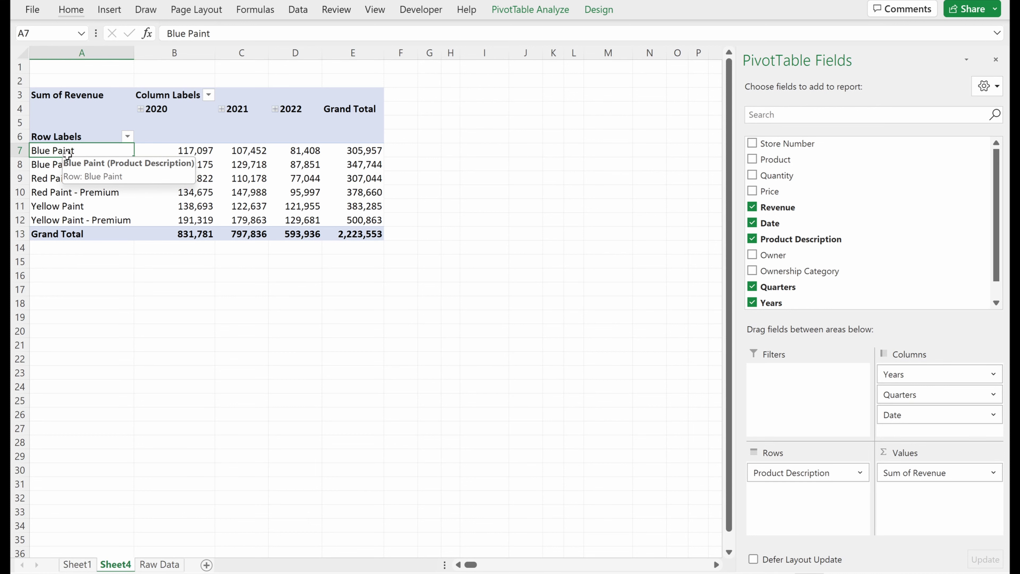
left_click_drag(68, 153, 66, 165)
left_click(364, 253)
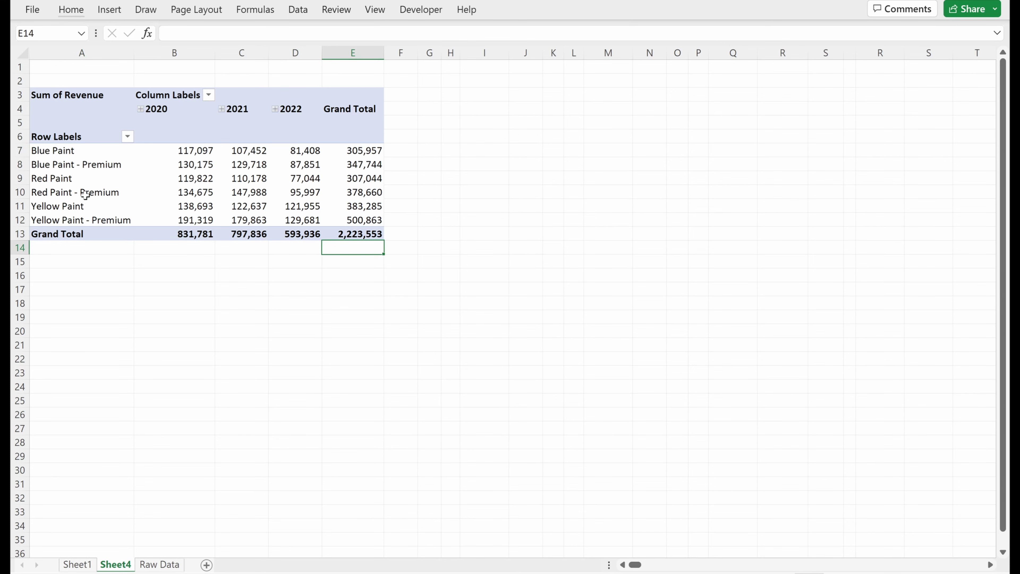
left_click(118, 167)
left_click(119, 187)
left_click(116, 196)
left_click(114, 181)
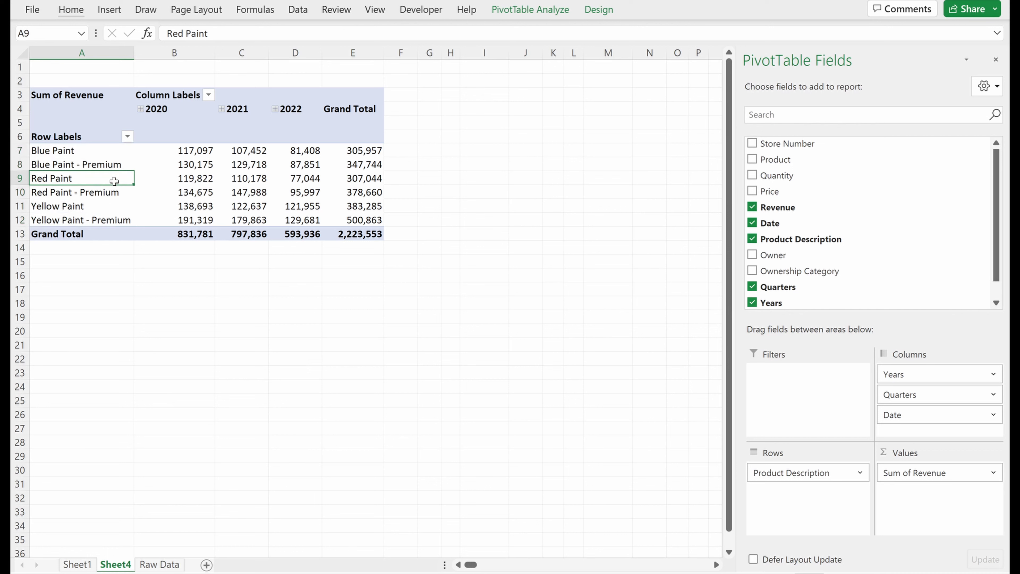
left_click_drag(196, 156, 332, 218)
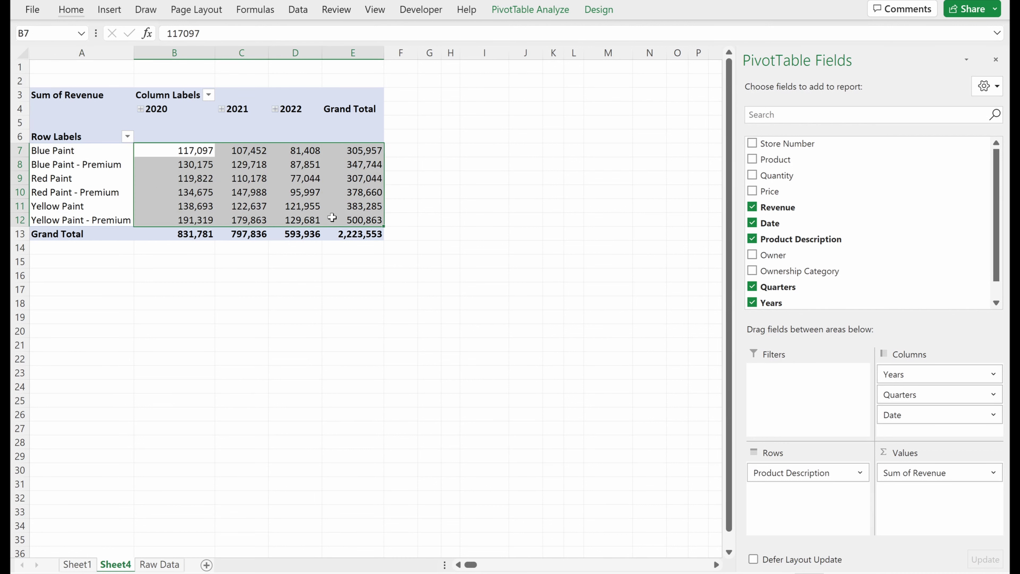
left_click(333, 208)
mouse_move(204, 155)
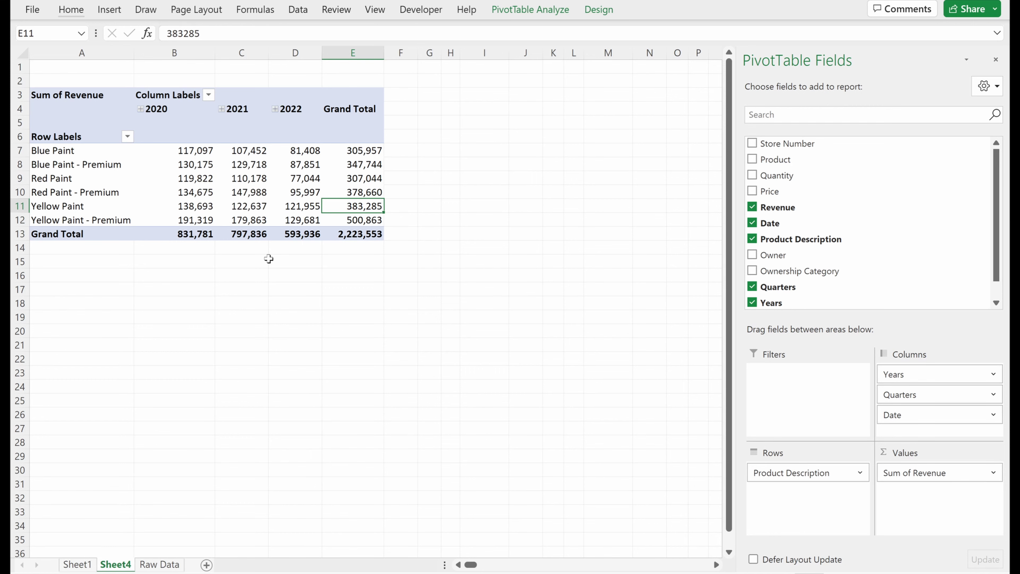
- Expand the collapsed column group on the Raw Data sheet and locate the product description lookup table
left_click(171, 565)
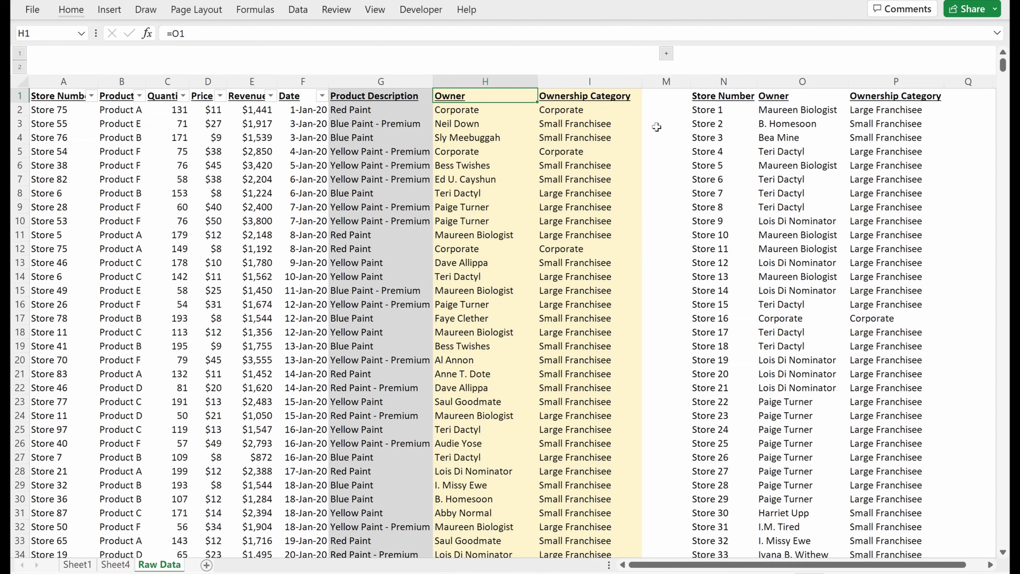
left_click(666, 54)
left_click(813, 125)
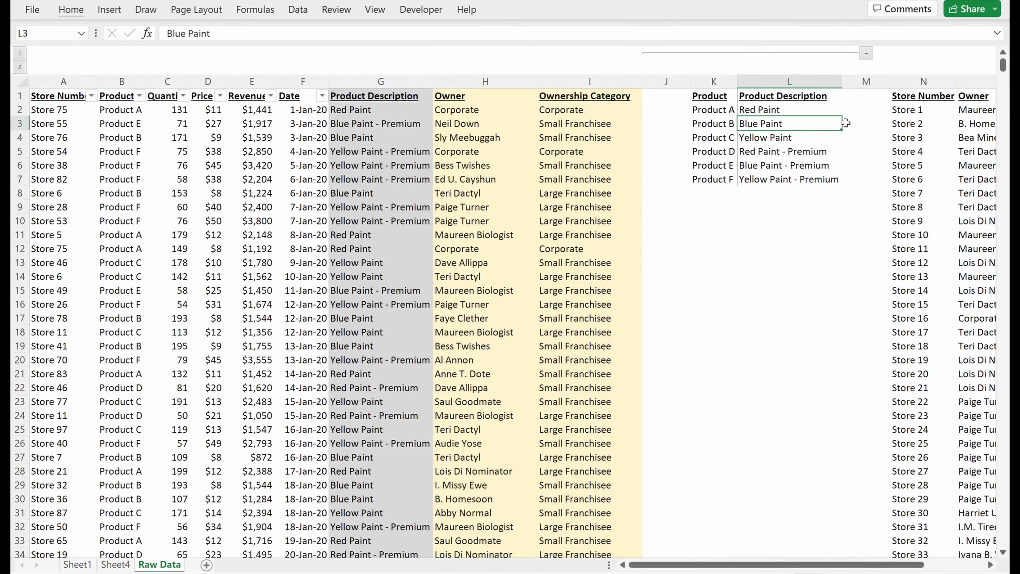
left_click(854, 112)
key("Left")
key("Left")
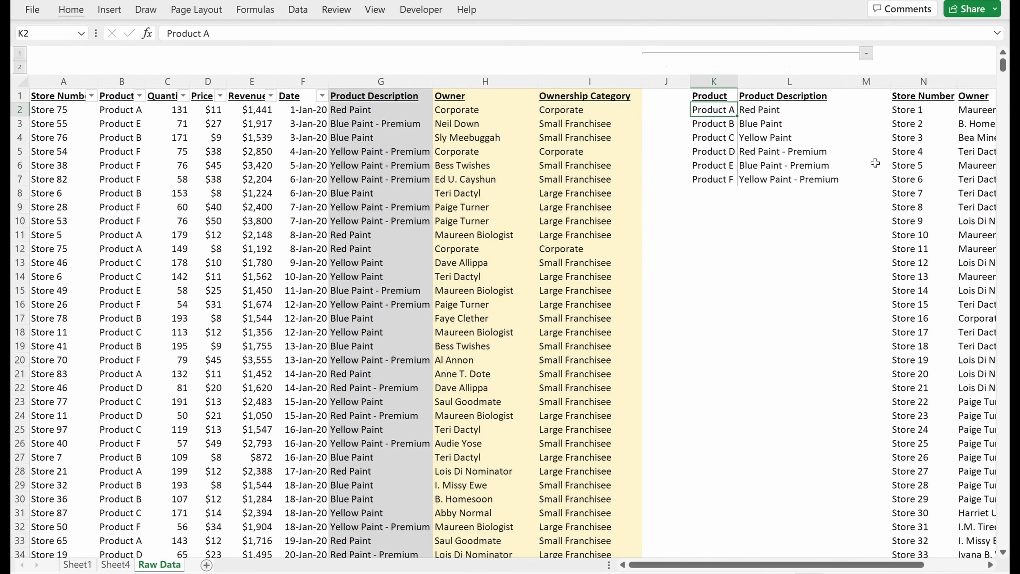
key("Right")
key("Up")
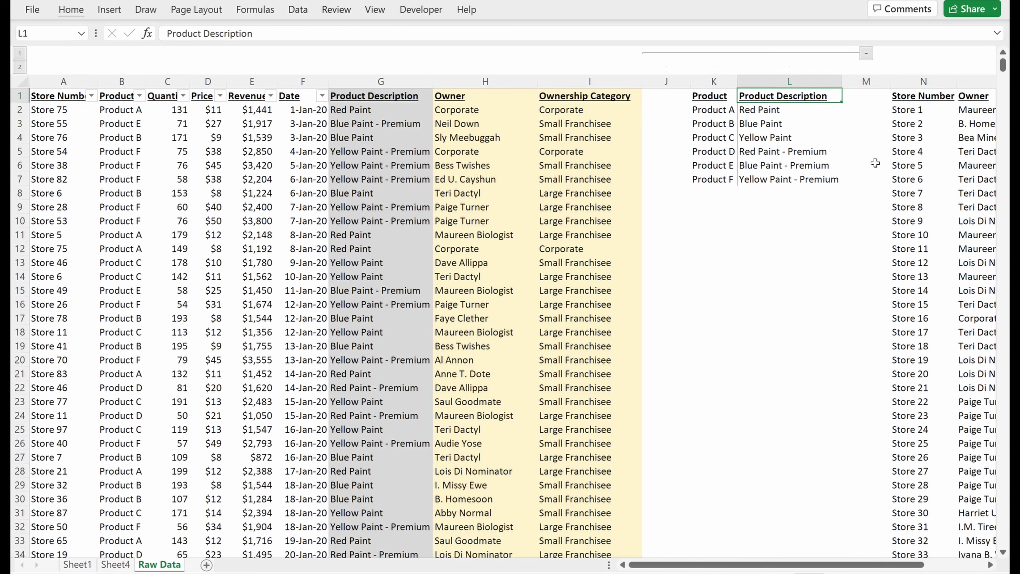
- Insert two new columns between the product description lookup table and the store lookup table
key("ctrl+shift+Down")
key("Right")
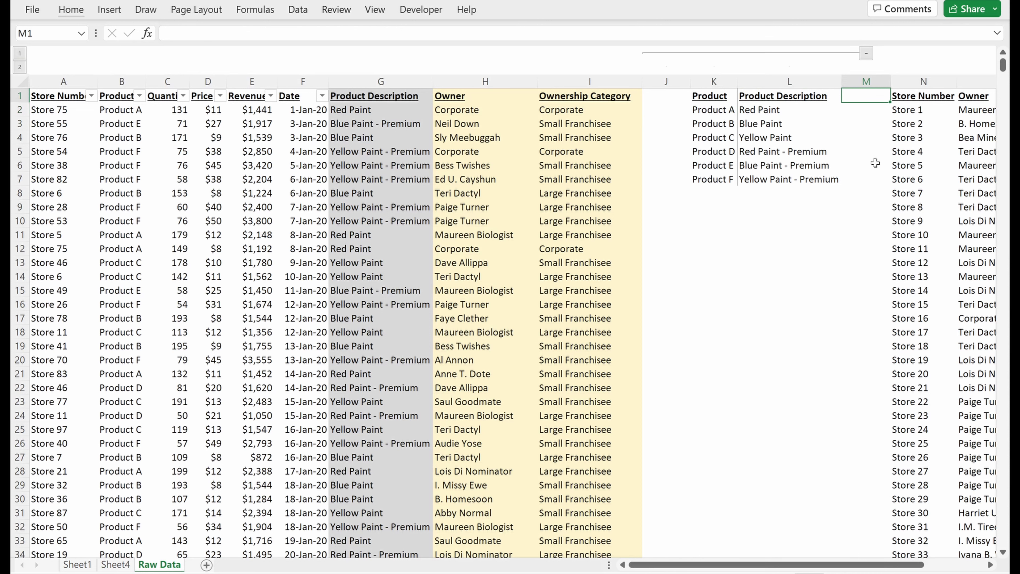
key("shift+Right")
key("ctrl+space")
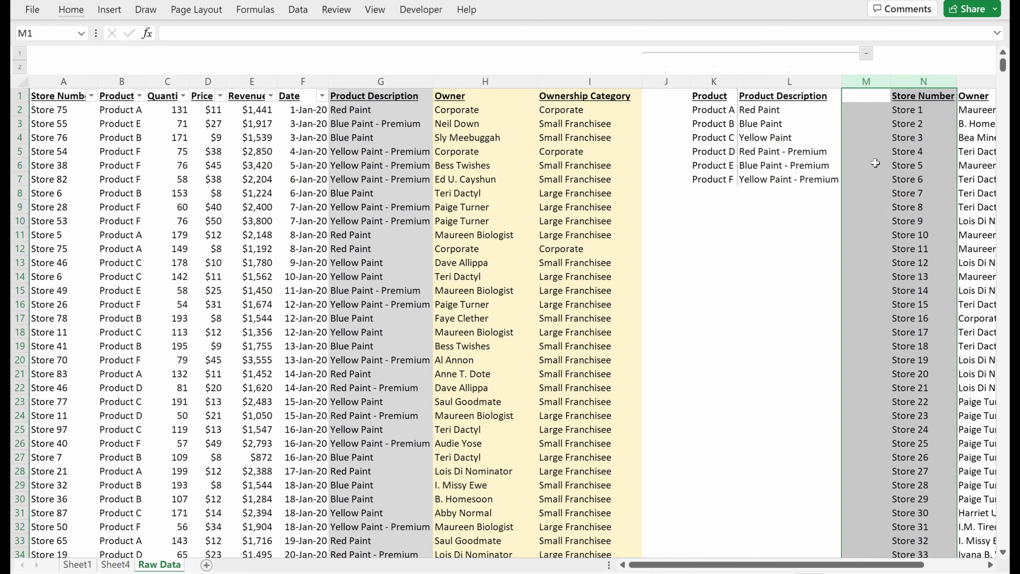
key("ctrl+shift+plus")
- Copy the lookup table's Product Description header across the two new columns and rename the M1 header Paint Color
key("Left")
key("shift+Right")
key("shift+Right")
key("ctrl+r")
key("Right")
key("F2")
key("ctrl+shift+Left")
key("ctrl+shift+Left")
type("Paint Color")
key("Return")
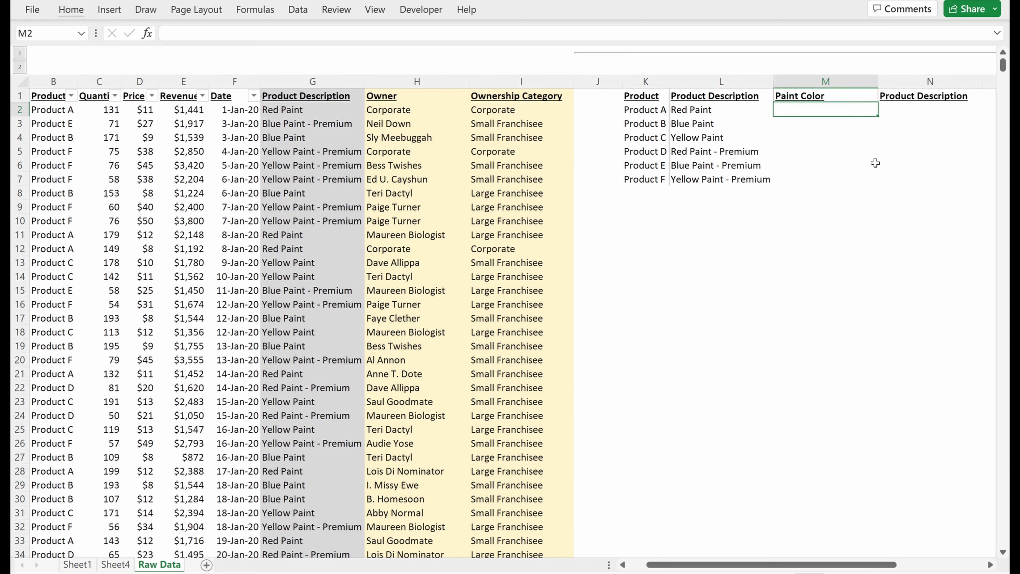
- Rename the second new column's header in N1 as Price Bucket
key("Up")
key("Right")
type("Price Bucke")
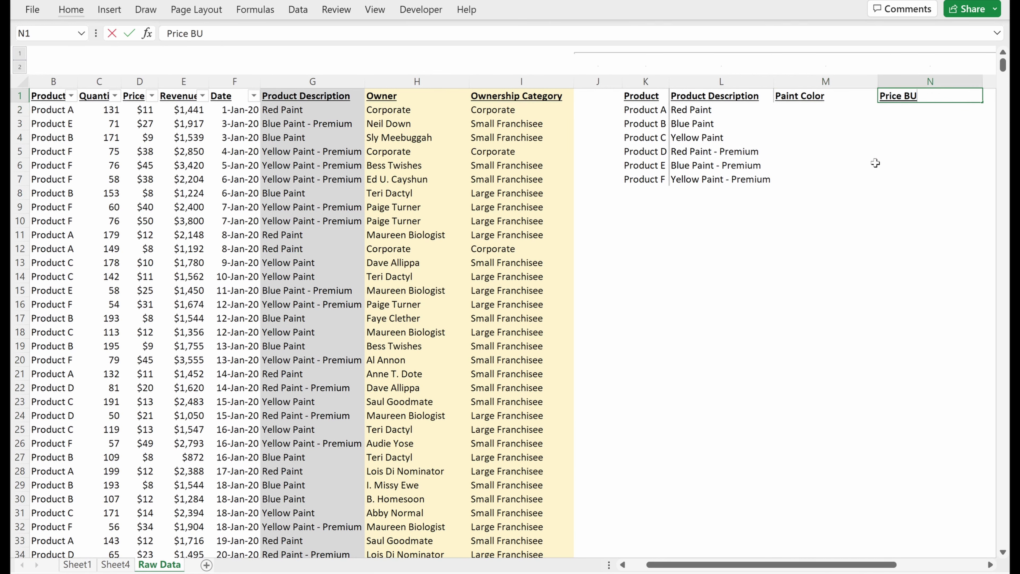
key("BackSpace")
key("BackSpace")
key("BackSpace")
key("BackSpace")
type("ucket")
key("Return")
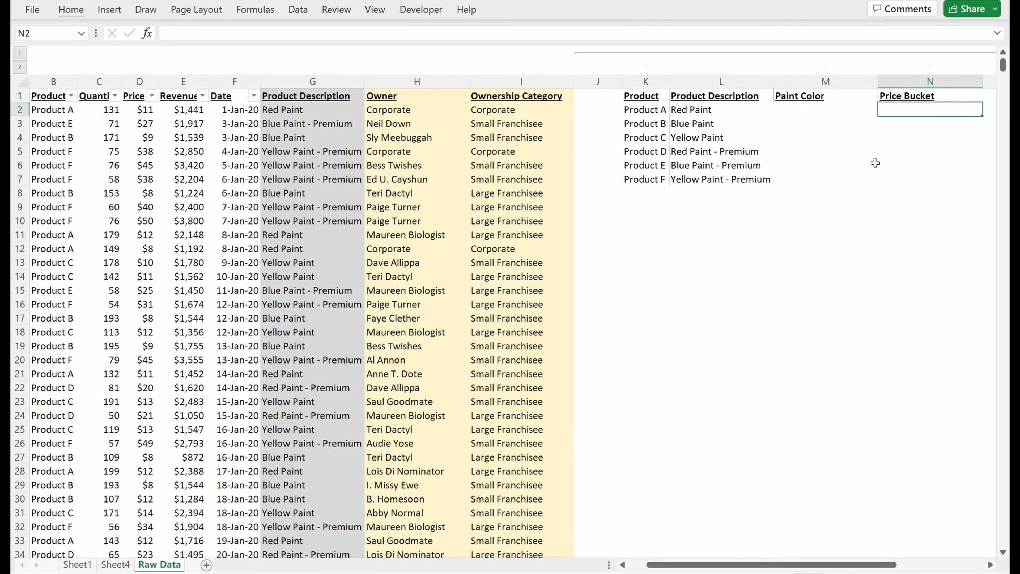
- Copy the three basic paint names from L2:L4 into the Paint Color column at M2:M4 and again at M5:M7
key("Left")
key("Left")
key("shift+Down")
key("shift+Down")
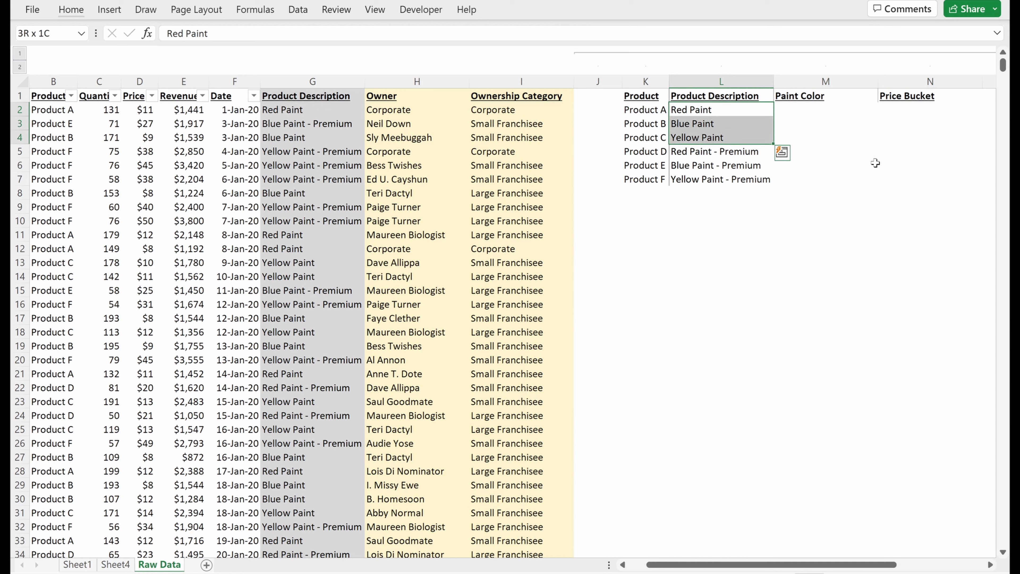
key("ctrl+c")
key("Right")
key("ctrl+v")
key("ctrl+Down")
key("Down")
key("ctrl+v")
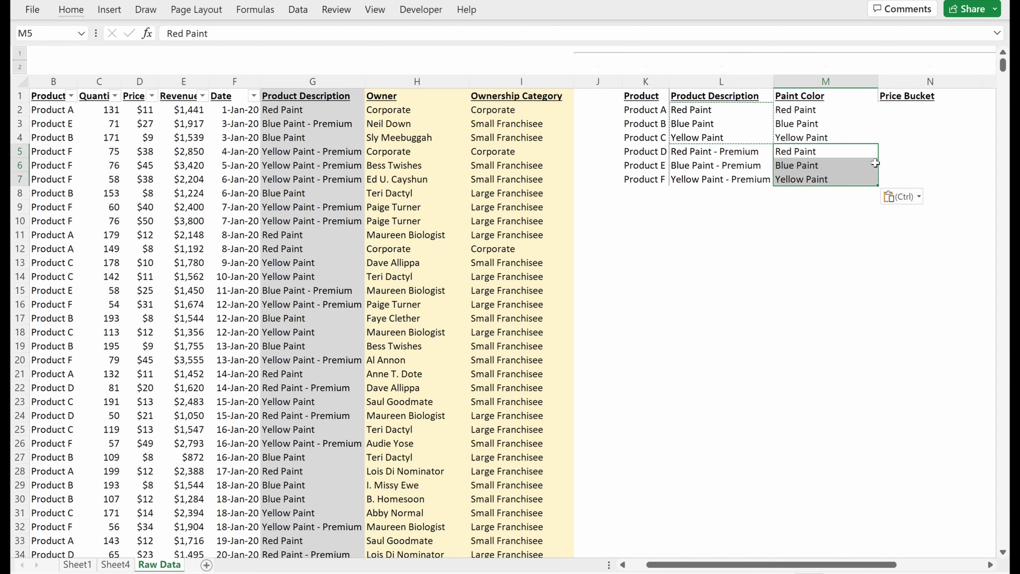
- Enter Basic as the Price Bucket for the three basic paints in N2:N4 of the product lookup table
key("Right")
key("Up")
key("Up")
key("Up")
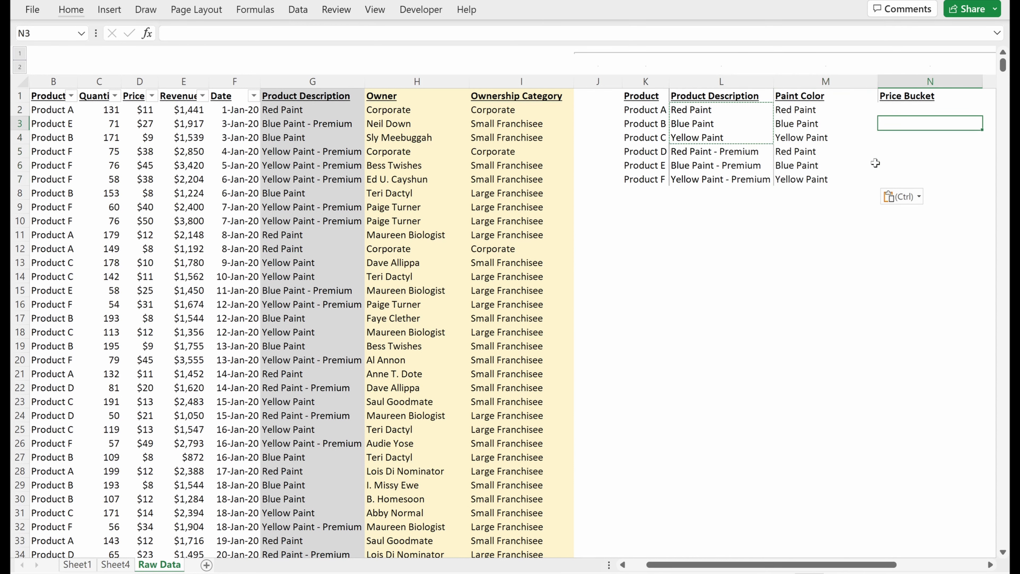
key("Escape")
type("Basic")
key("Return")
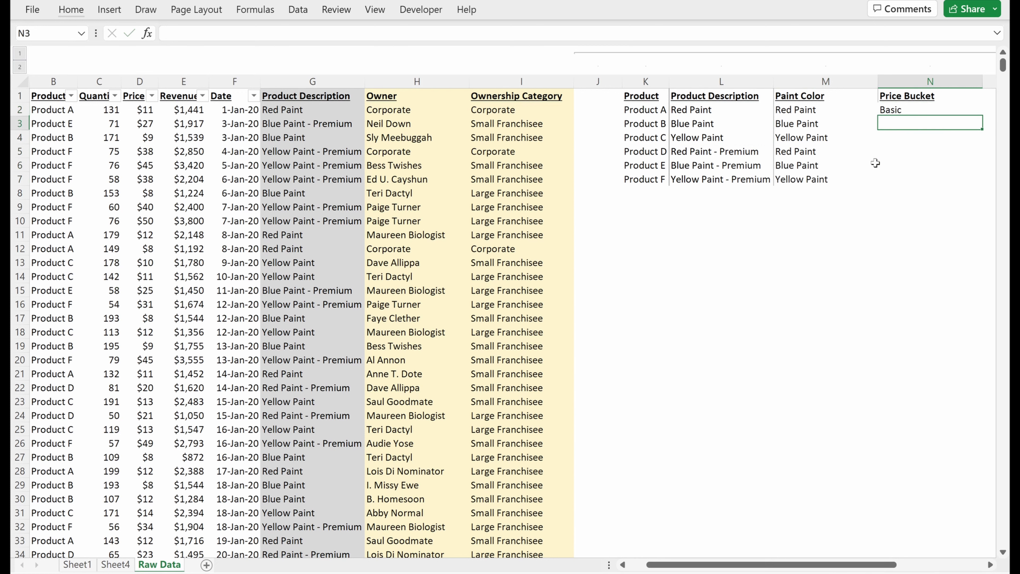
type("Basic")
key("Return")
type("Basic")
key("Return")
- Enter Premium as the Price Bucket for the three premium paints in N5:N7
type("Premium")
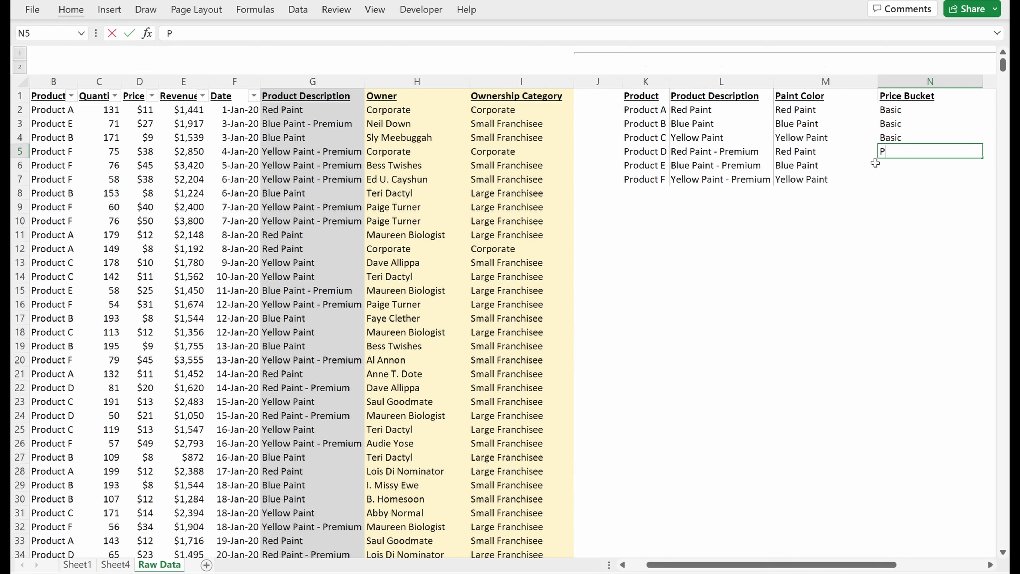
key("Return")
type("Premium")
key("Return")
type("Premium")
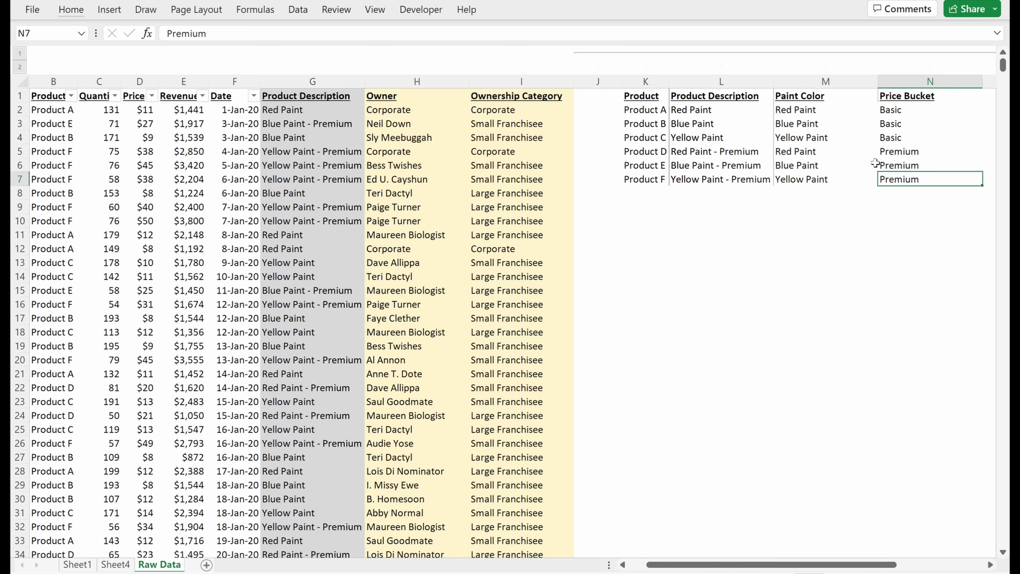
- Insert two new columns between the Product Description and Owner columns of the sales data
key("Left")
key("Left")
key("Left")
key("Left")
key("Left")
key("Left")
key("Left")
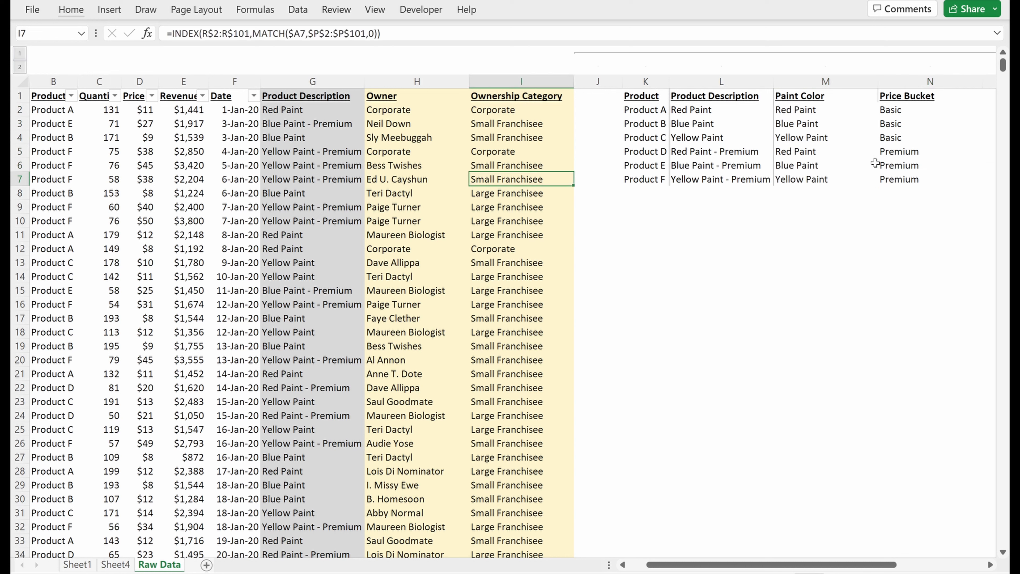
key("Right")
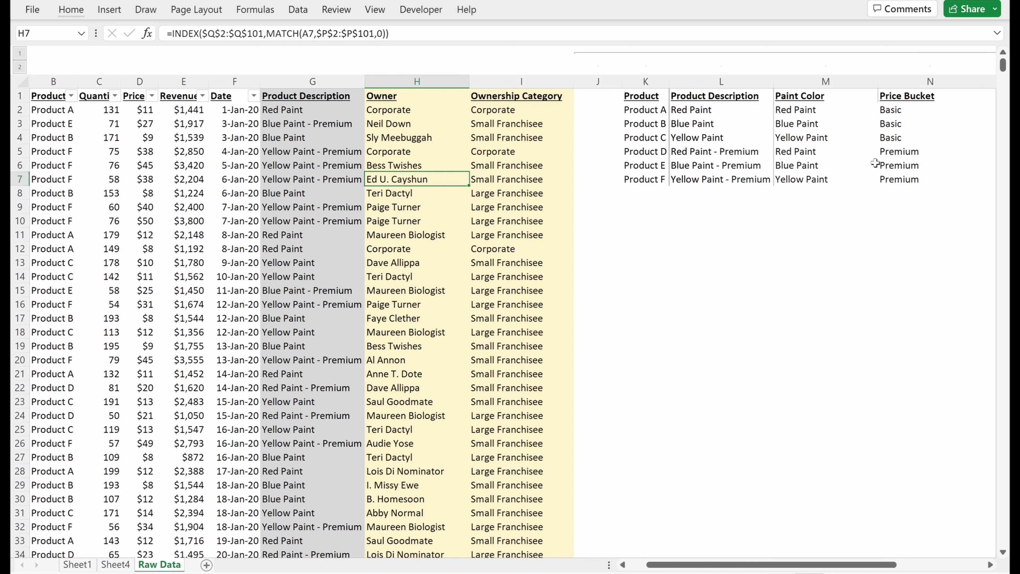
key("Left")
key("Up")
key("Up")
key("Up")
key("Up")
key("Up")
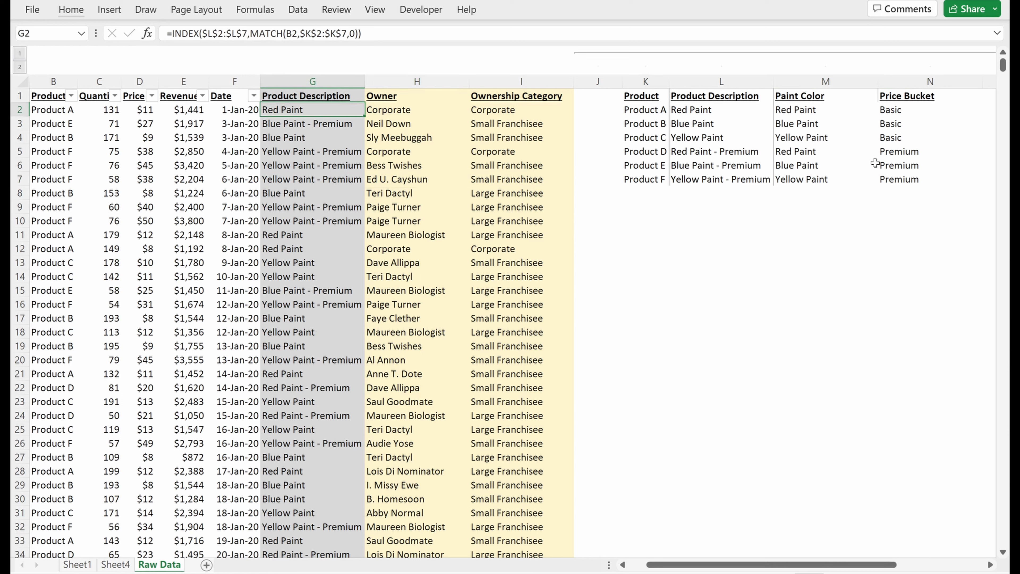
key("Right")
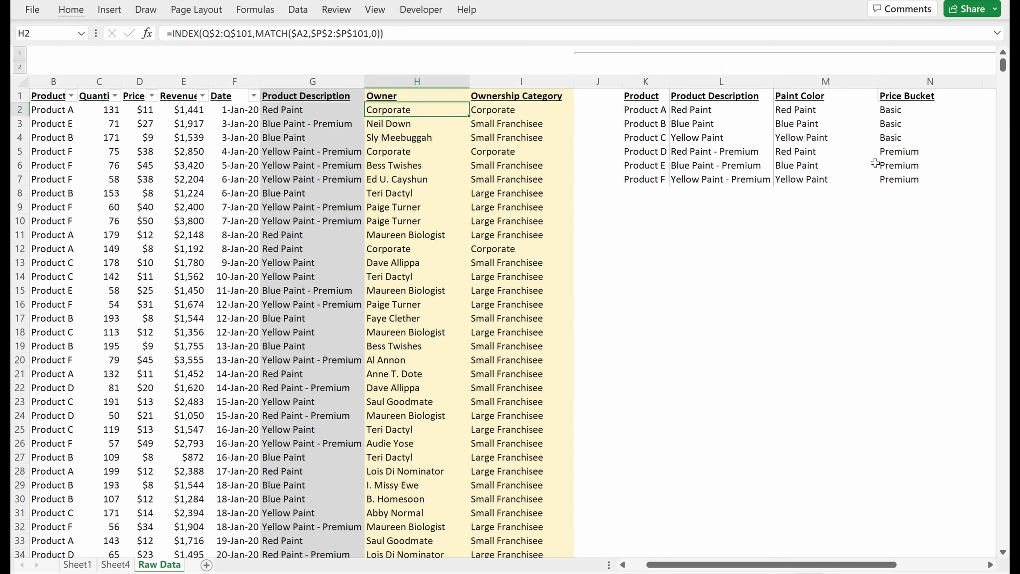
key("shift+Right")
key("ctrl+space")
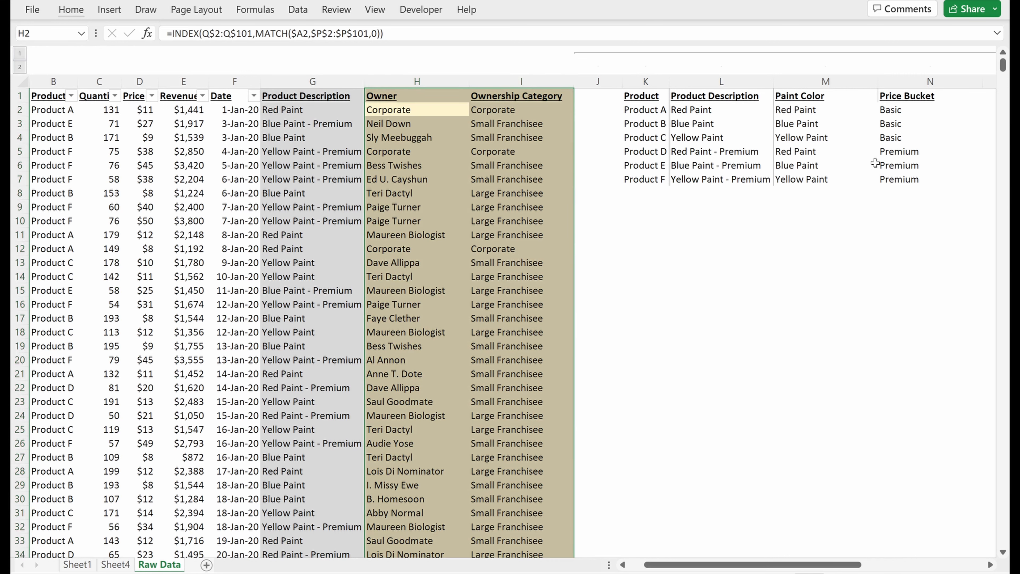
key("ctrl+shift+plus")
- Link the H1 header to the lookup table's Paint Color header in O1 and fill the link right to I1 for Price Bucket
key("Left")
key("Up")
key("Right")
type("=")
key("Right")
key("Right")
key("Right")
key("Right")
key("Right")
key("Right")
key("Right")
key("Return")
key("Up")
key("shift+Right")
key("ctrl+r")
- Start an INDEX formula in H2 that returns from the lookup table's Paint Color range, row-locked as O$2:O$7
key("Down")
type("=index(")
key("Right")
key("Right")
key("Right")
key("Right")
key("Right")
key("Right")
key("Right")
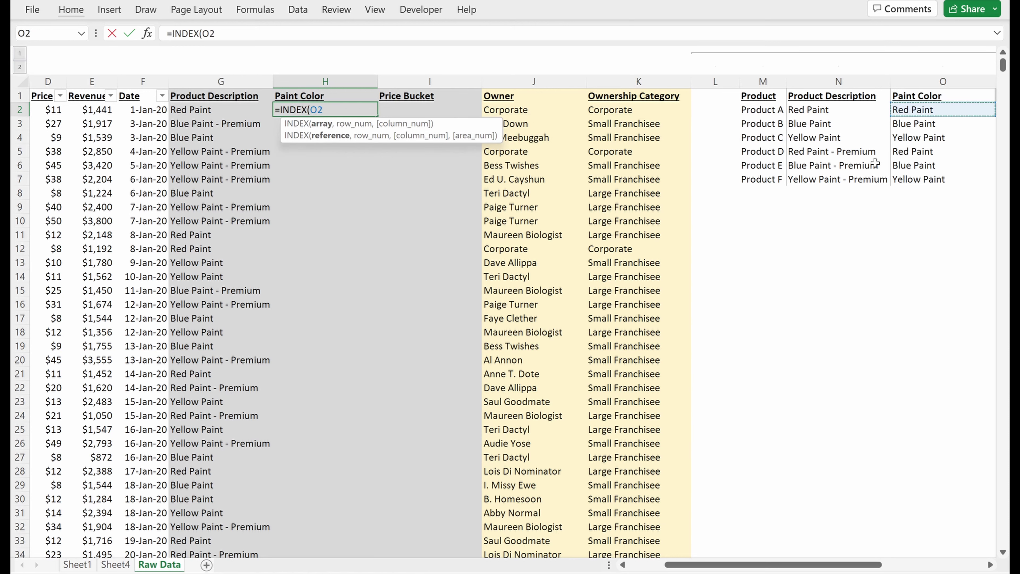
key("ctrl+shift+Down")
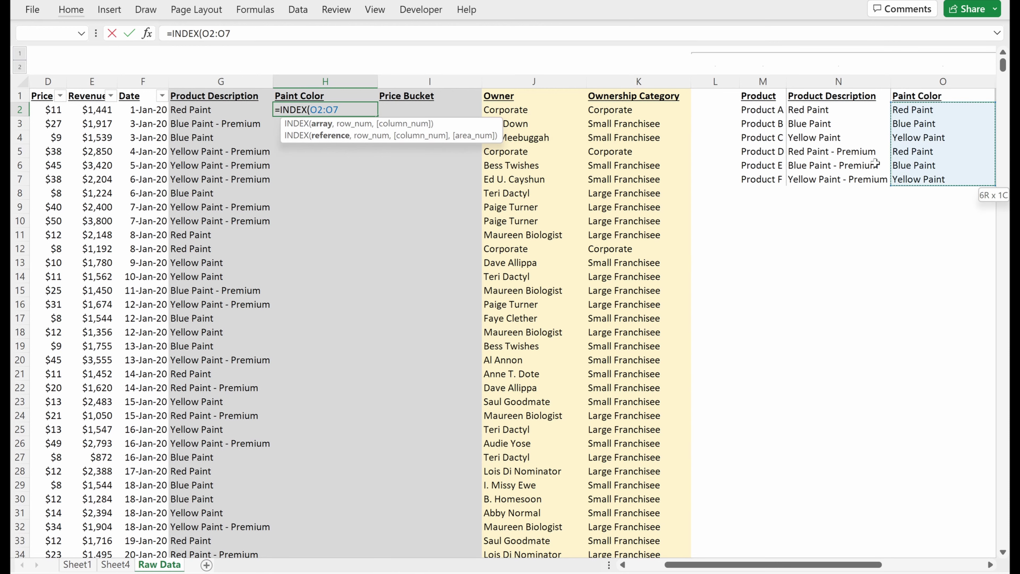
key("F4")
key("F4")
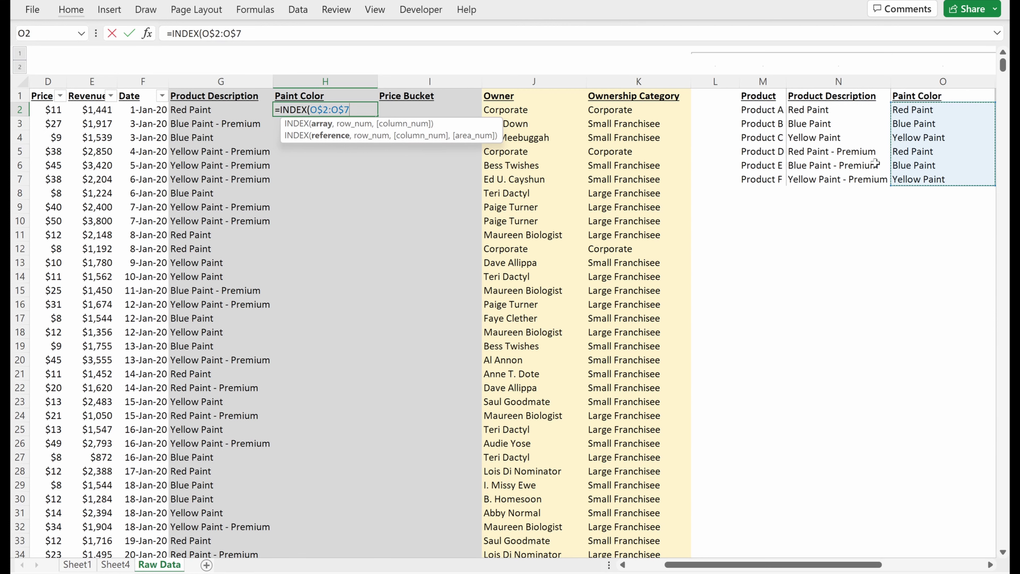
type(",")
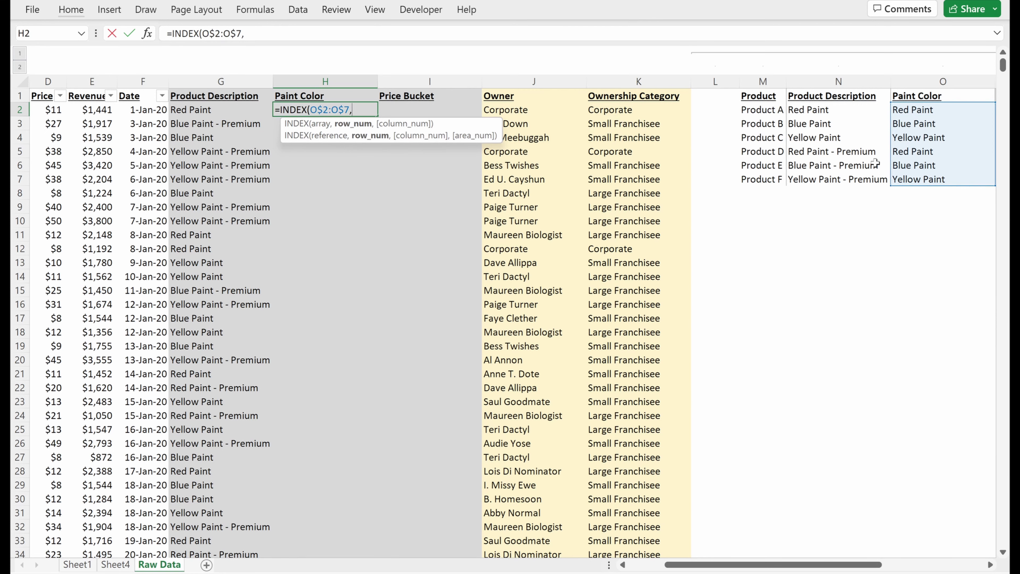
- Add a MATCH function as the row number, with the column-locked product cell $B2 as lookup value
type("mat")
key("Left")
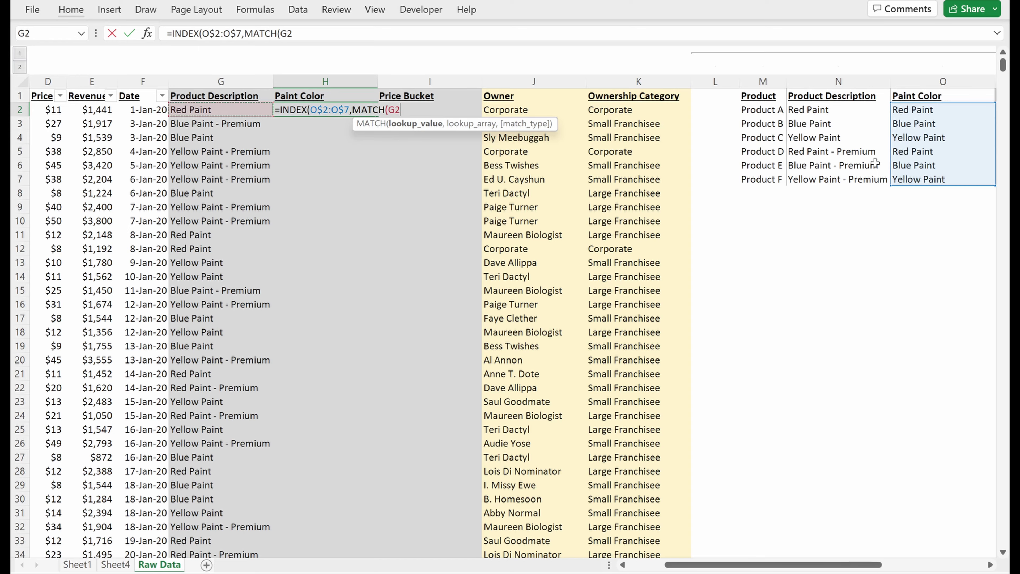
key("ctrl+Left")
key("Right")
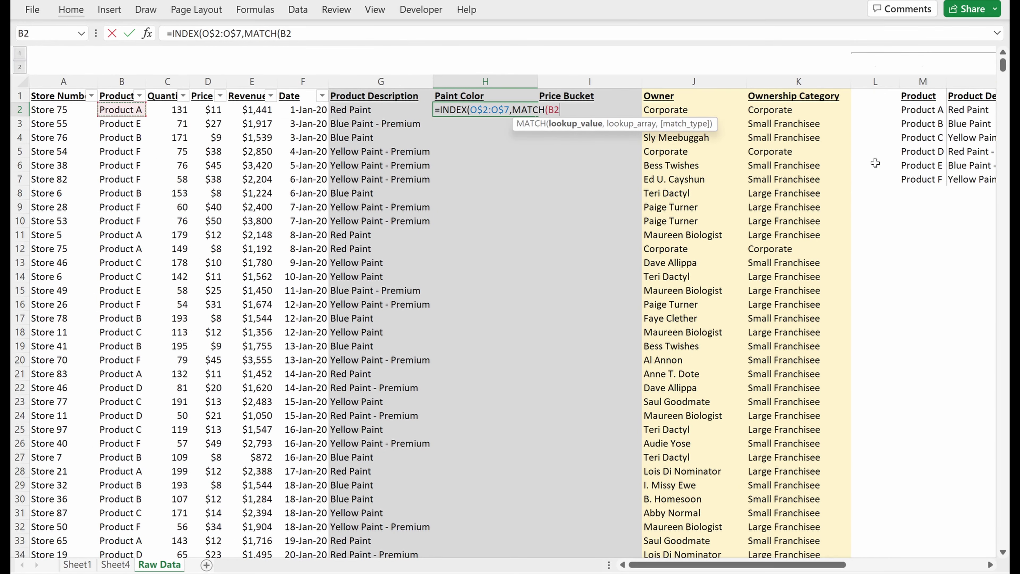
key("F4")
key("F4")
key("F4")
type(",")
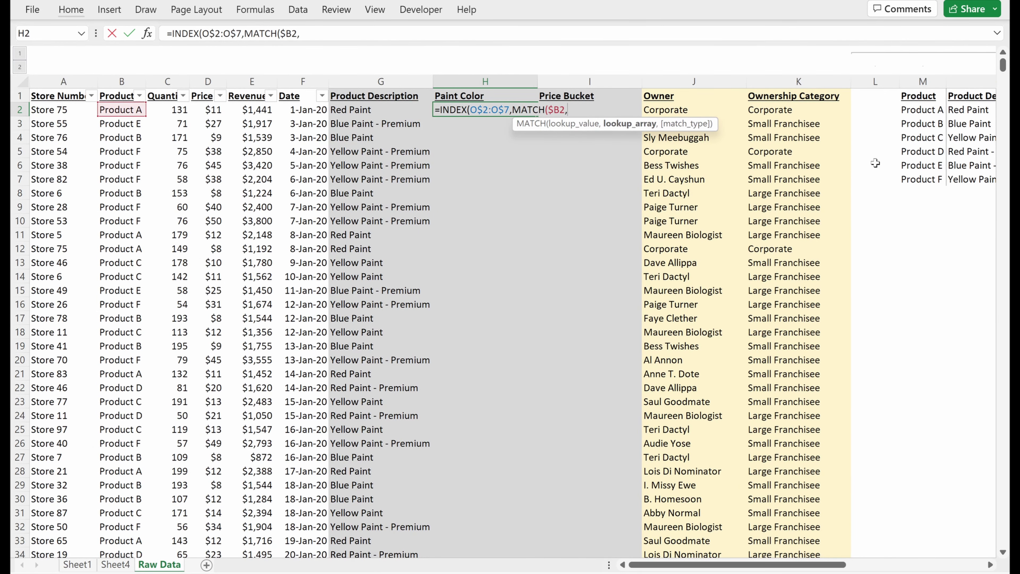
- Complete the MATCH with range $M$2:$M$7 and exact match 0, and fill the formula through the Paint Color and Price Bucket columns
key("ctrl+Right")
key("ctrl+Right")
key("ctrl+shift+Down")
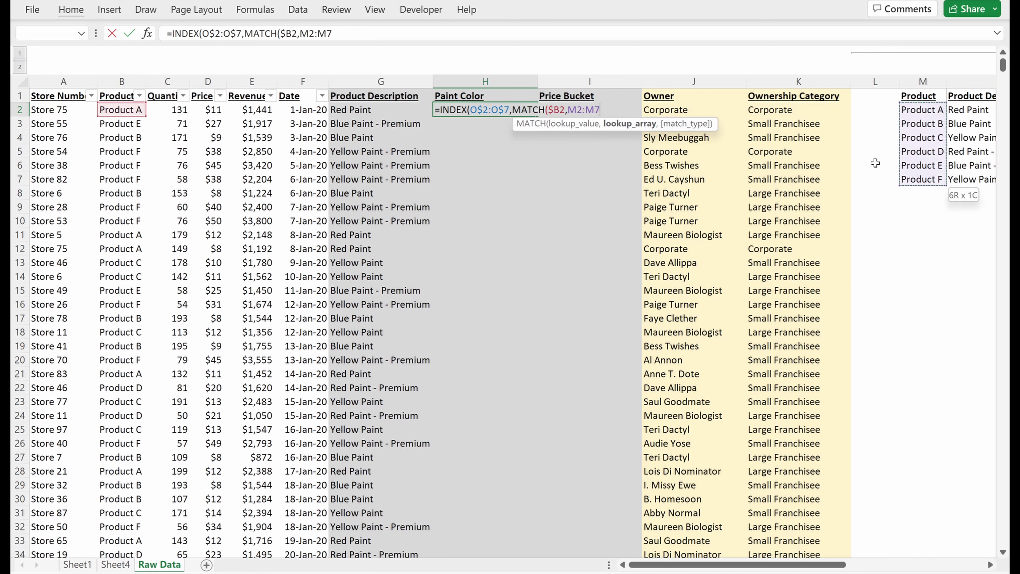
key("F4")
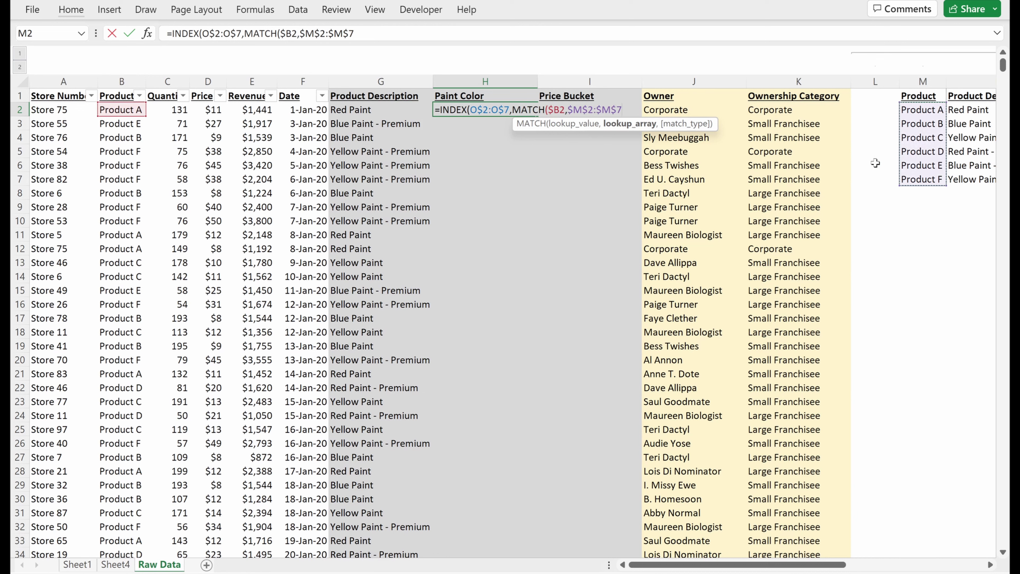
type(",0))")
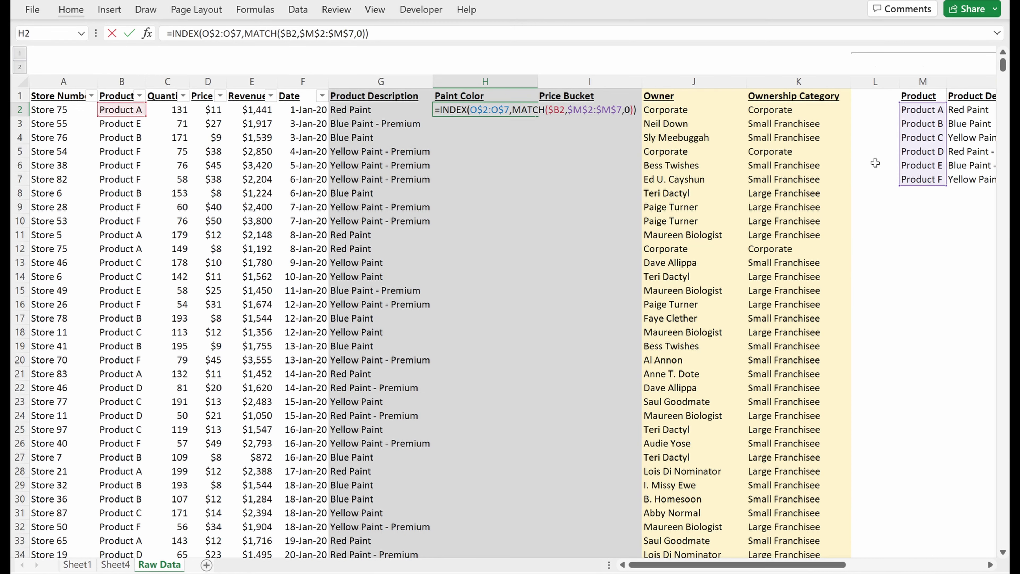
key("ctrl+Return")
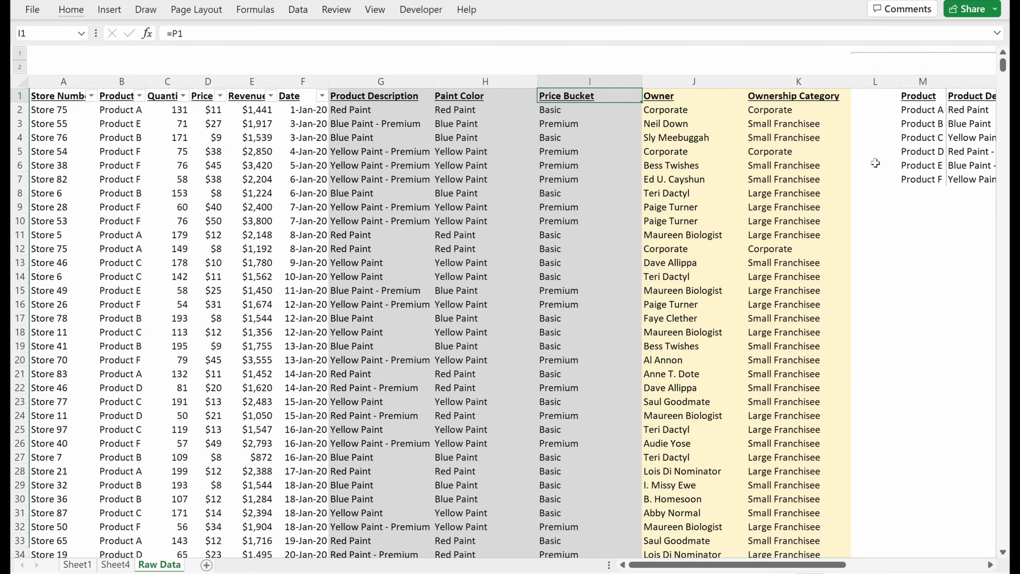
- Examine the Paint Color lookup formula in H2 against the product column and the product lookup table
key("Down")
key("Left")
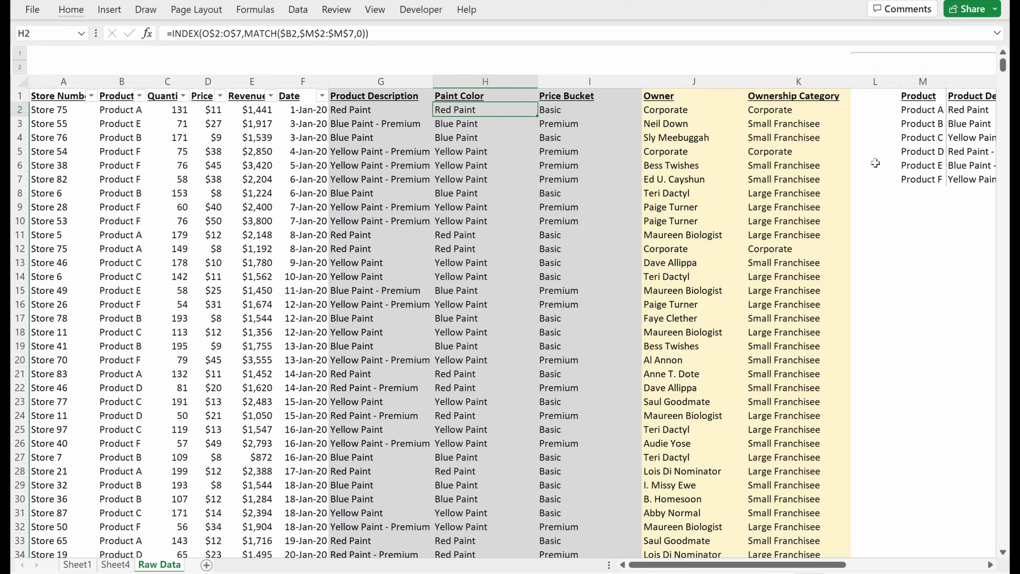
key("Right")
key("Right")
key("Right")
key("Right")
key("Right")
key("Right")
key("Right")
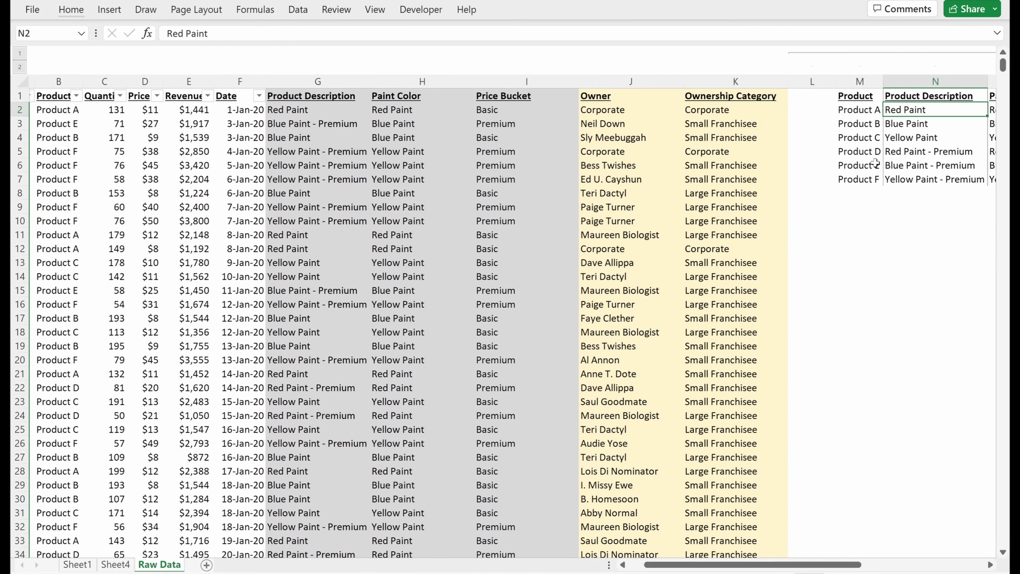
key("Left")
key("Home")
key("Right")
key("ctrl+Right")
key("ctrl+Right")
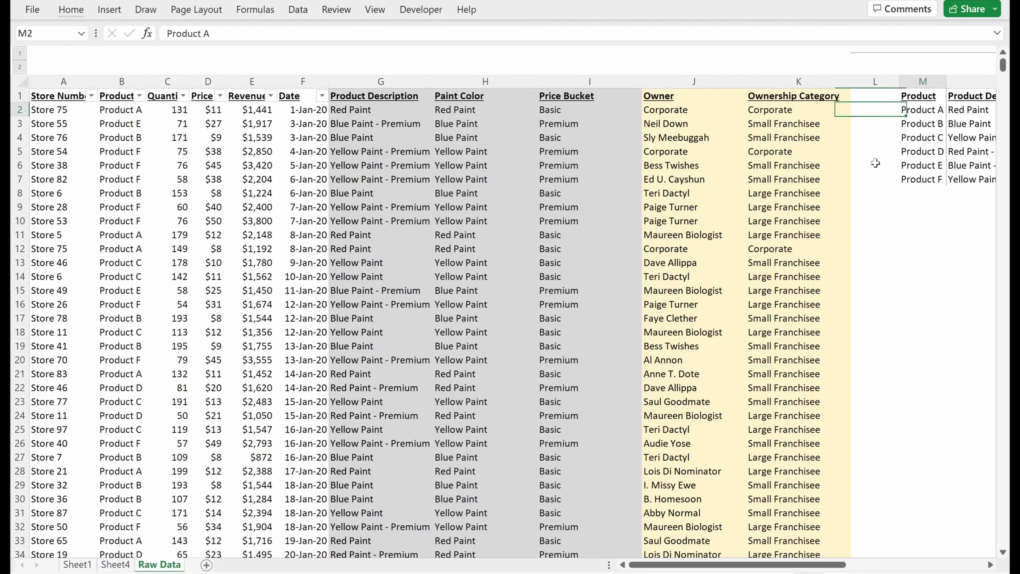
- Check the looked-up Paint Color and Price Bucket entries against the product data in rows 4 and 9
key("Left")
key("Left")
key("Left")
key("Left")
key("Left")
key("Down")
key("Down")
key("Right")
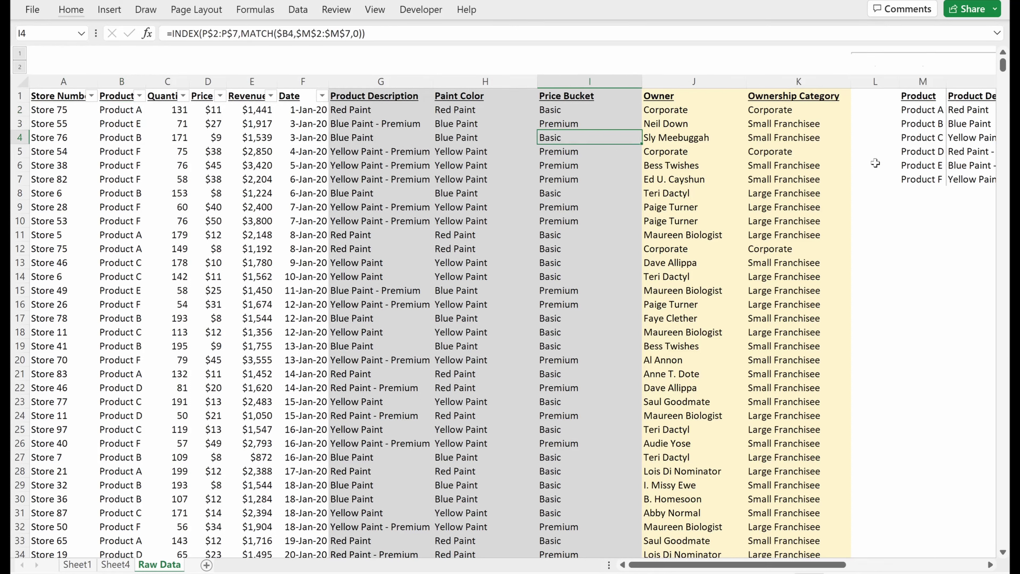
key("ctrl+shift+Left")
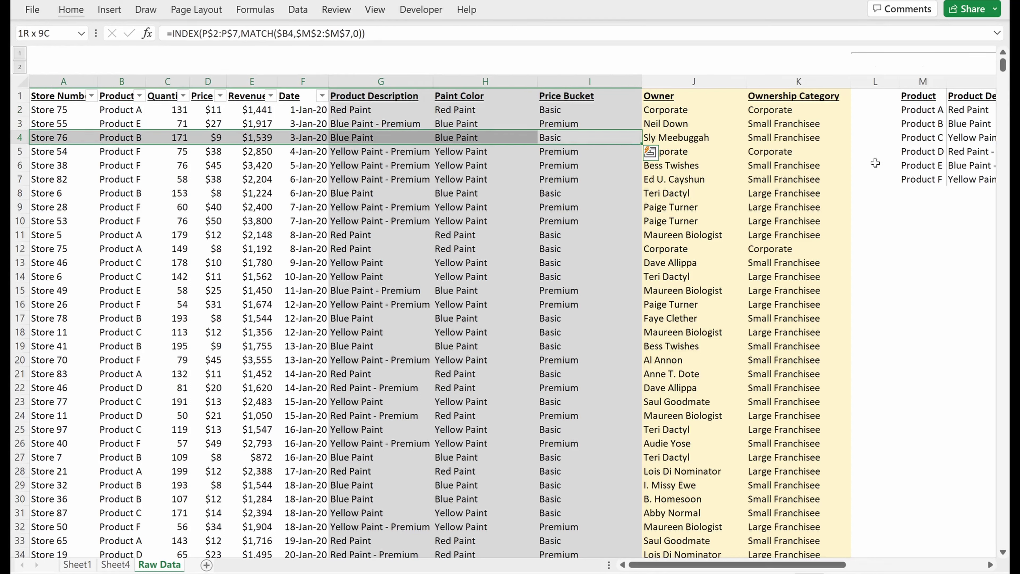
key("Down")
key("Down")
key("Down")
key("Down")
key("ctrl+shift+Left")
key("Down")
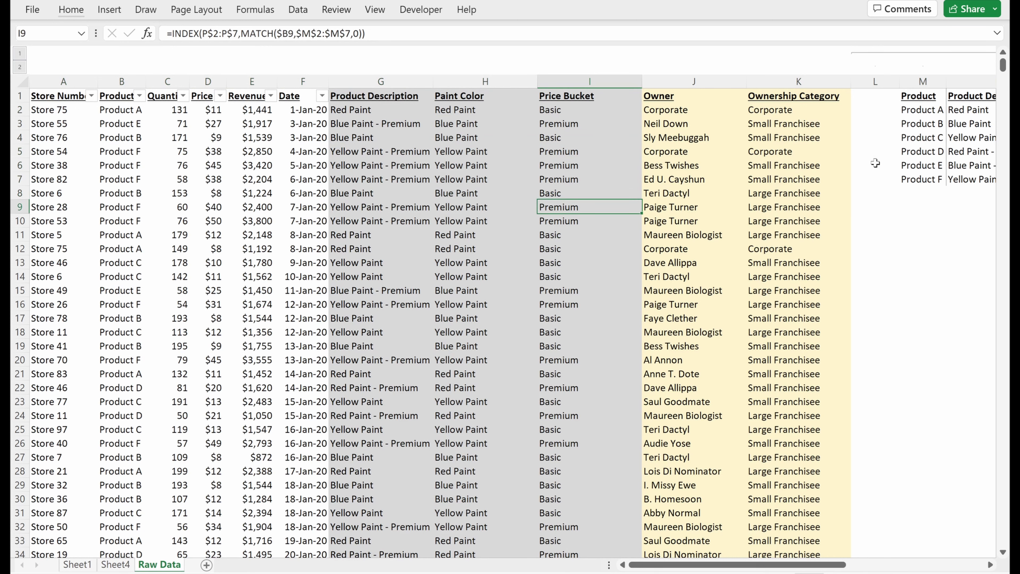
key("ctrl+shift+Left")
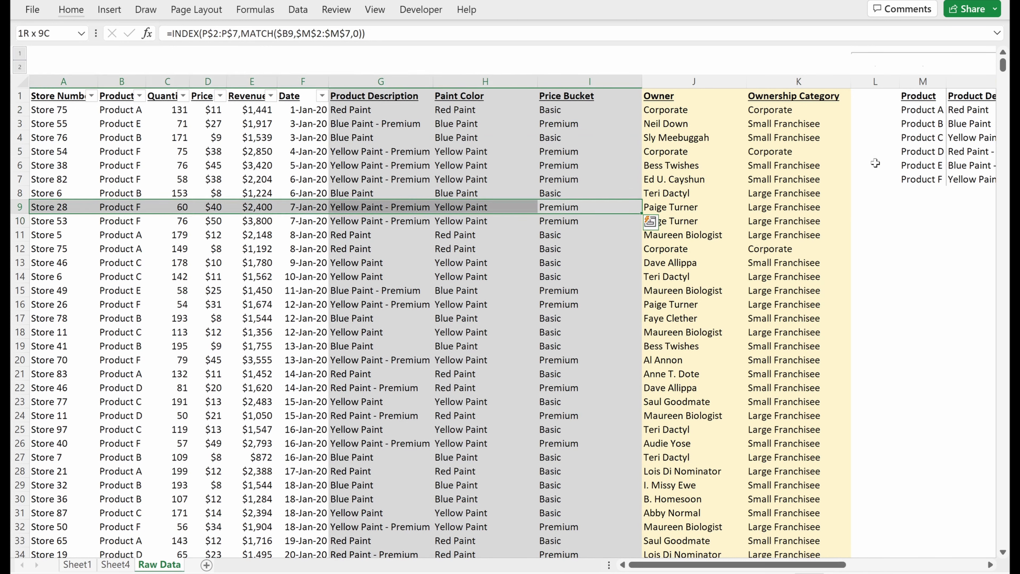
key("ctrl+Up")
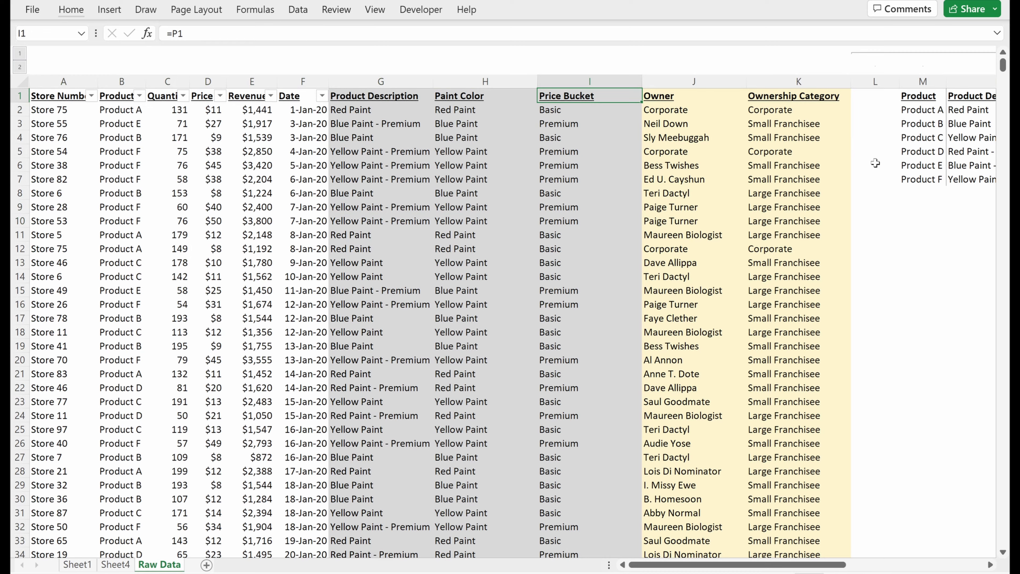
- Refresh the revenue PivotTable on Sheet4 so its field list picks up the new columns
key("ctrl+Page_Up")
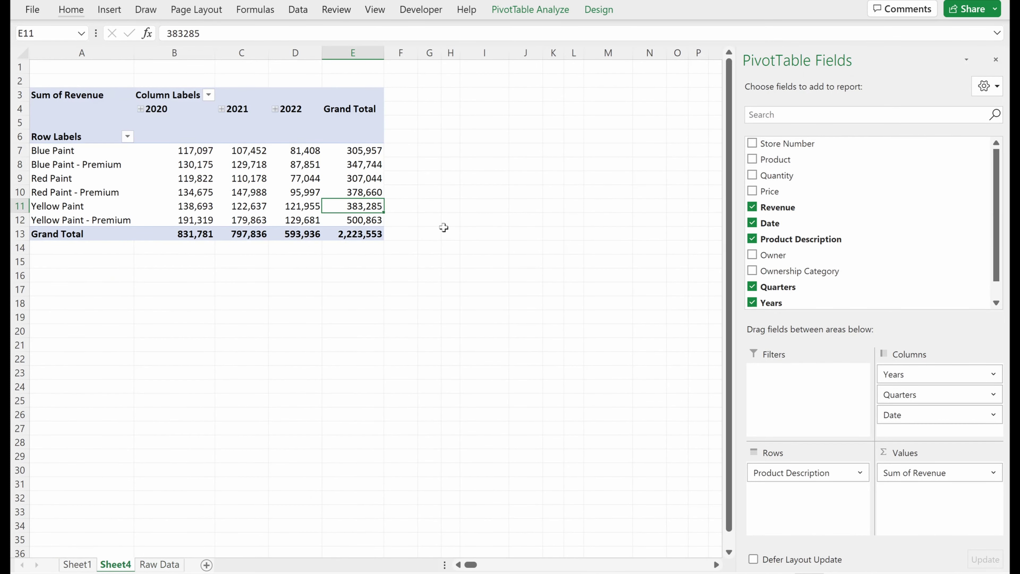
left_click(355, 174)
right_click(355, 174)
key("Escape")
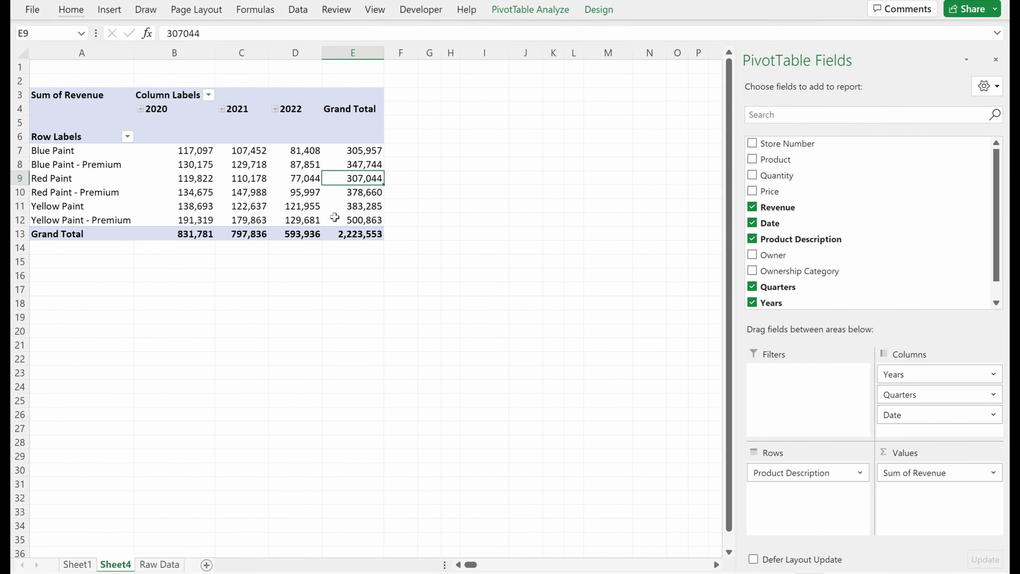
right_click(360, 168)
left_click(415, 272)
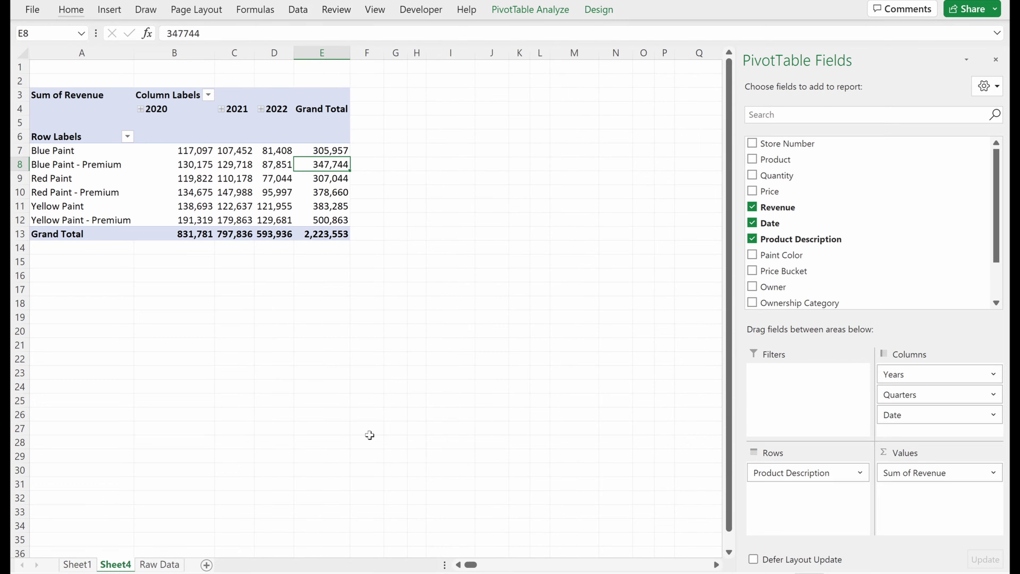
- Review the Paint Color and Price Bucket columns on the Raw Data sheet and return to the PivotTable on Sheet4
left_click(160, 564)
left_click_drag(465, 96, 617, 407)
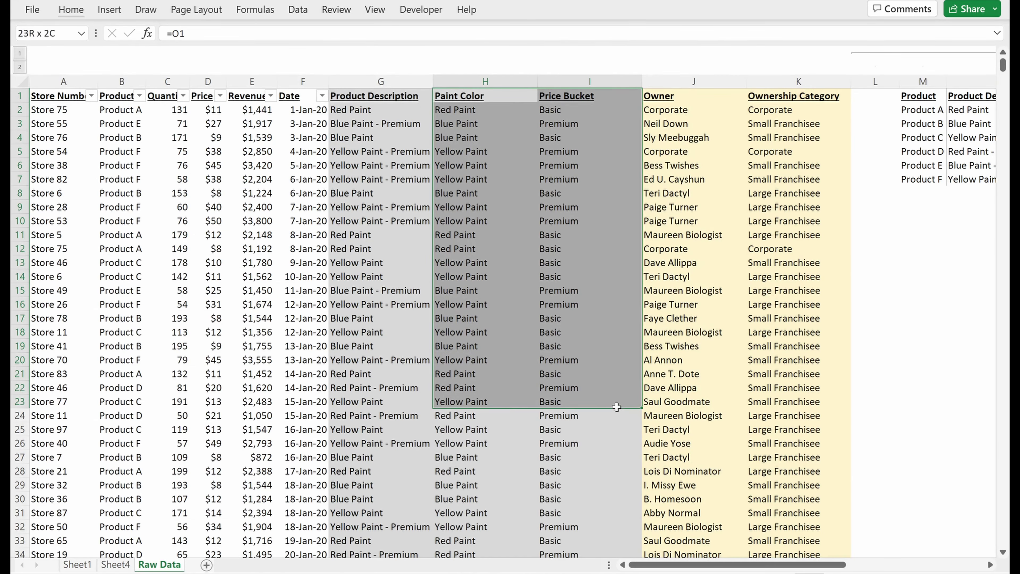
left_click(517, 322)
left_click(115, 564)
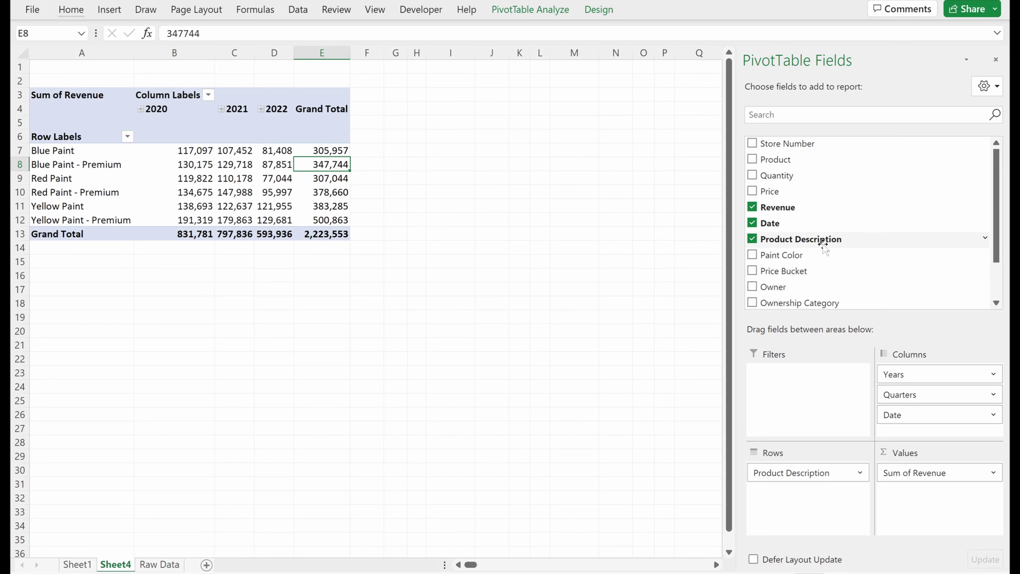
- Replace Product Description with Paint Color as the PivotTable's row field
left_click(860, 474)
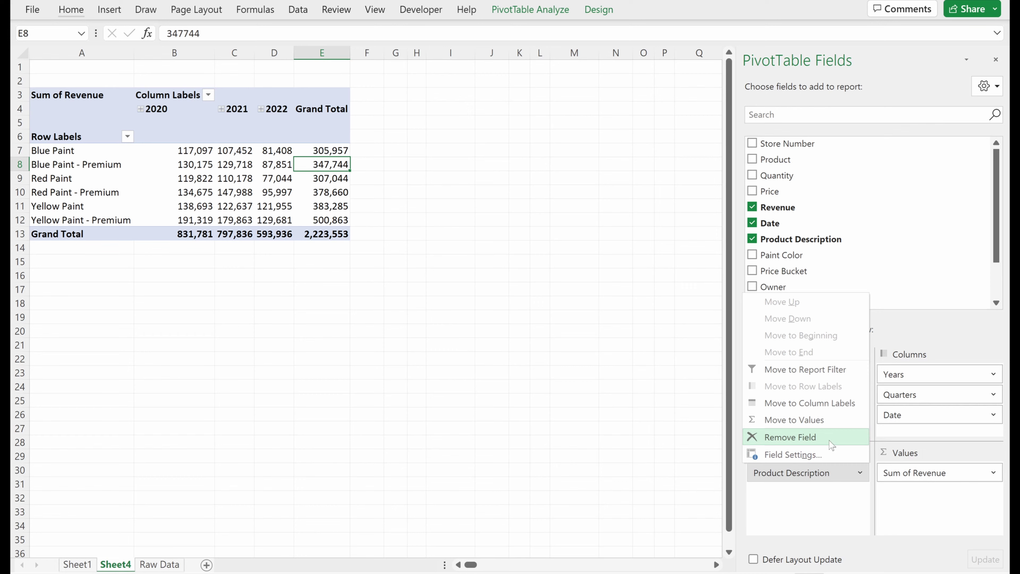
left_click(831, 444)
left_click_drag(787, 255, 822, 497)
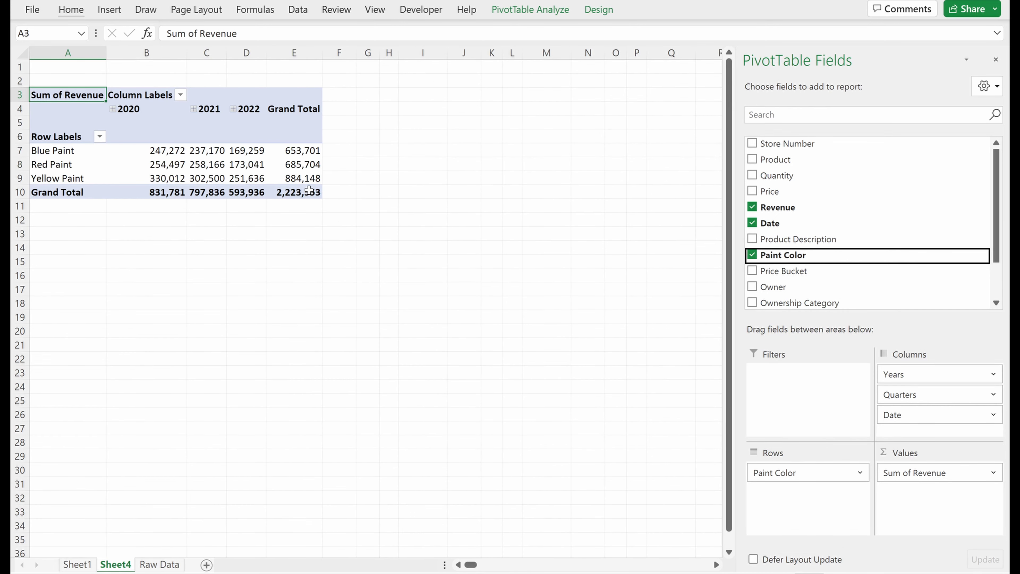
- Copy the whole Paint Color revenue PivotTable and paste the duplicate at cell A15
left_click_drag(318, 194, 57, 96)
left_click(86, 261)
key("ctrl+v")
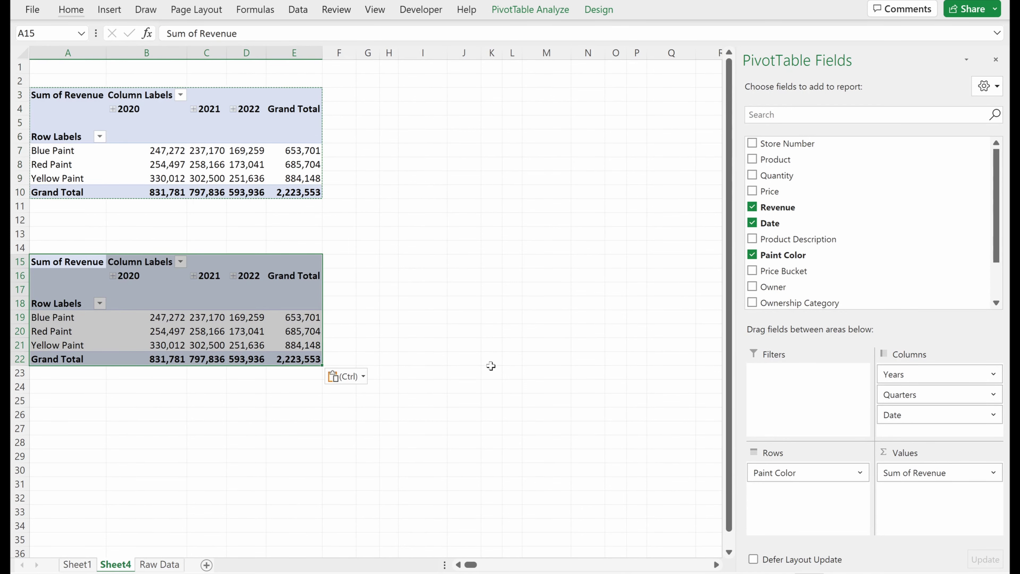
- Replace Paint Color with Price Bucket as the row field of the PivotTable at A15
left_click(216, 335)
left_click(859, 473)
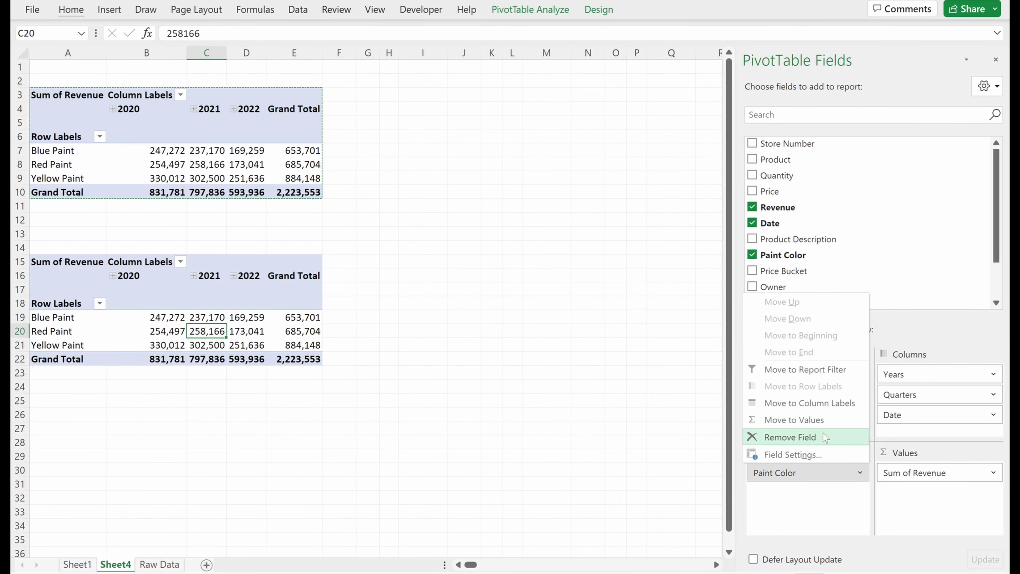
left_click(821, 433)
left_click_drag(783, 271, 828, 494)
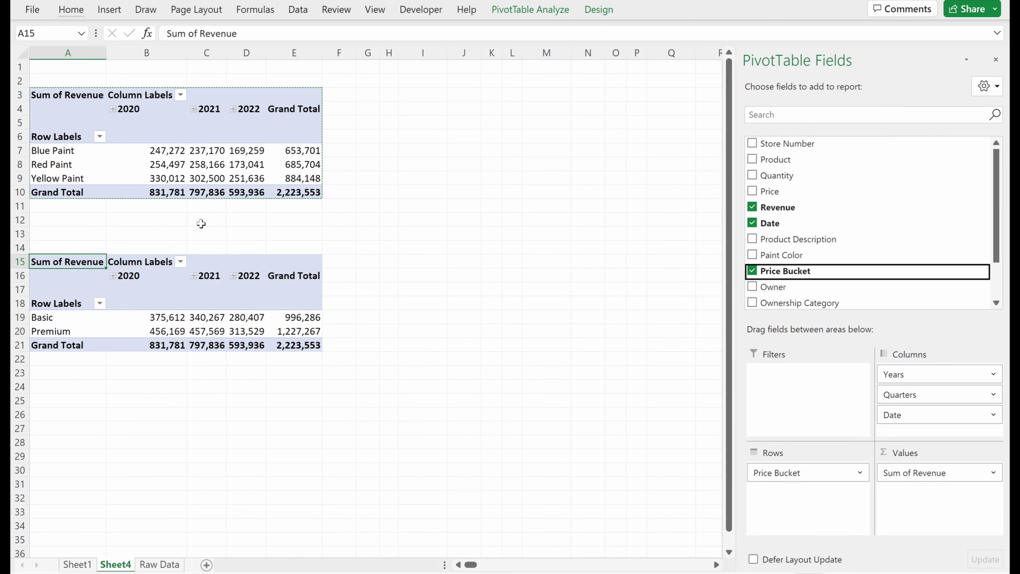
- Compare the 2020 to 2022 revenue trends of the paint colors and of the Basic and Premium price buckets
left_click(177, 150)
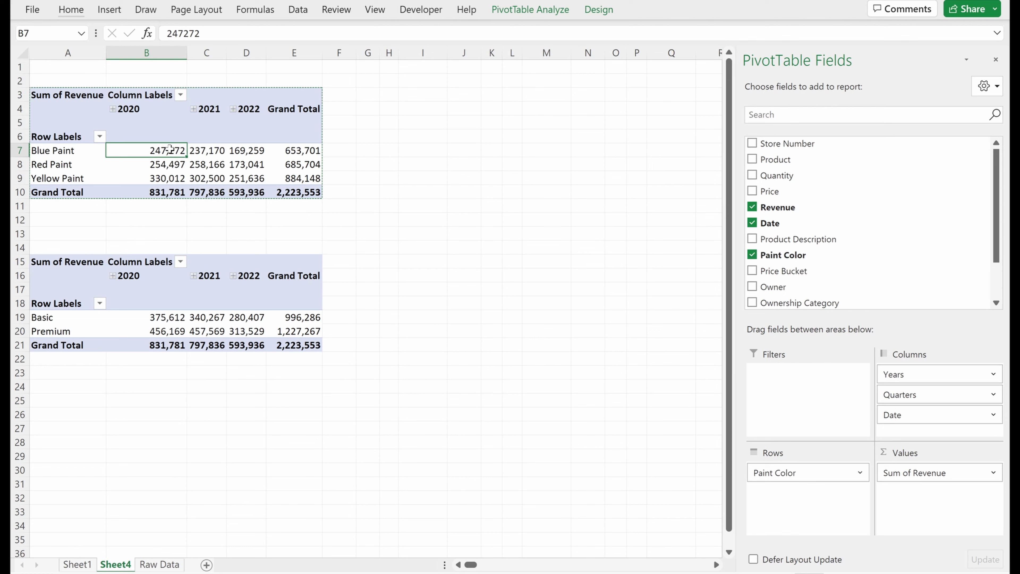
left_click_drag(161, 151, 233, 151)
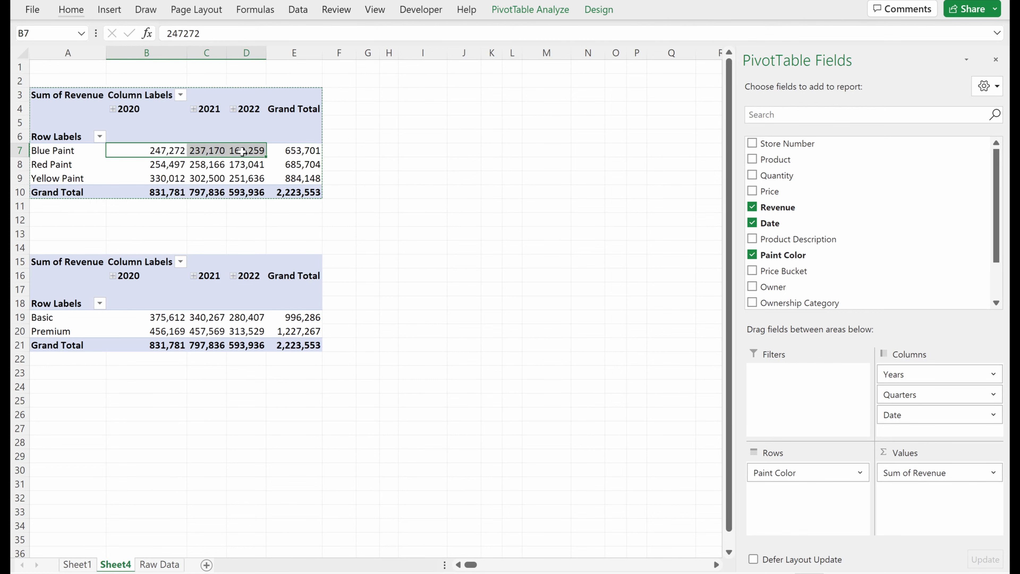
mouse_move(167, 164)
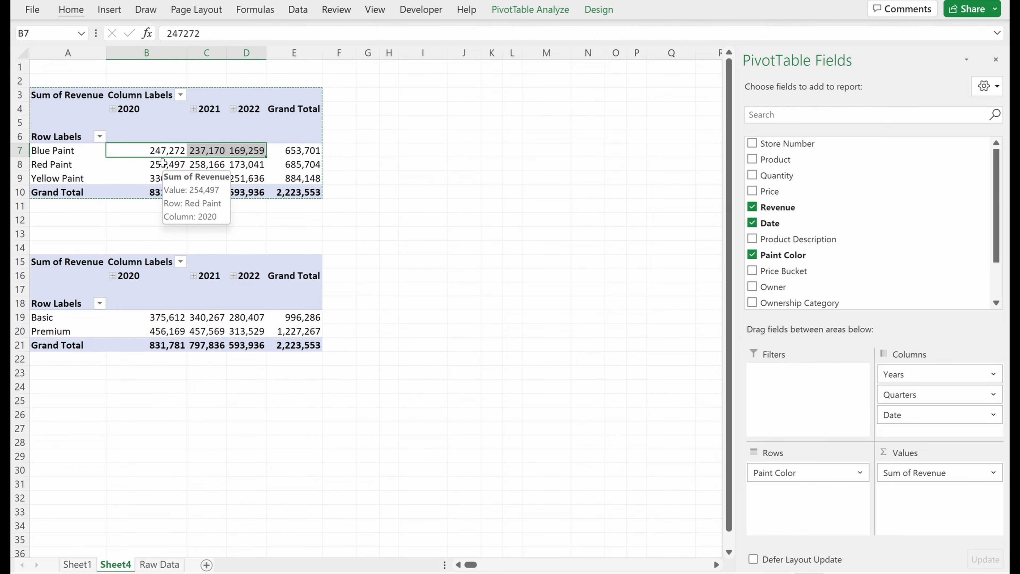
left_click(332, 165)
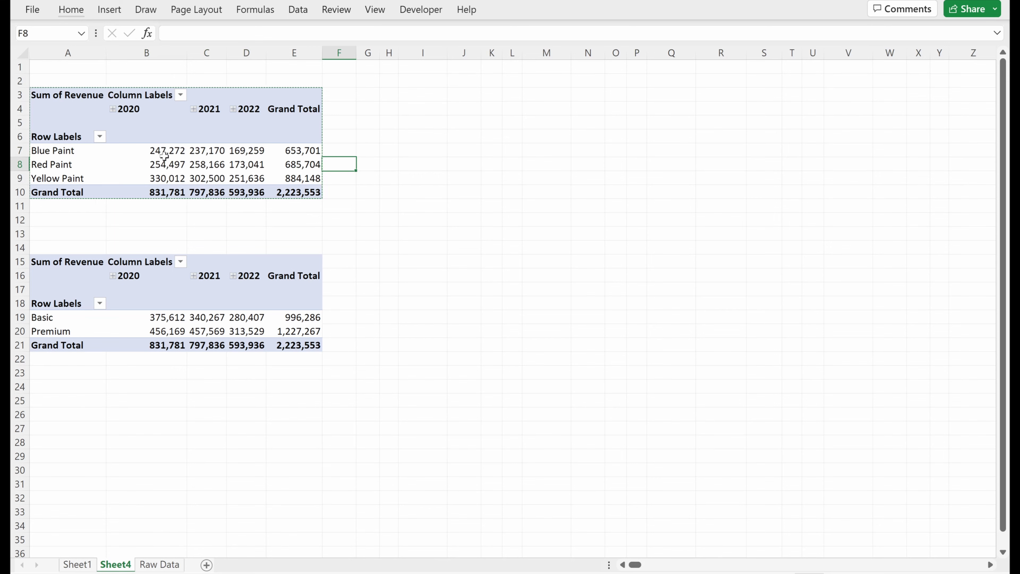
left_click_drag(164, 152, 234, 152)
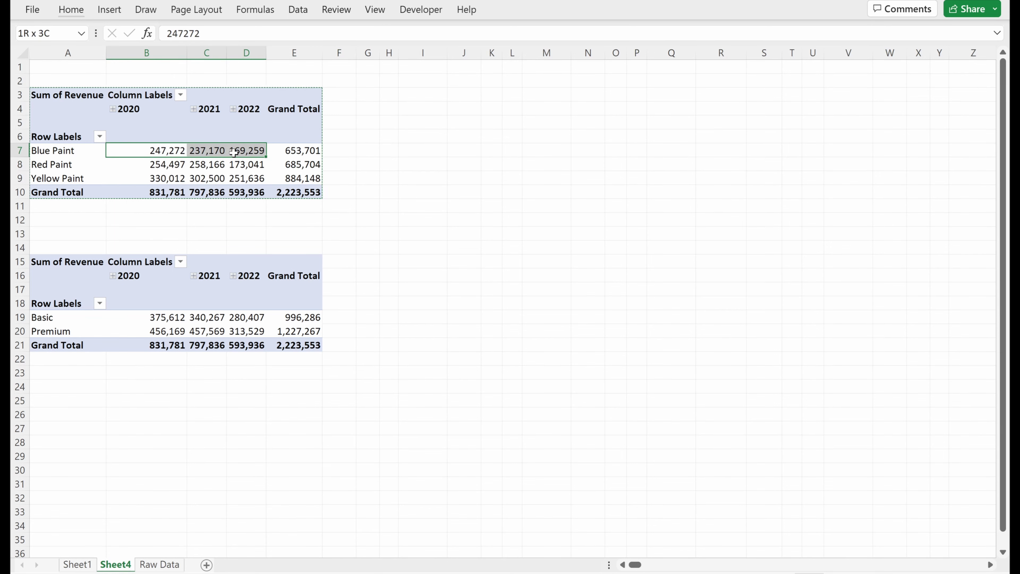
left_click_drag(164, 165, 238, 165)
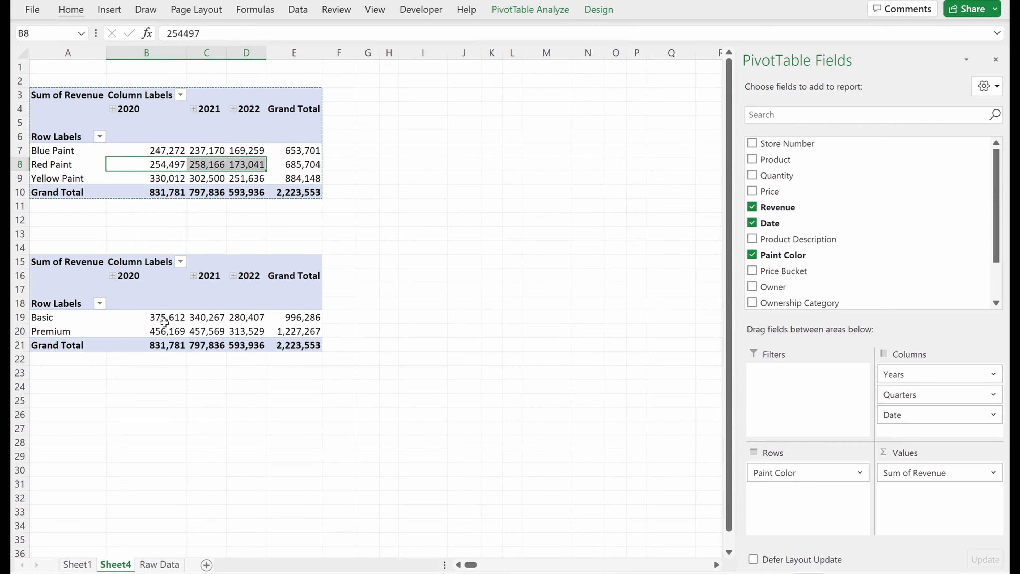
mouse_move(166, 320)
left_click_drag(166, 320, 238, 320)
left_click_drag(175, 332, 253, 332)
left_click_drag(85, 151, 236, 162)
left_click(238, 156)
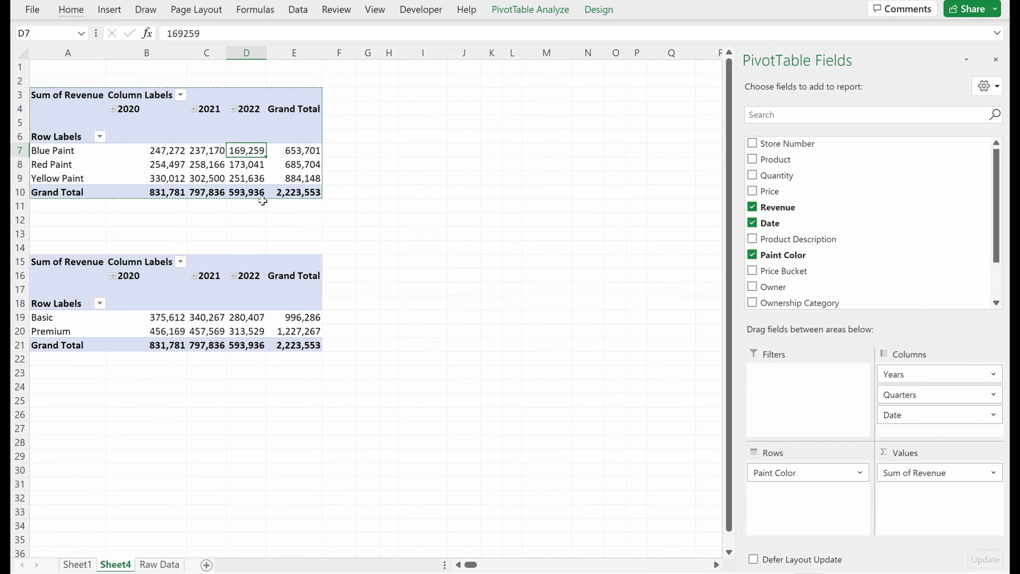
- Copy the Price Bucket PivotTable and paste the duplicate at cell A24
left_click_drag(292, 336, 44, 259)
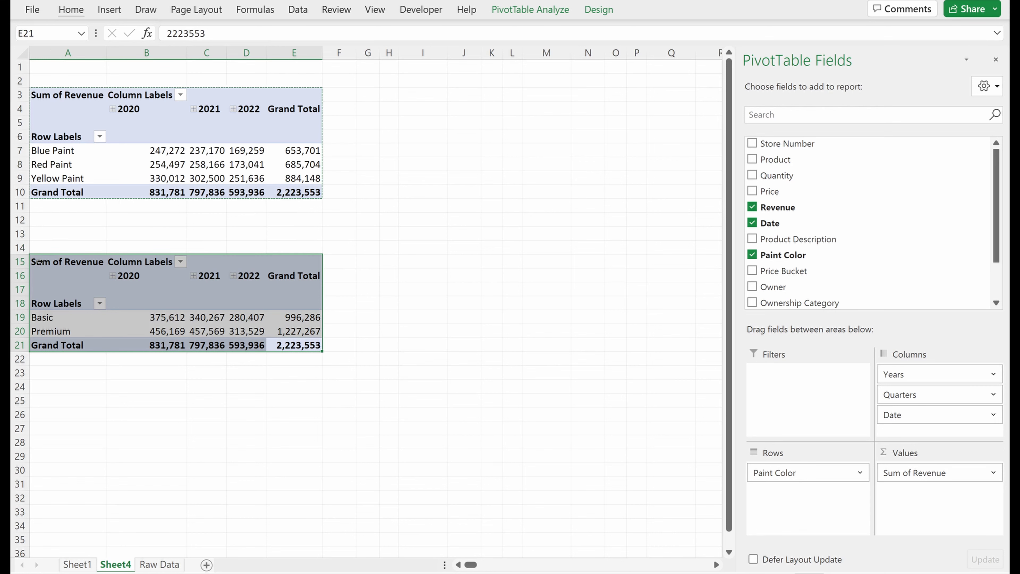
left_click(55, 384)
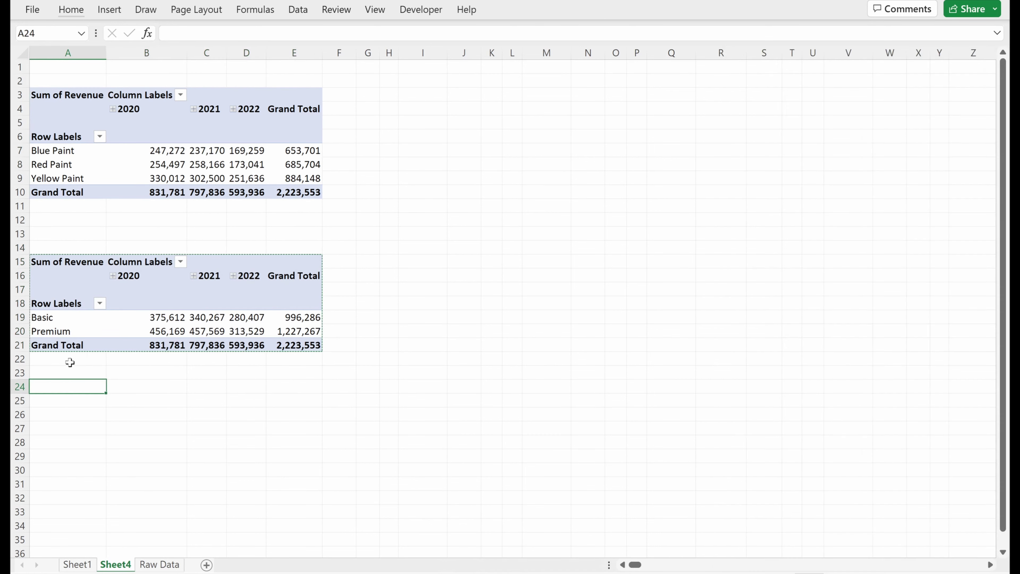
key("ctrl+v")
- Add Ownership Category as the outer row field above Price Bucket in the PivotTable at A24
left_click(198, 460)
scroll(823, 257, "down", 2)
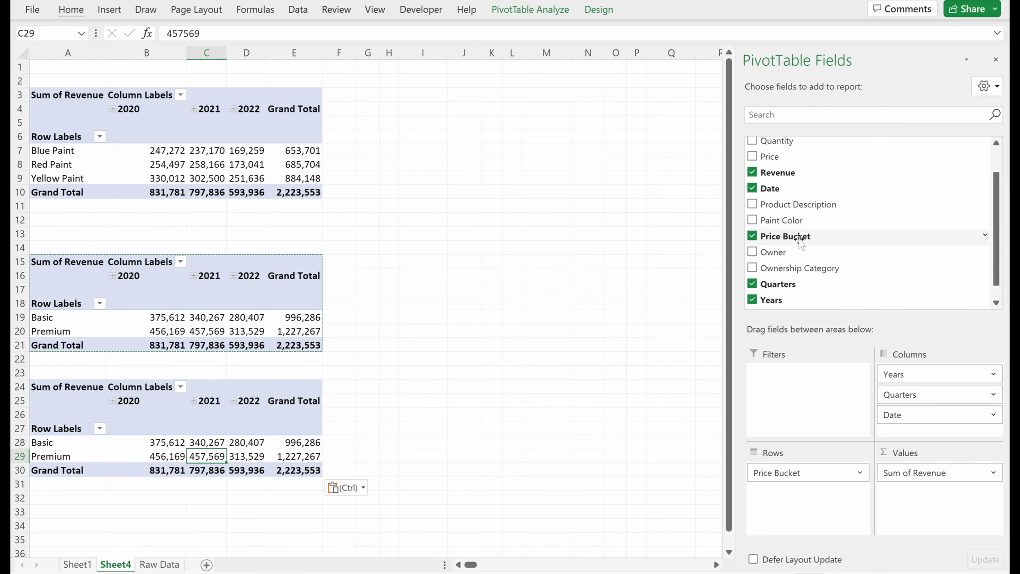
left_click_drag(816, 268, 841, 482)
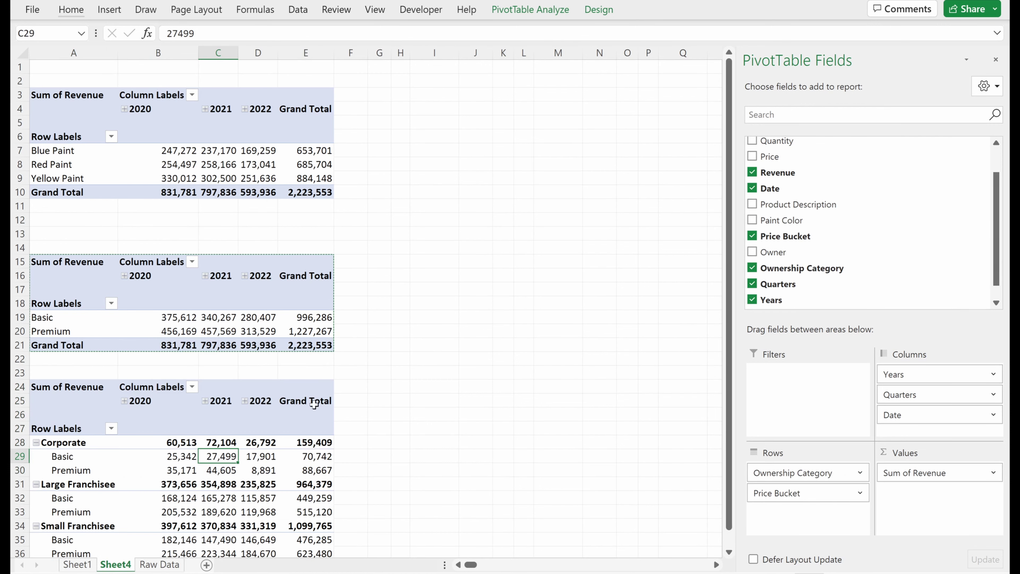
scroll(304, 342, "down", 3)
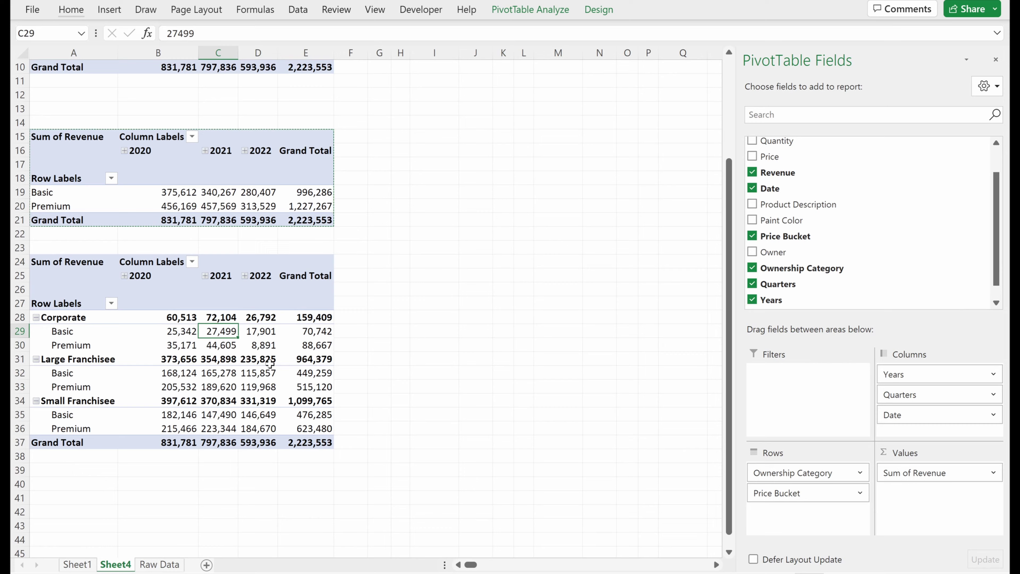
scroll(216, 343, "down", 1)
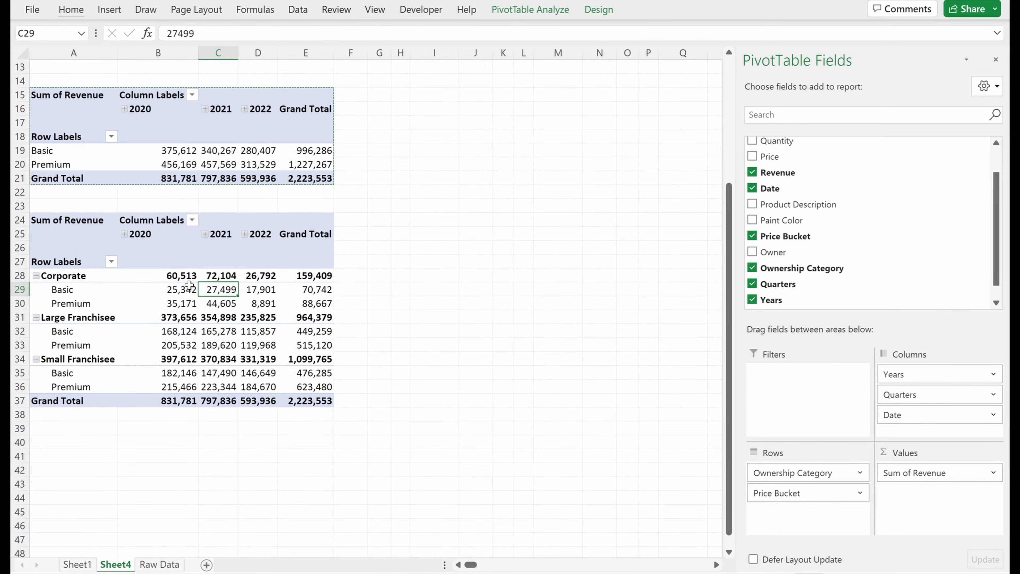
- Show all subtotals at the bottom of each group in the ownership category PivotTable
left_click_drag(184, 289, 274, 290)
left_click_drag(182, 306, 271, 307)
left_click_drag(185, 334, 253, 338)
left_click(269, 329)
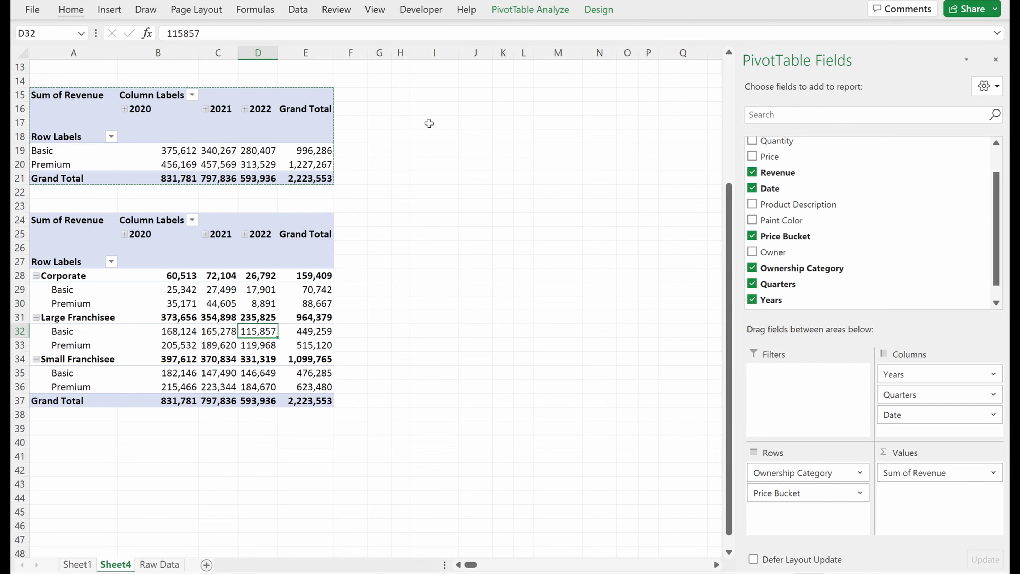
left_click(598, 9)
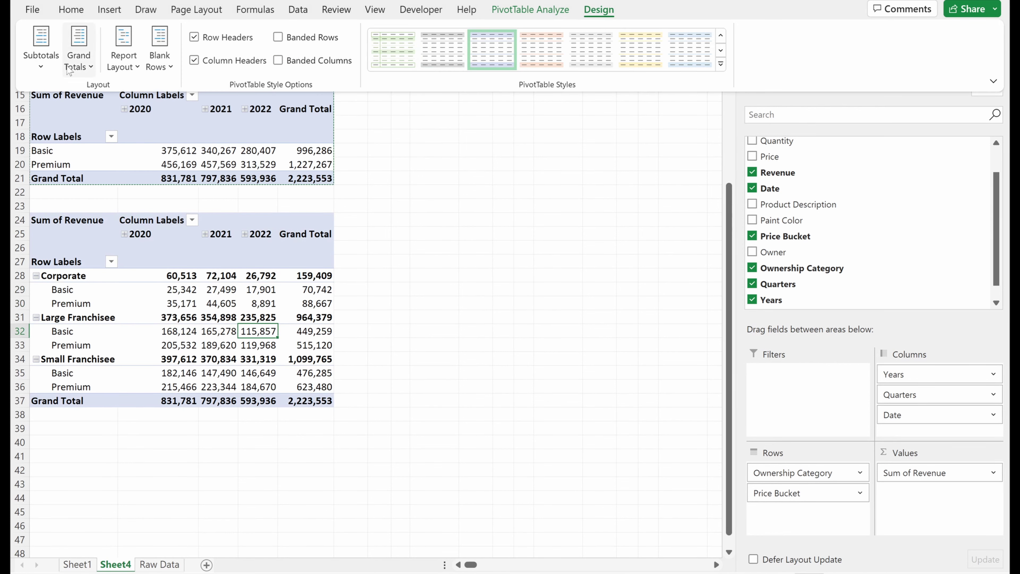
left_click(40, 52)
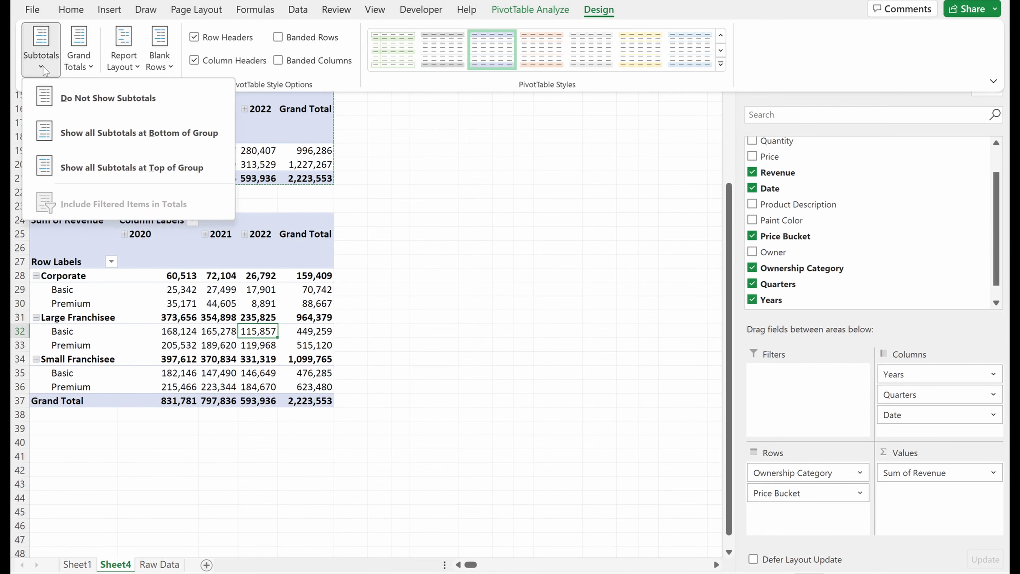
left_click(186, 137)
left_click(226, 297)
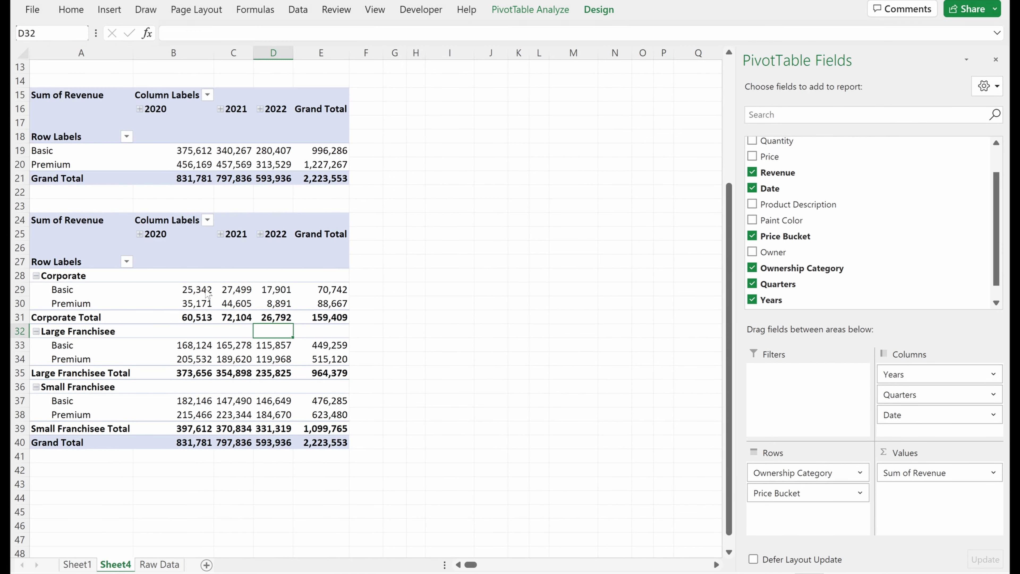
- Insert a blank line after each ownership category group in the PivotTable at A24
left_click(219, 302)
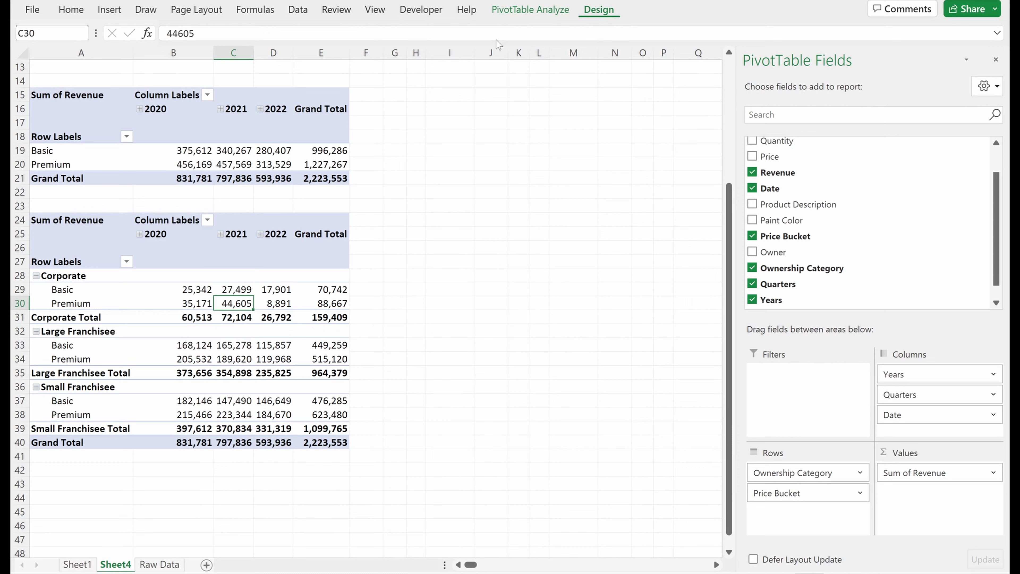
left_click(599, 9)
left_click(169, 66)
left_click(245, 98)
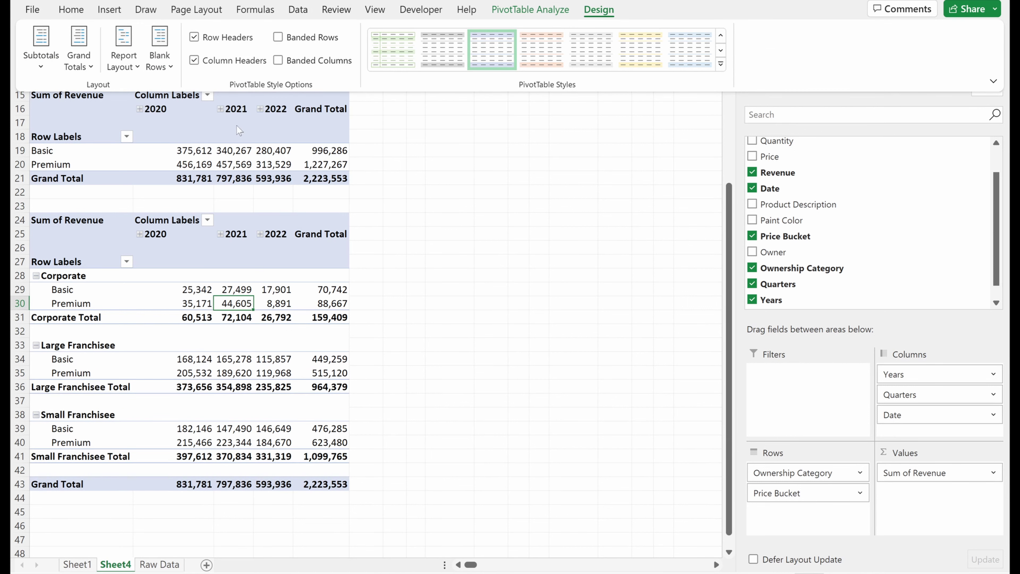
- Examine the yearly Basic and Premium revenue of the Corporate stores against that of the Small Franchisee group
left_click_drag(195, 290, 300, 306)
left_click(284, 298)
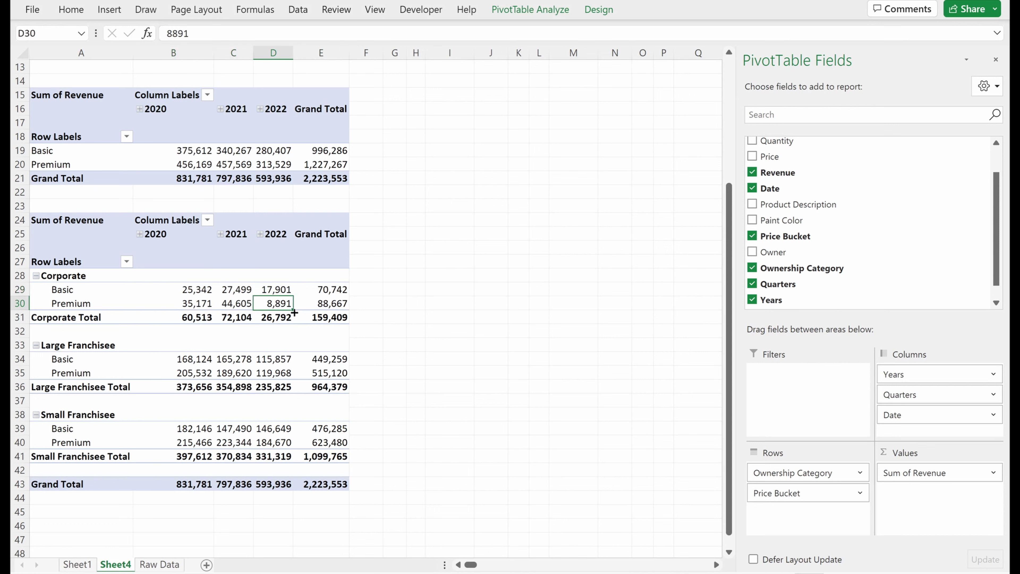
mouse_move(197, 306)
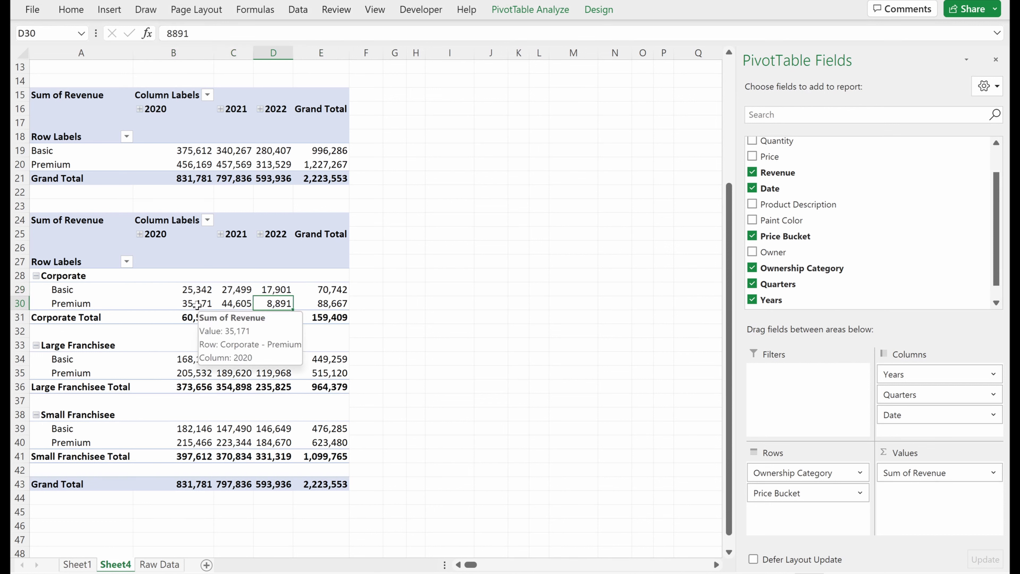
left_click_drag(196, 304, 254, 307)
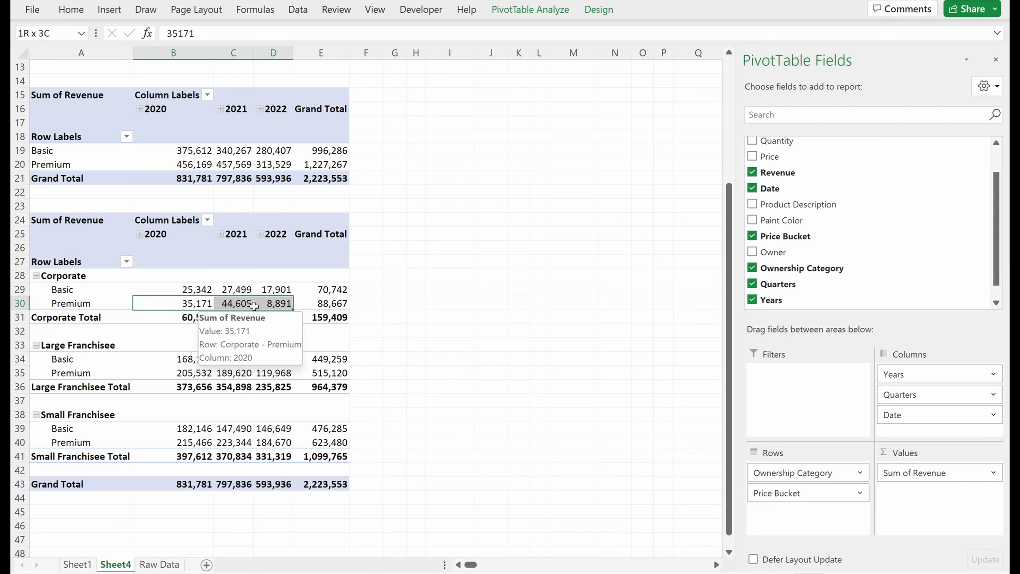
left_click_drag(205, 290, 287, 294)
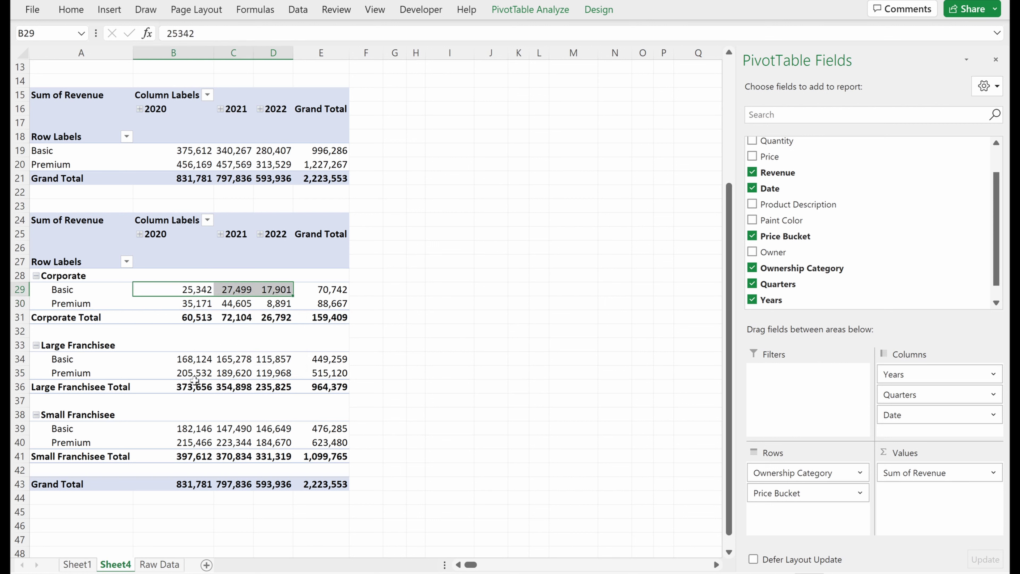
left_click_drag(198, 445, 266, 444)
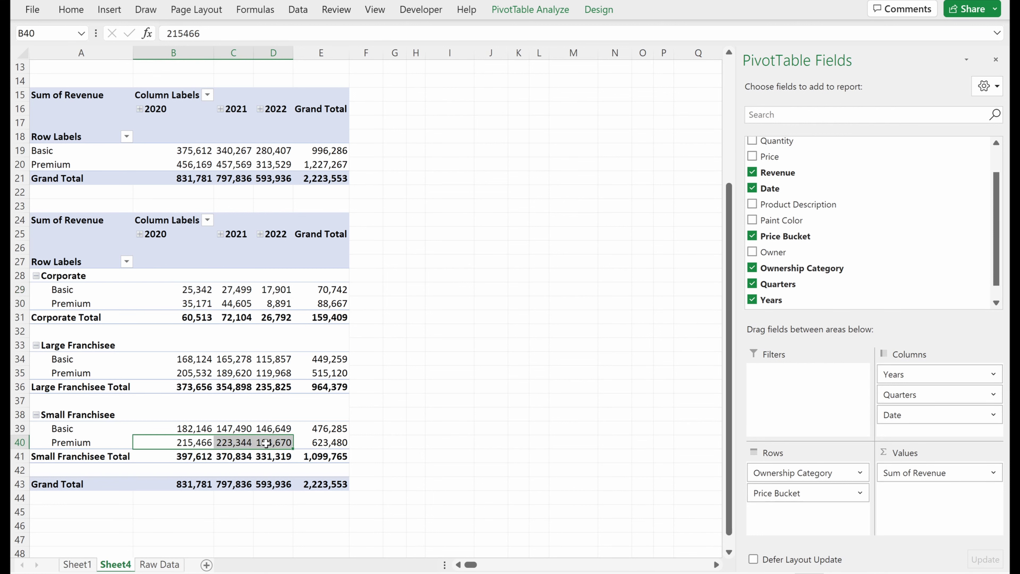
left_click(266, 442)
- Copy the ownership category PivotTable and paste the duplicate at cell A46
scroll(266, 443, "down", 1)
left_click_drag(334, 442, 65, 178)
key("ctrl+c")
scroll(82, 401, "down", 2)
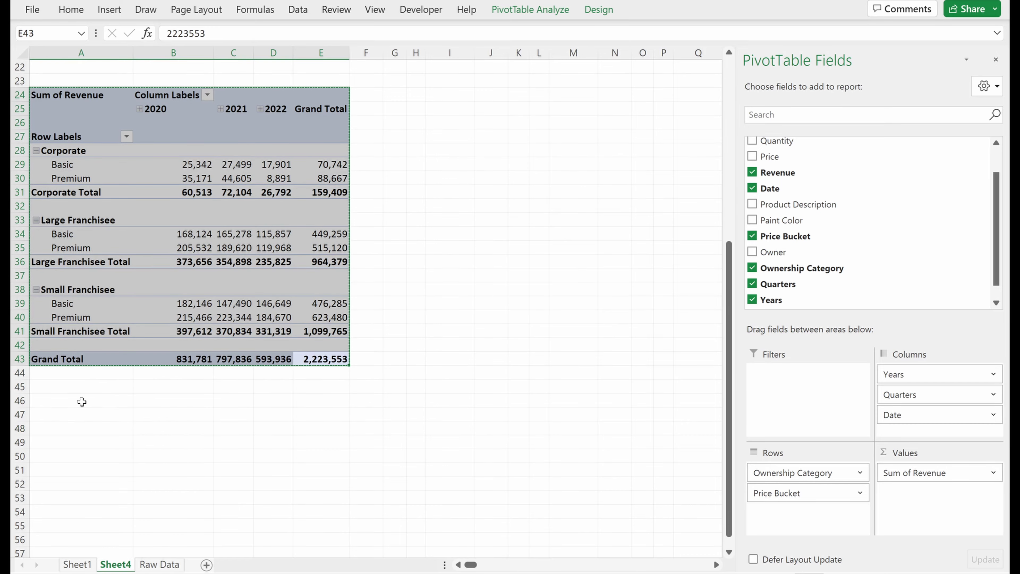
left_click(81, 401)
key("ctrl+v")
- Remove Ownership Category from the rows of the PivotTable at A46 and add Product Description below Price Bucket
left_click(234, 470)
scroll(235, 470, "down", 3)
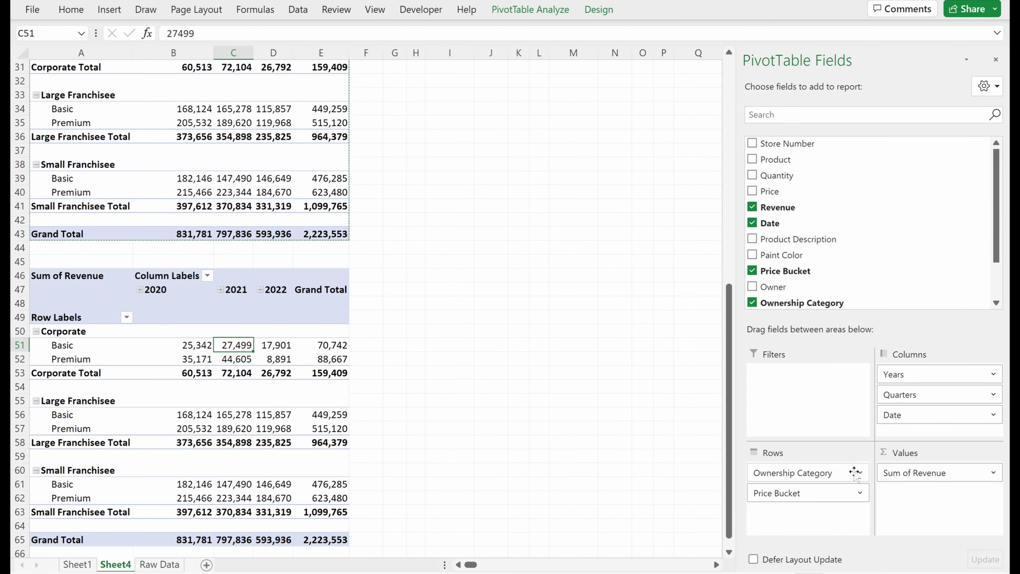
left_click(860, 473)
left_click(797, 437)
mouse_move(823, 238)
left_mouse_down()
mouse_move(833, 539)
mouse_move(830, 522)
left_mouse_up()
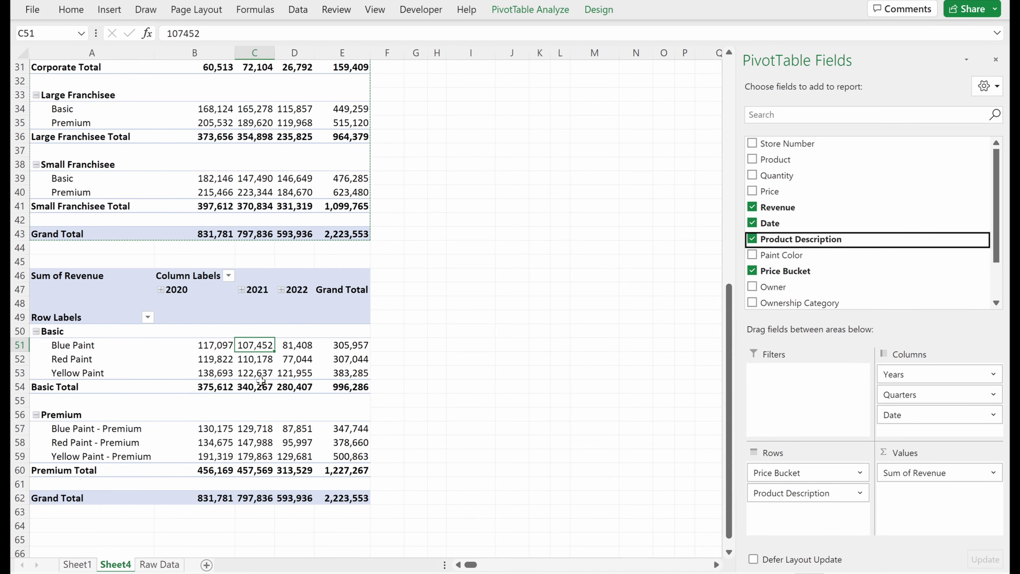
mouse_move(111, 346)
left_mouse_down()
mouse_move(111, 368)
mouse_move(356, 375)
mouse_move(169, 346)
mouse_move(225, 372)
mouse_move(257, 371)
left_mouse_up()
left_click_drag(82, 429, 86, 455)
- Replace Price Bucket with Paint Color as the outer row field above Product Description in the PivotTable at A46
left_click(860, 472)
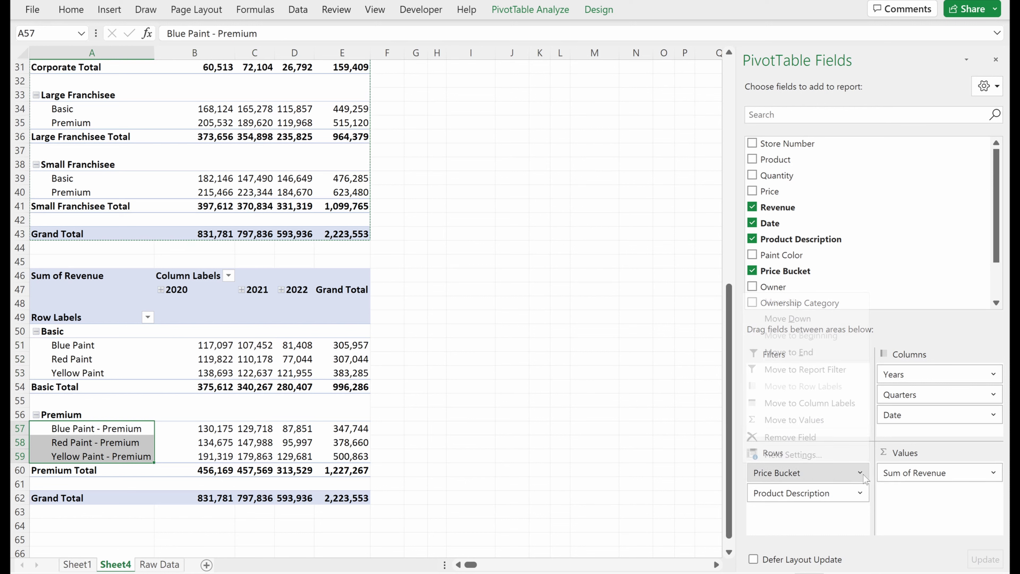
left_click(788, 436)
mouse_move(805, 253)
left_mouse_down()
mouse_move(843, 465)
mouse_move(819, 466)
left_mouse_up()
left_click(188, 413)
- Review how the products are grouped by paint color at A46 and compare them with the color and price bucket PivotTables above
left_click_drag(75, 341, 78, 360)
left_click_drag(89, 411, 85, 426)
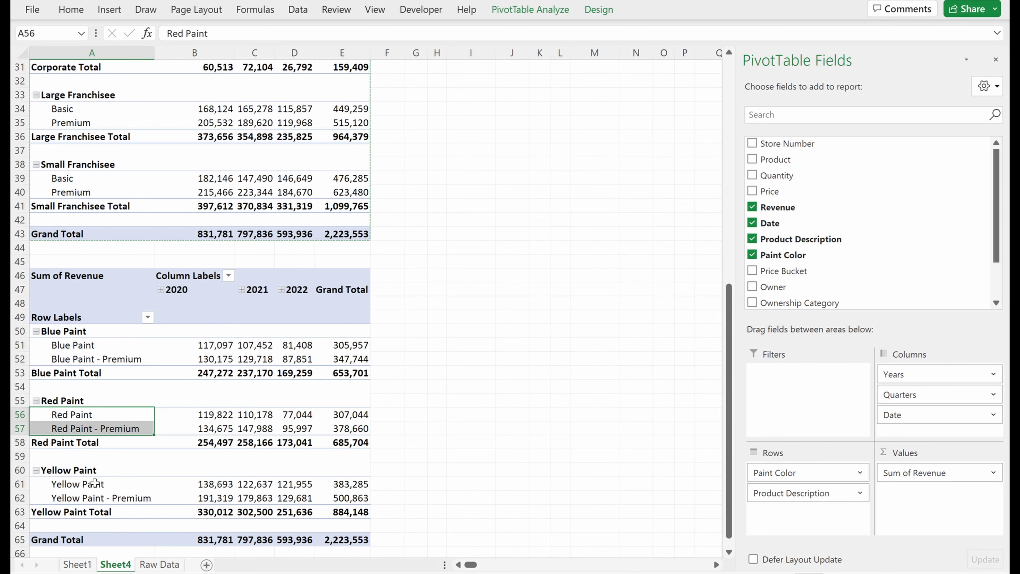
left_click_drag(94, 483, 97, 498)
scroll(317, 268, "up", 9)
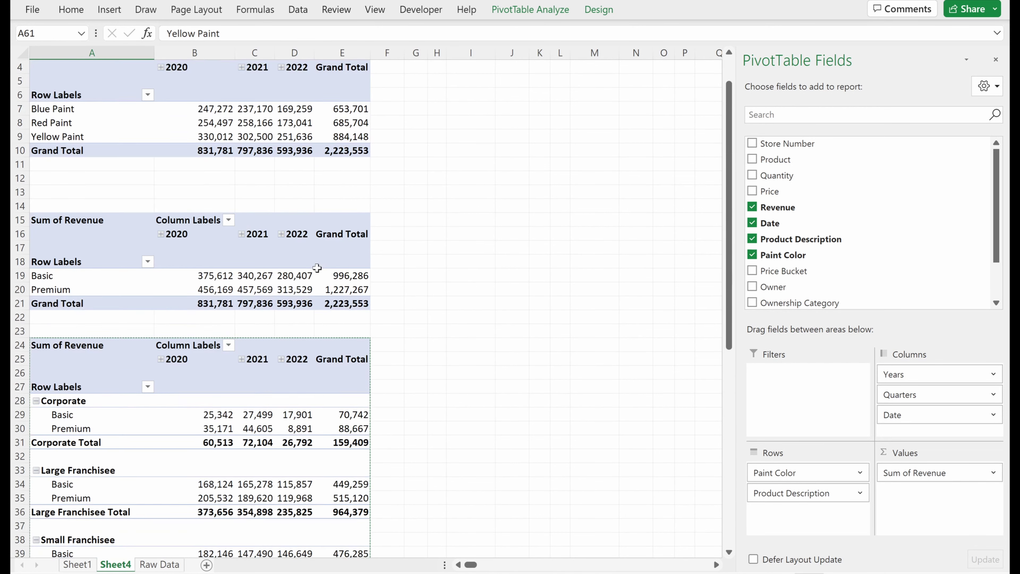
scroll(317, 268, "up", 1)
left_click_drag(60, 150, 64, 178)
left_click(89, 324)
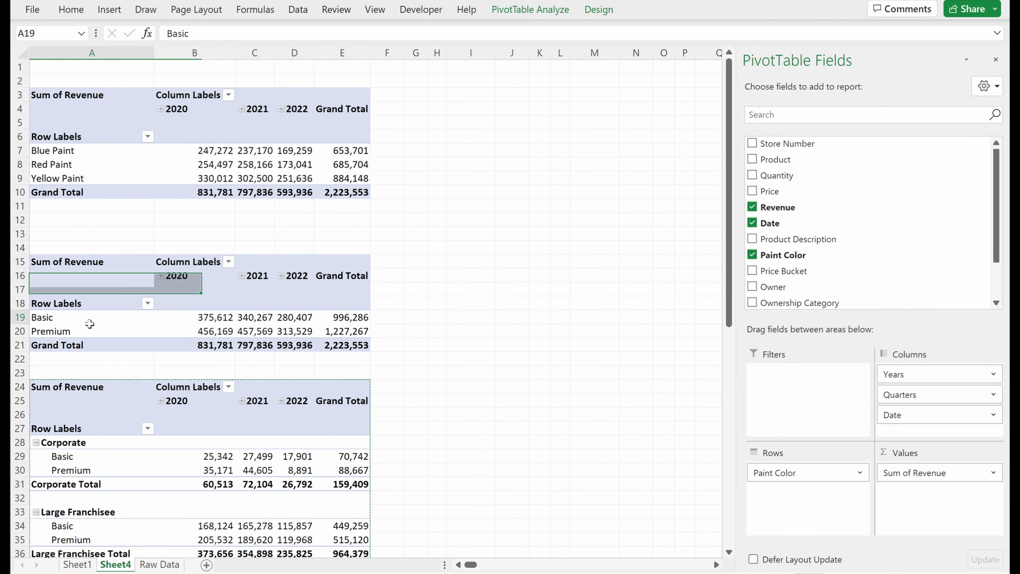
scroll(115, 279, "down", 14)
mouse_move(92, 192)
left_mouse_down()
mouse_move(331, 193)
mouse_move(337, 180)
left_mouse_up()
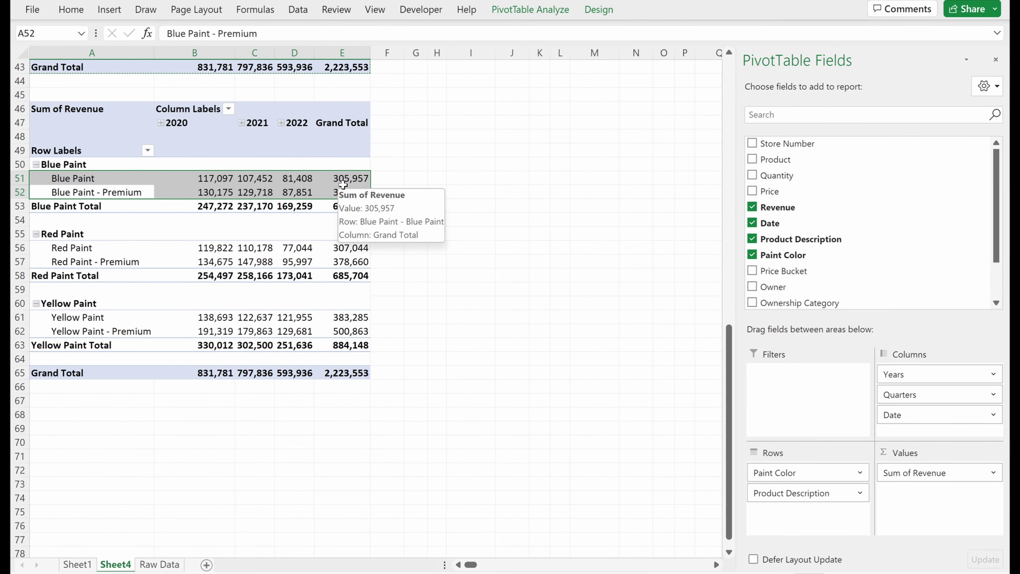